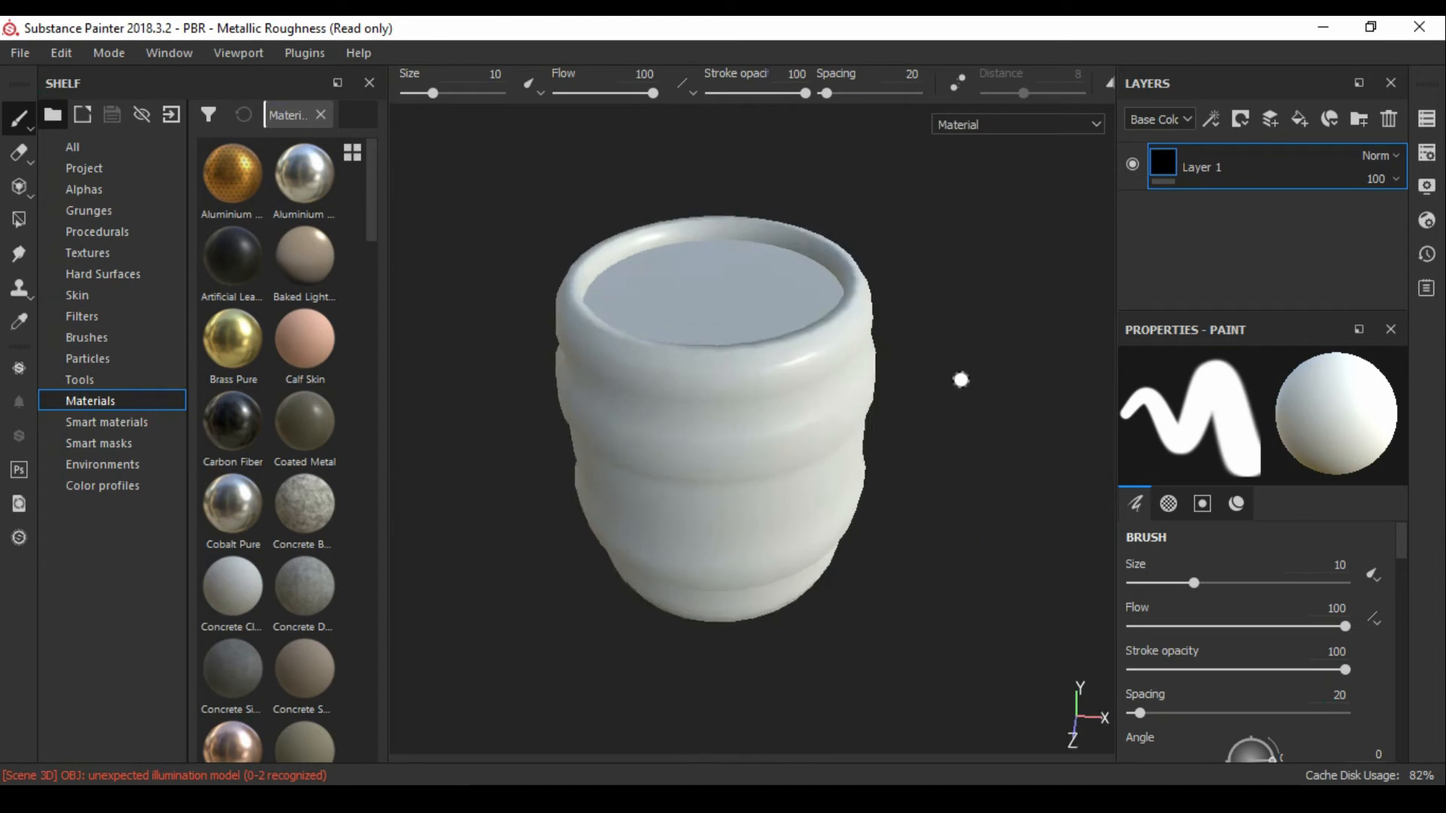
- Delete the default Layer 1 and open the texture set settings
{"action": "left_click", "coordinate": [1389, 119]}
{"action": "left_click", "coordinate": [1427, 153]}
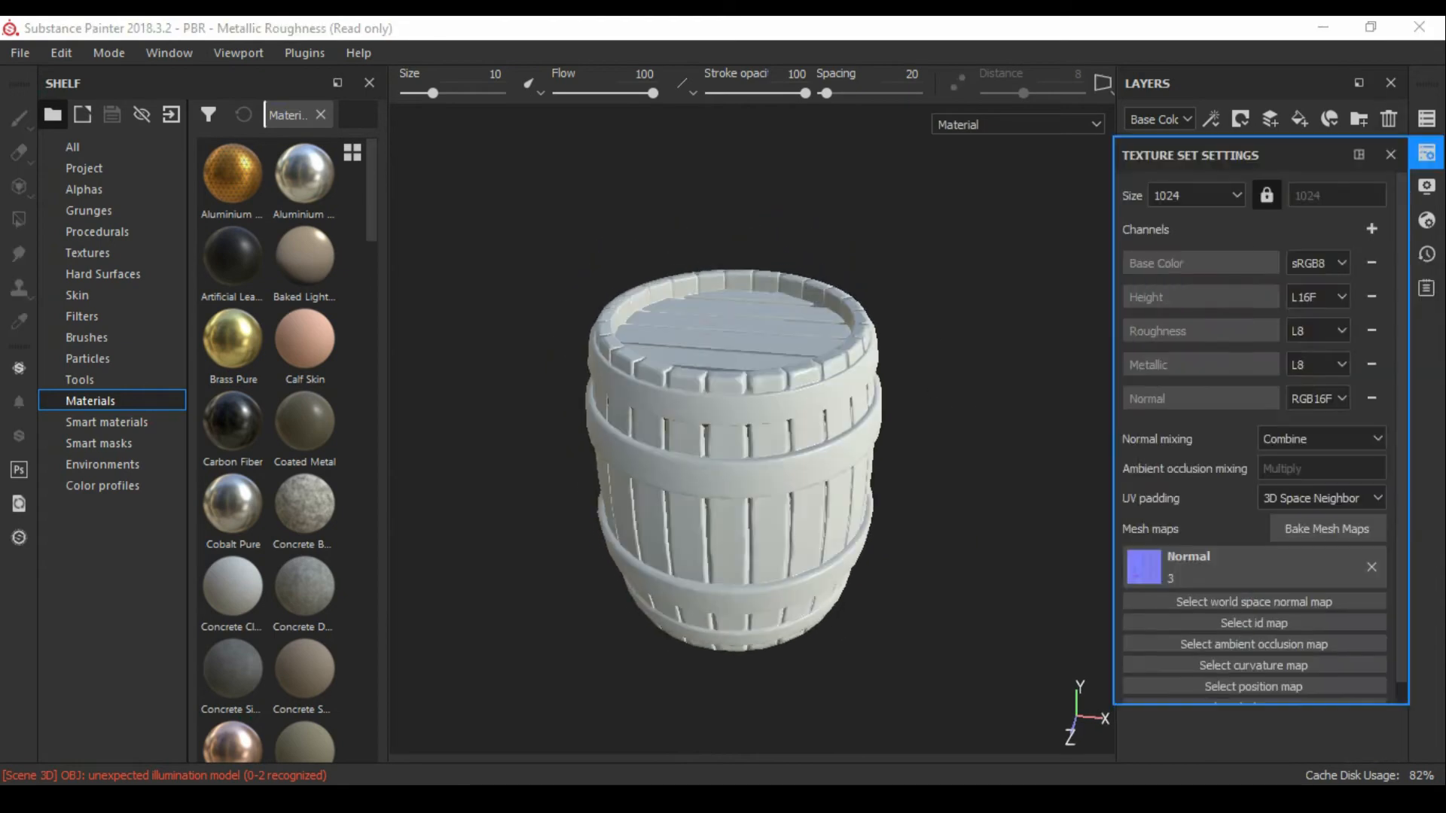
{"action": "left_click", "coordinate": [1197, 195]}
{"action": "left_click", "coordinate": [1190, 218]}
- Bake the mesh maps without the normal and ID maps, and set the texture set size to 2048
{"action": "left_click", "coordinate": [1327, 529]}
{"action": "left_click", "coordinate": [419, 156]}
{"action": "left_click", "coordinate": [419, 213]}
{"action": "left_click", "coordinate": [742, 119]}
{"action": "left_click", "coordinate": [697, 219]}
{"action": "left_click", "coordinate": [742, 119]}
{"action": "left_click", "coordinate": [697, 206]}
{"action": "left_click", "coordinate": [884, 739]}
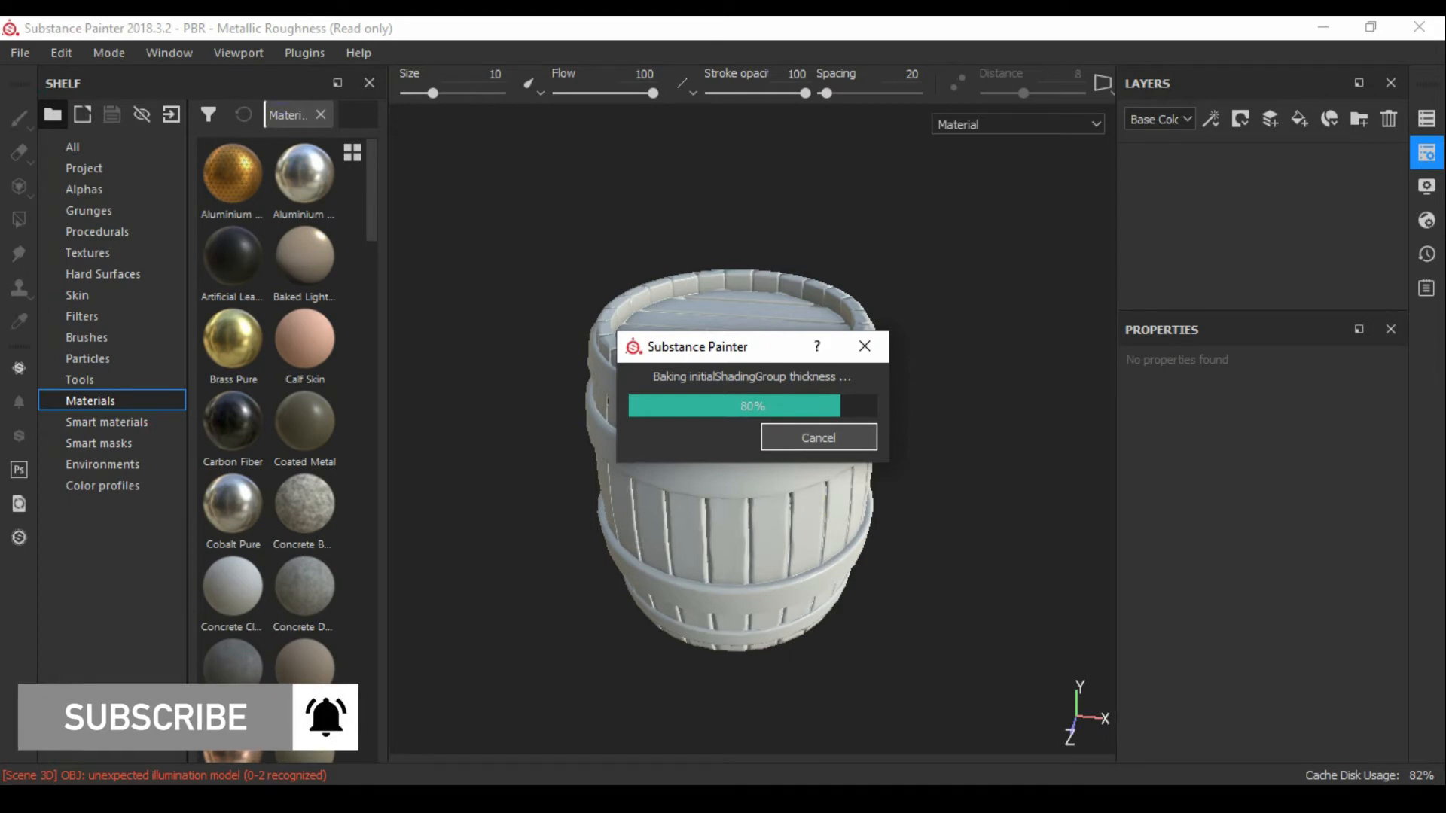
{"action": "left_click", "coordinate": [1197, 196]}
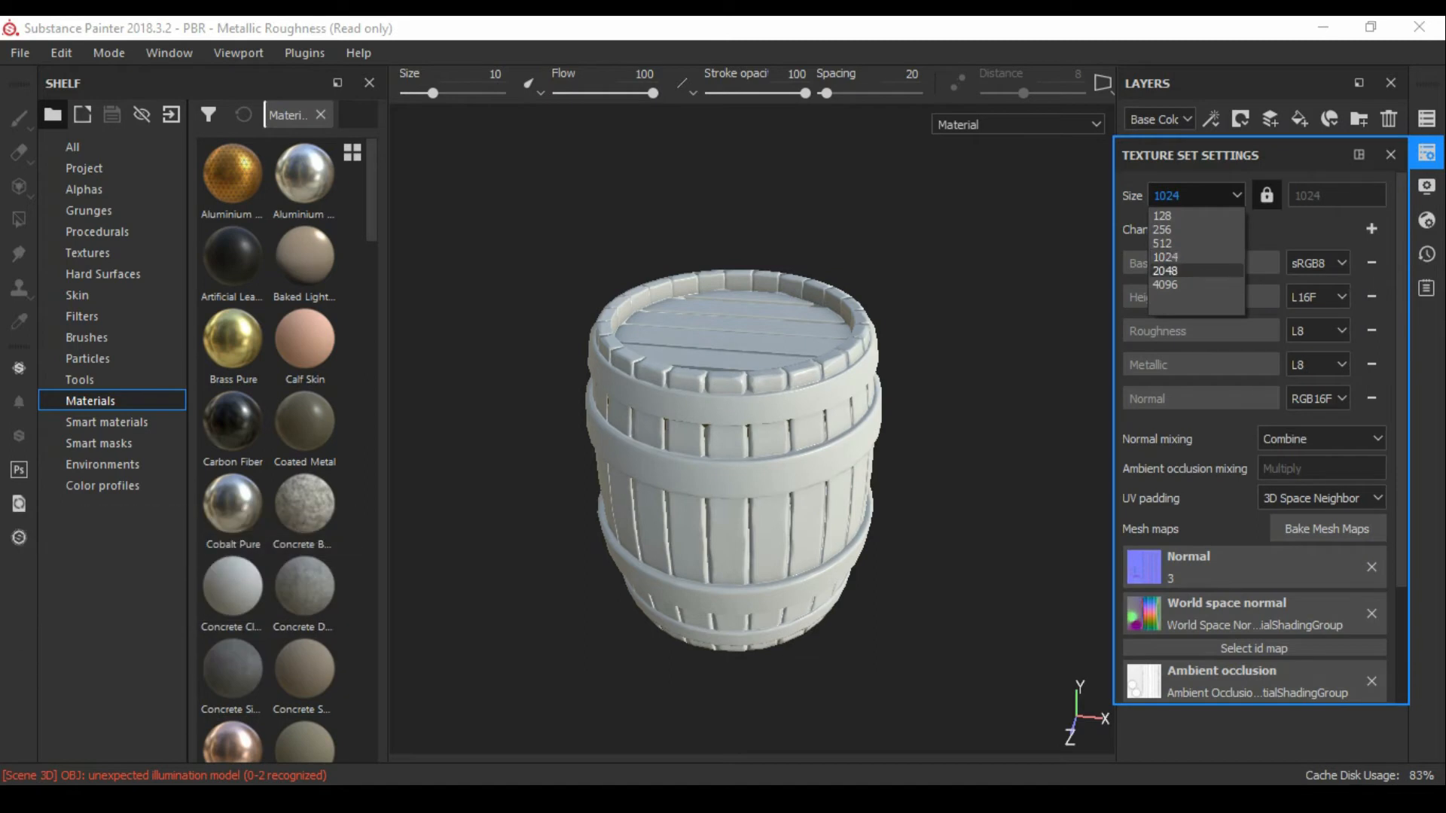
{"action": "mouse_move", "coordinate": [753, 452]}
{"action": "left_mouse_down", "text": "alt"}
{"action": "mouse_move", "coordinate": [806, 449]}
{"action": "mouse_move", "coordinate": [787, 482]}
{"action": "mouse_move", "coordinate": [757, 470]}
{"action": "left_mouse_up", "text": "alt"}
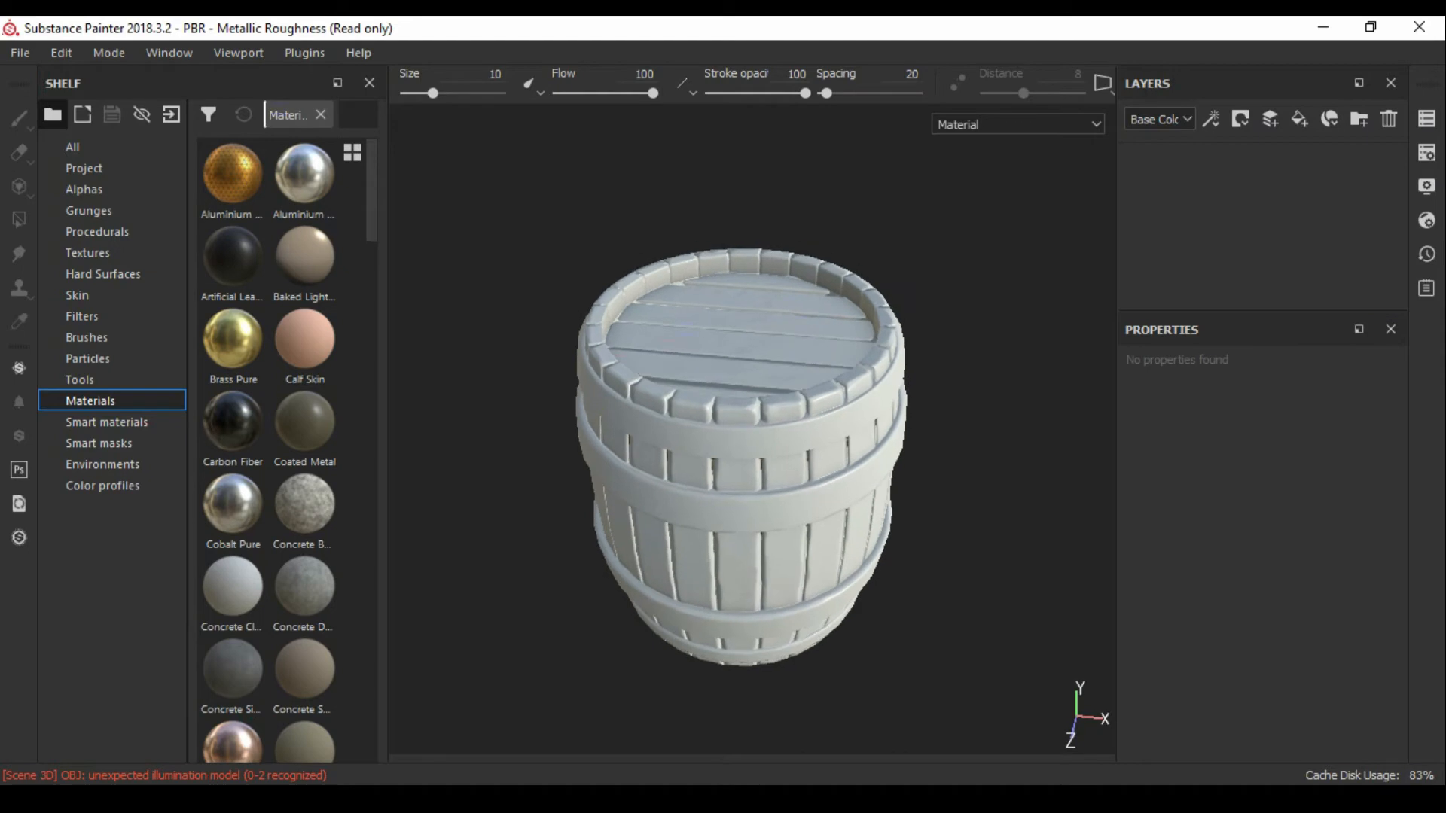
- Create two layer folders named "wood" and "matel" and give each one a black mask
{"action": "left_click", "coordinate": [1359, 119]}
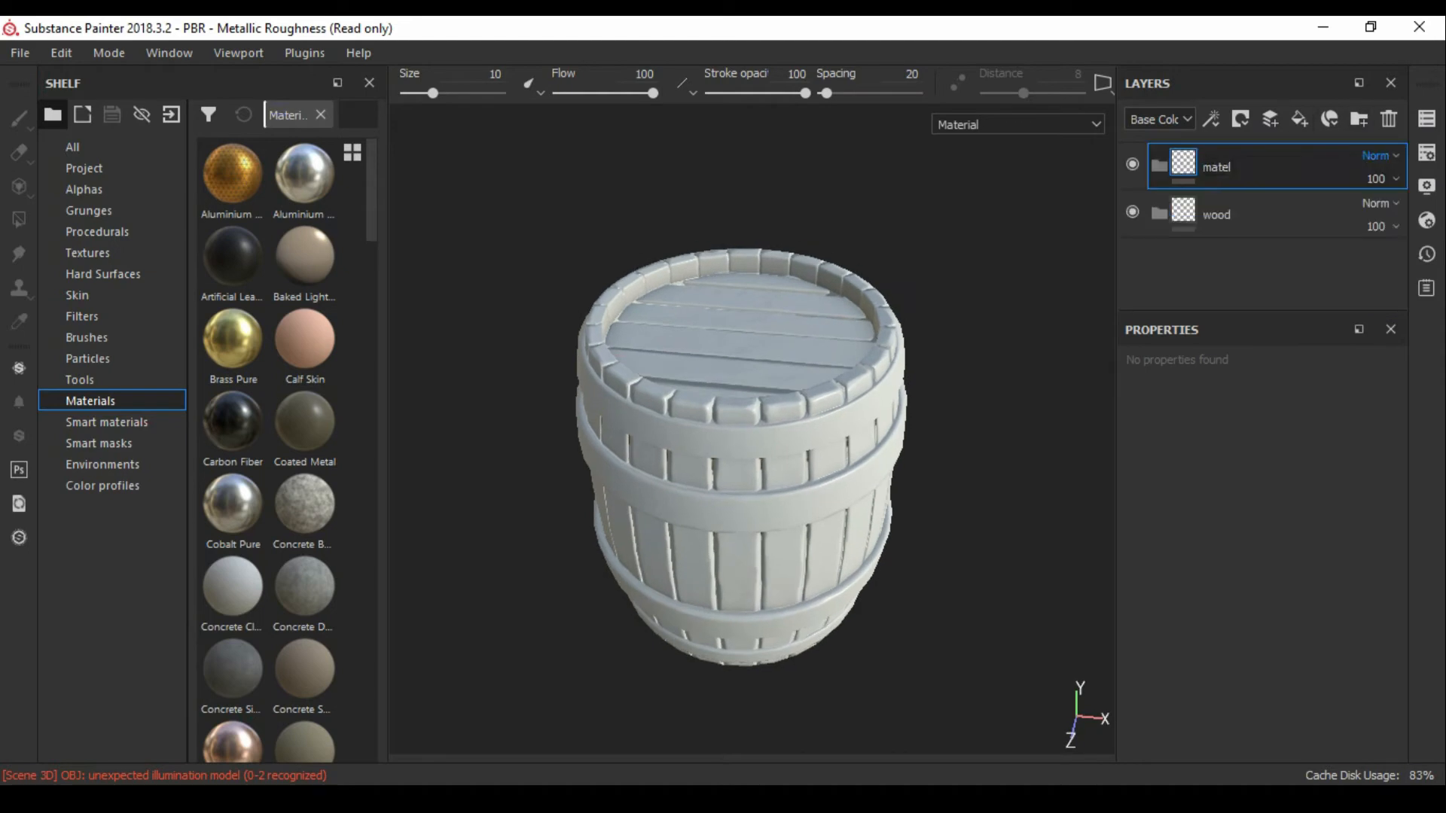
{"action": "left_click", "coordinate": [1240, 119]}
{"action": "left_click", "coordinate": [1216, 215]}
{"action": "left_click", "coordinate": [1241, 119]}
- Add a paint layer named "base" inside the matel folder
{"action": "left_click", "coordinate": [1248, 168]}
{"action": "left_click", "coordinate": [1270, 119]}
{"action": "left_click_drag", "start_coordinate": [1227, 168], "coordinate": [1242, 214]}
{"action": "double_click", "coordinate": [1229, 215]}
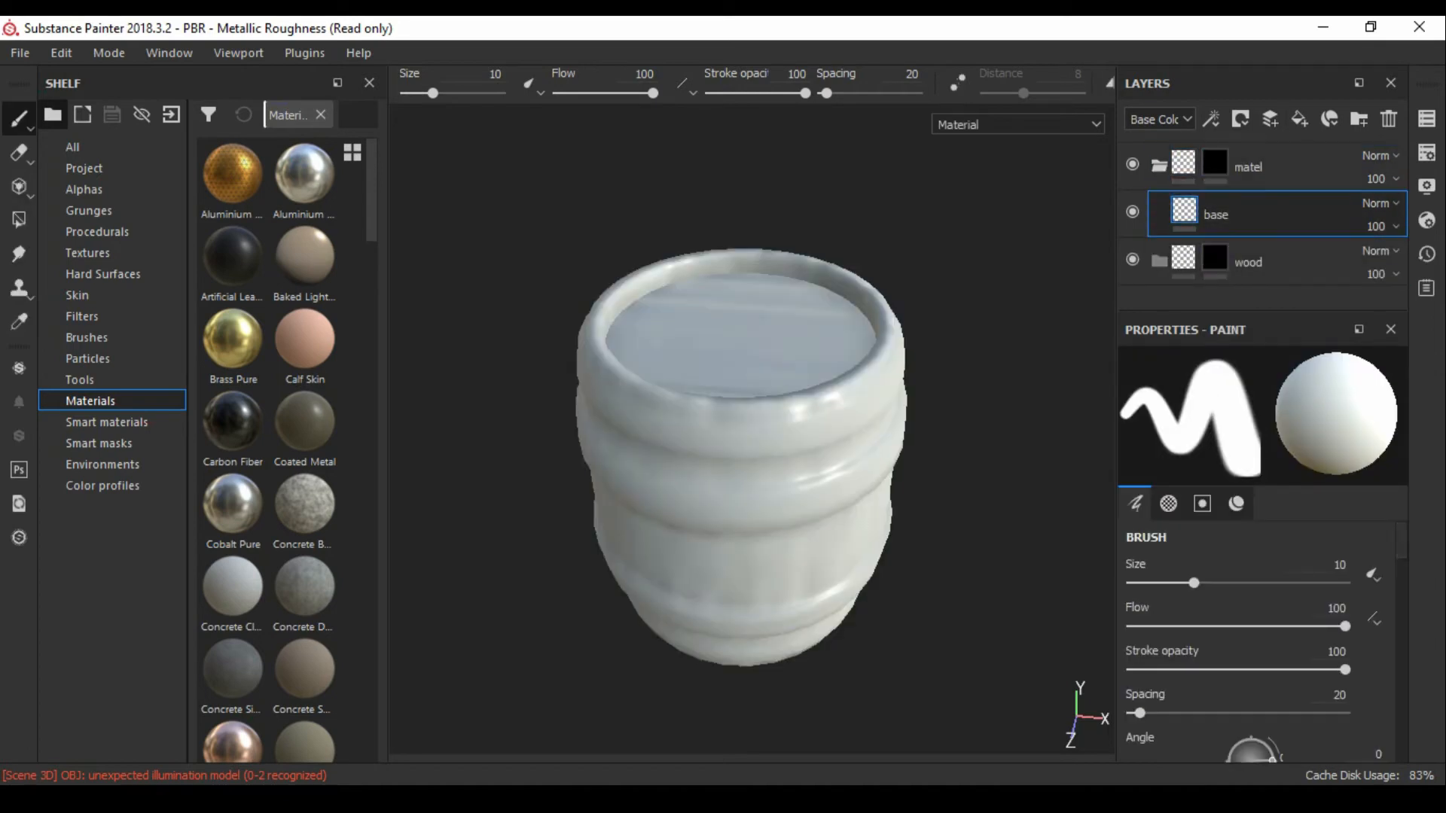
- Add a fill layer inside the matel folder and name it "base"
{"action": "left_click", "coordinate": [1159, 165]}
{"action": "left_click", "coordinate": [1300, 119]}
{"action": "left_click_drag", "start_coordinate": [1220, 167], "coordinate": [1242, 215]}
{"action": "double_click", "coordinate": [1229, 214]}
{"action": "type", "text": "base"}
{"action": "key", "text": "Return"}
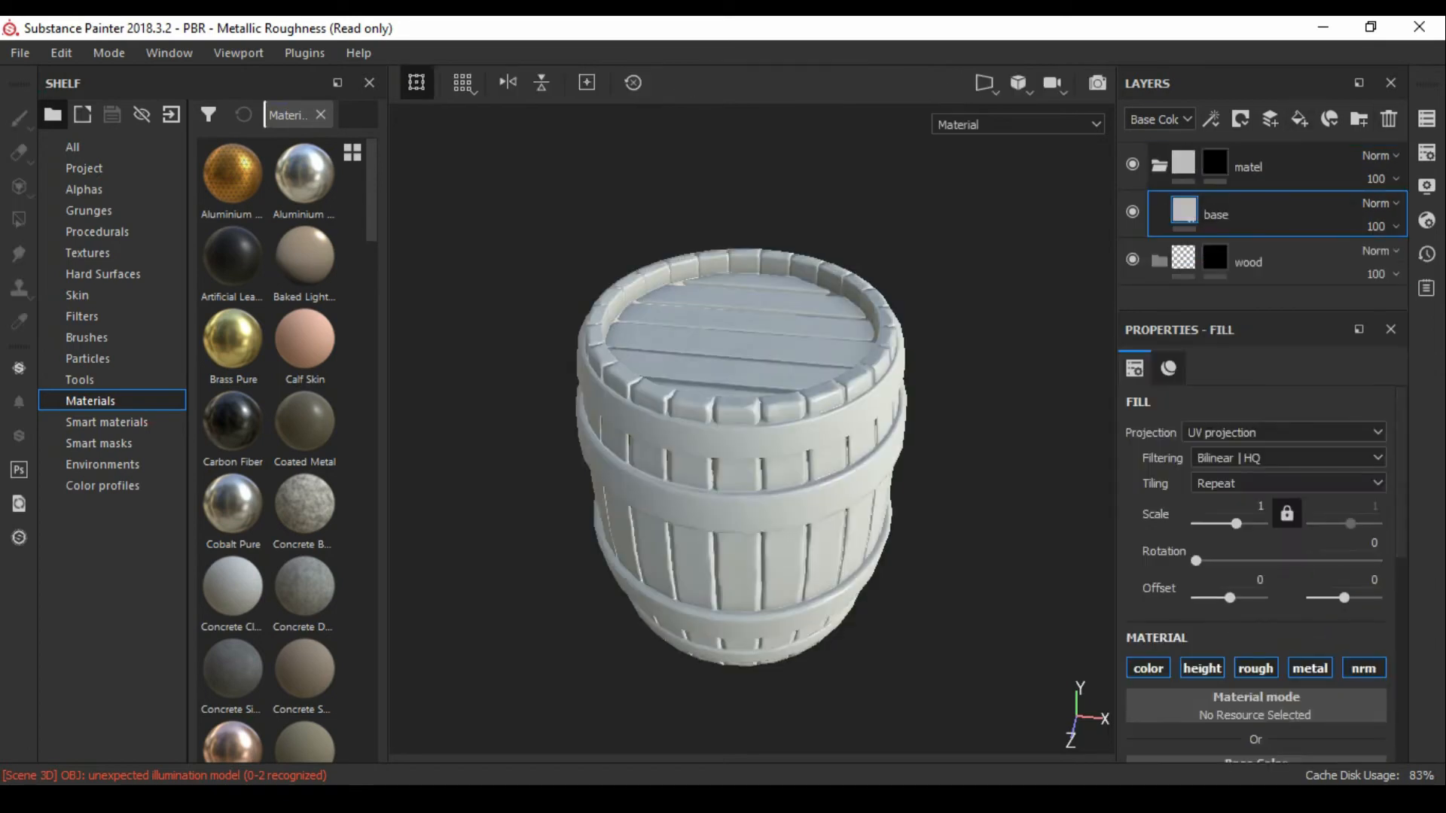
- Set the base fill layer's base color to dark grey
{"action": "left_click_drag", "start_coordinate": [1402, 466], "coordinate": [1401, 568]}
{"action": "left_click", "coordinate": [1255, 588]}
{"action": "left_click_drag", "start_coordinate": [1159, 412], "coordinate": [1155, 474]}
- Fill the matel folder's mask white over the whole barrel using Polygon Fill
{"action": "left_click_drag", "start_coordinate": [829, 482], "coordinate": [821, 460], "text": "alt"}
{"action": "right_click_drag", "start_coordinate": [820, 459], "coordinate": [859, 475], "text": "alt"}
{"action": "mouse_move", "coordinate": [859, 475]}
{"action": "left_mouse_down", "text": "alt"}
{"action": "mouse_move", "coordinate": [839, 500]}
{"action": "mouse_move", "coordinate": [753, 452]}
{"action": "mouse_move", "coordinate": [741, 422]}
{"action": "mouse_move", "coordinate": [757, 444]}
{"action": "left_mouse_up", "text": "alt"}
{"action": "left_click", "coordinate": [87, 337]}
{"action": "left_click", "coordinate": [1215, 163]}
{"action": "left_click", "coordinate": [19, 220]}
{"action": "left_click", "coordinate": [742, 460]}
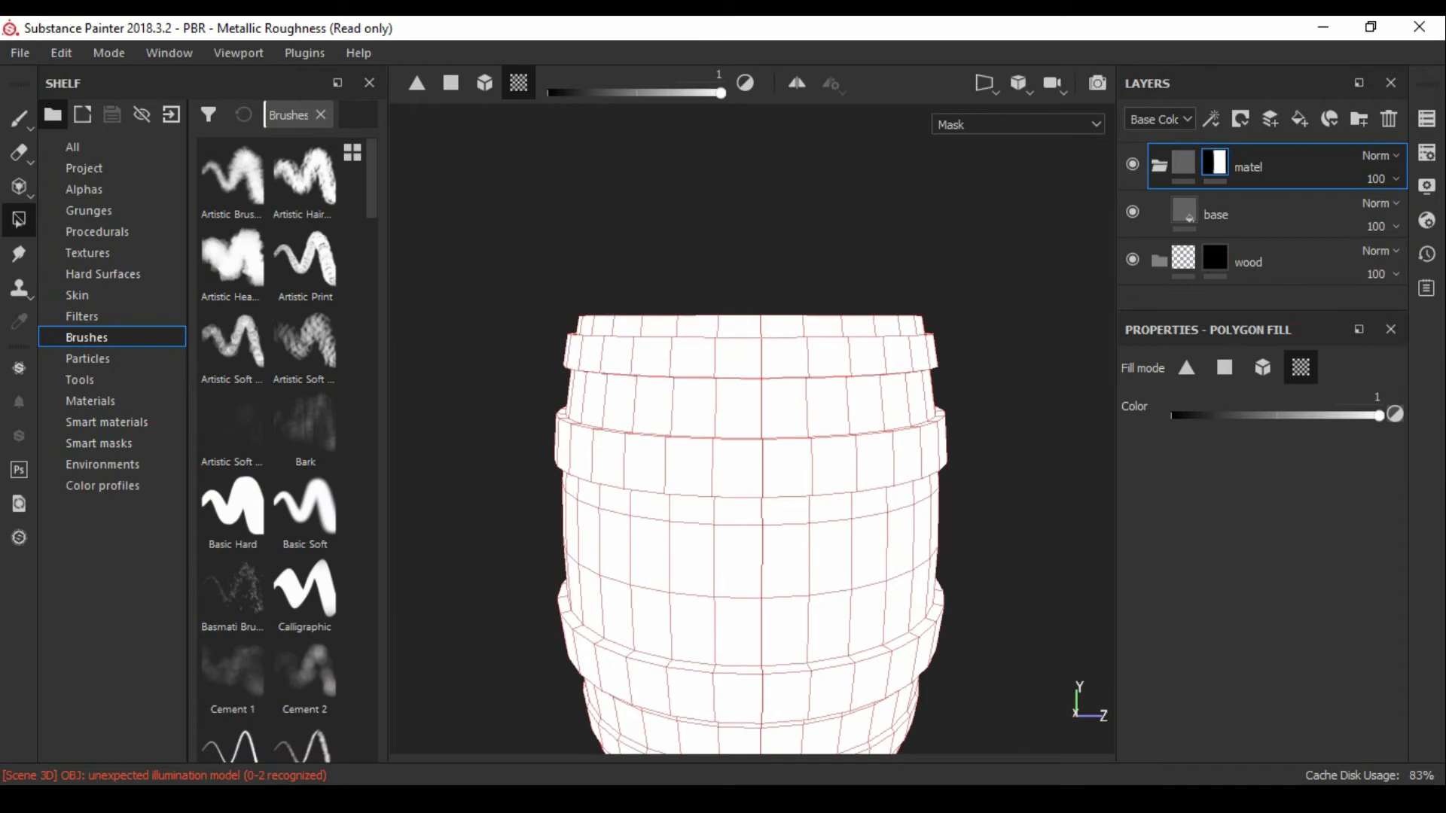
- Set Polygon Fill to quads and mask the barrel's upper two metal bands in white on the matel mask
{"action": "left_click", "coordinate": [1225, 367]}
{"action": "left_click_drag", "start_coordinate": [517, 224], "coordinate": [982, 253]}
{"action": "mouse_move", "coordinate": [742, 452]}
{"action": "left_mouse_down", "text": "alt"}
{"action": "mouse_move", "coordinate": [746, 527]}
{"action": "mouse_move", "coordinate": [742, 459]}
{"action": "left_mouse_up", "text": "alt"}
{"action": "left_click_drag", "start_coordinate": [482, 374], "coordinate": [964, 380]}
{"action": "mouse_move", "coordinate": [753, 444]}
{"action": "left_mouse_down", "text": "alt"}
{"action": "mouse_move", "coordinate": [799, 445]}
{"action": "mouse_move", "coordinate": [753, 505]}
{"action": "mouse_move", "coordinate": [752, 433]}
{"action": "left_mouse_up", "text": "alt"}
{"action": "scroll", "coordinate": [753, 452], "scroll_direction": "down", "scroll_amount": 3}
{"action": "left_click_drag", "start_coordinate": [957, 430], "coordinate": [959, 432]}
{"action": "left_click_drag", "start_coordinate": [941, 437], "coordinate": [602, 482], "text": "alt"}
{"action": "left_click_drag", "start_coordinate": [572, 476], "coordinate": [629, 491]}
{"action": "left_click_drag", "start_coordinate": [781, 490], "coordinate": [849, 452]}
{"action": "left_click_drag", "start_coordinate": [850, 452], "coordinate": [881, 418], "text": "alt"}
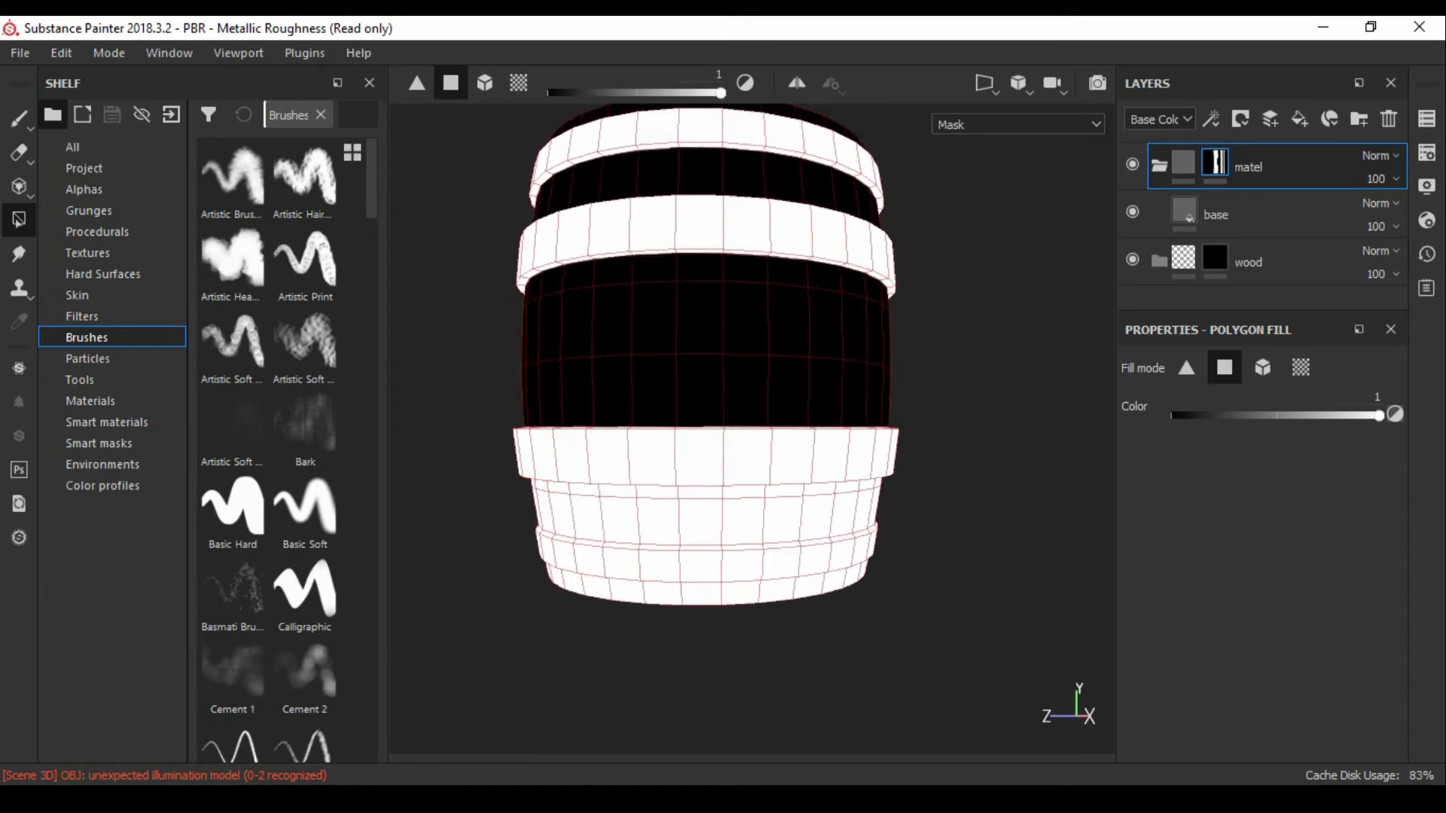
- Black out the wood faces around the lower two metal bands in the matel mask
{"action": "left_click_drag", "start_coordinate": [893, 504], "coordinate": [895, 506]}
{"action": "left_click_drag", "start_coordinate": [829, 467], "coordinate": [576, 452], "text": "alt"}
{"action": "left_click_drag", "start_coordinate": [960, 458], "coordinate": [960, 459]}
{"action": "left_click_drag", "start_coordinate": [960, 459], "coordinate": [580, 414], "text": "alt"}
{"action": "left_click_drag", "start_coordinate": [580, 414], "coordinate": [942, 420]}
{"action": "left_click_drag", "start_coordinate": [942, 420], "coordinate": [923, 482], "text": "alt"}
{"action": "left_click", "coordinate": [693, 375]}
{"action": "left_click_drag", "start_coordinate": [693, 375], "coordinate": [889, 444], "text": "alt"}
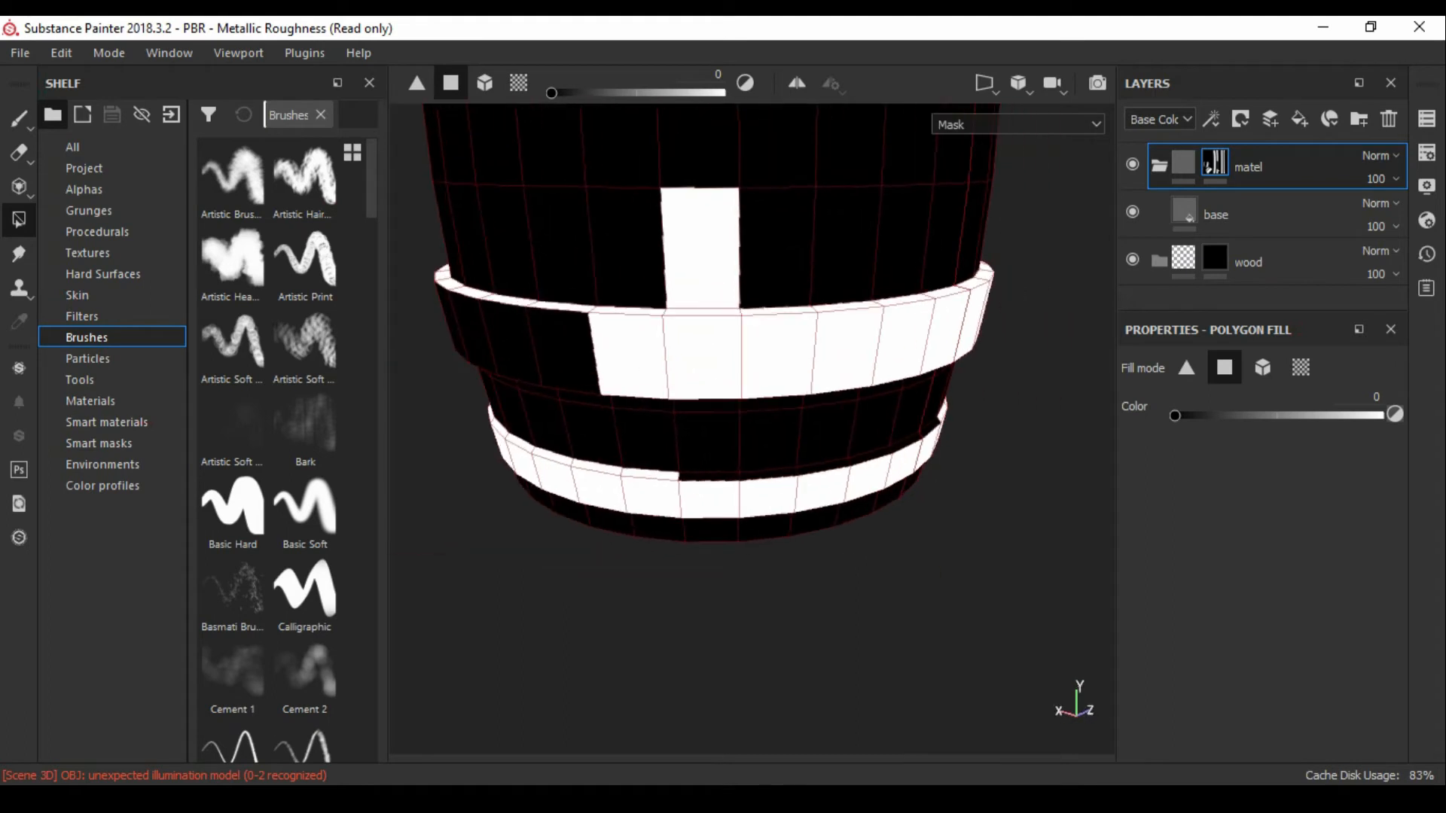
- Fill missing faces of the lower metal bands white and clear stray wood faces around them in black
{"action": "left_click_drag", "start_coordinate": [663, 422], "coordinate": [820, 362], "text": "alt"}
{"action": "left_click_drag", "start_coordinate": [708, 396], "coordinate": [663, 422]}
{"action": "left_click_drag", "start_coordinate": [662, 466], "coordinate": [681, 324]}
{"action": "left_click_drag", "start_coordinate": [791, 493], "coordinate": [730, 481]}
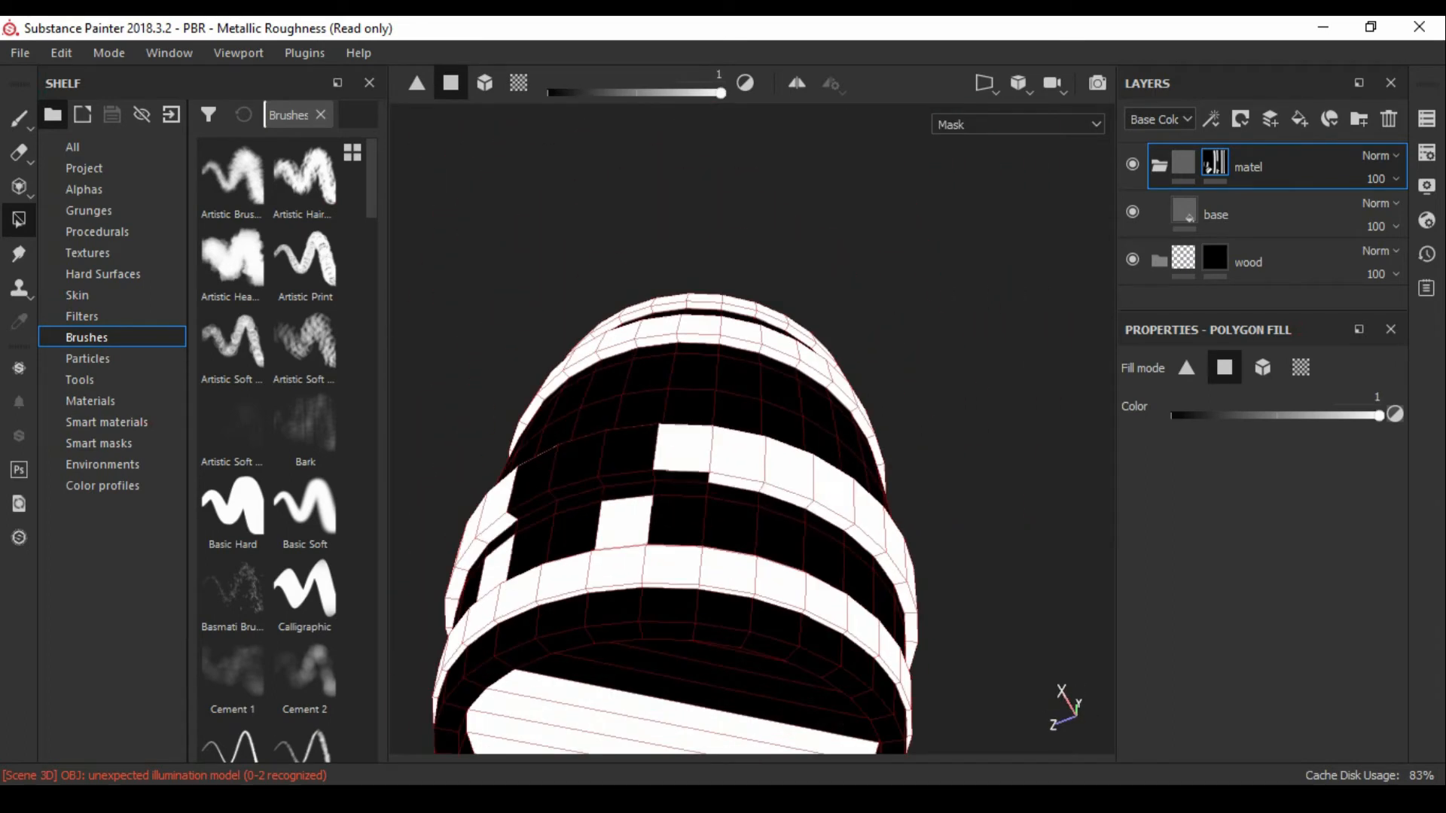
{"action": "left_click_drag", "start_coordinate": [542, 467], "coordinate": [641, 506], "text": "alt"}
{"action": "left_click_drag", "start_coordinate": [640, 422], "coordinate": [659, 527], "text": "alt"}
{"action": "key", "text": "x"}
{"action": "left_click_drag", "start_coordinate": [602, 550], "coordinate": [670, 317]}
- Correct misfilled mask faces around the barrel's lower end, alternating white and black polygon fill
{"action": "middle_click_drag", "start_coordinate": [603, 573], "coordinate": [825, 459], "text": "alt"}
{"action": "left_click_drag", "start_coordinate": [708, 324], "coordinate": [671, 542], "text": "alt"}
{"action": "left_click", "coordinate": [702, 424]}
{"action": "key", "text": "x"}
{"action": "left_click", "coordinate": [593, 284]}
{"action": "left_click_drag", "start_coordinate": [602, 339], "coordinate": [663, 422], "text": "alt"}
{"action": "key", "text": "x"}
{"action": "left_click", "coordinate": [822, 370]}
- Fill the remaining gaps in the metal bands white and remove leftover white faces from the wood
{"action": "left_click_drag", "start_coordinate": [799, 376], "coordinate": [843, 377], "text": "alt"}
{"action": "left_click", "coordinate": [836, 482]}
{"action": "left_click", "coordinate": [694, 478]}
{"action": "key", "text": "x"}
{"action": "left_click", "coordinate": [659, 548]}
{"action": "left_click_drag", "start_coordinate": [723, 452], "coordinate": [972, 391], "text": "alt"}
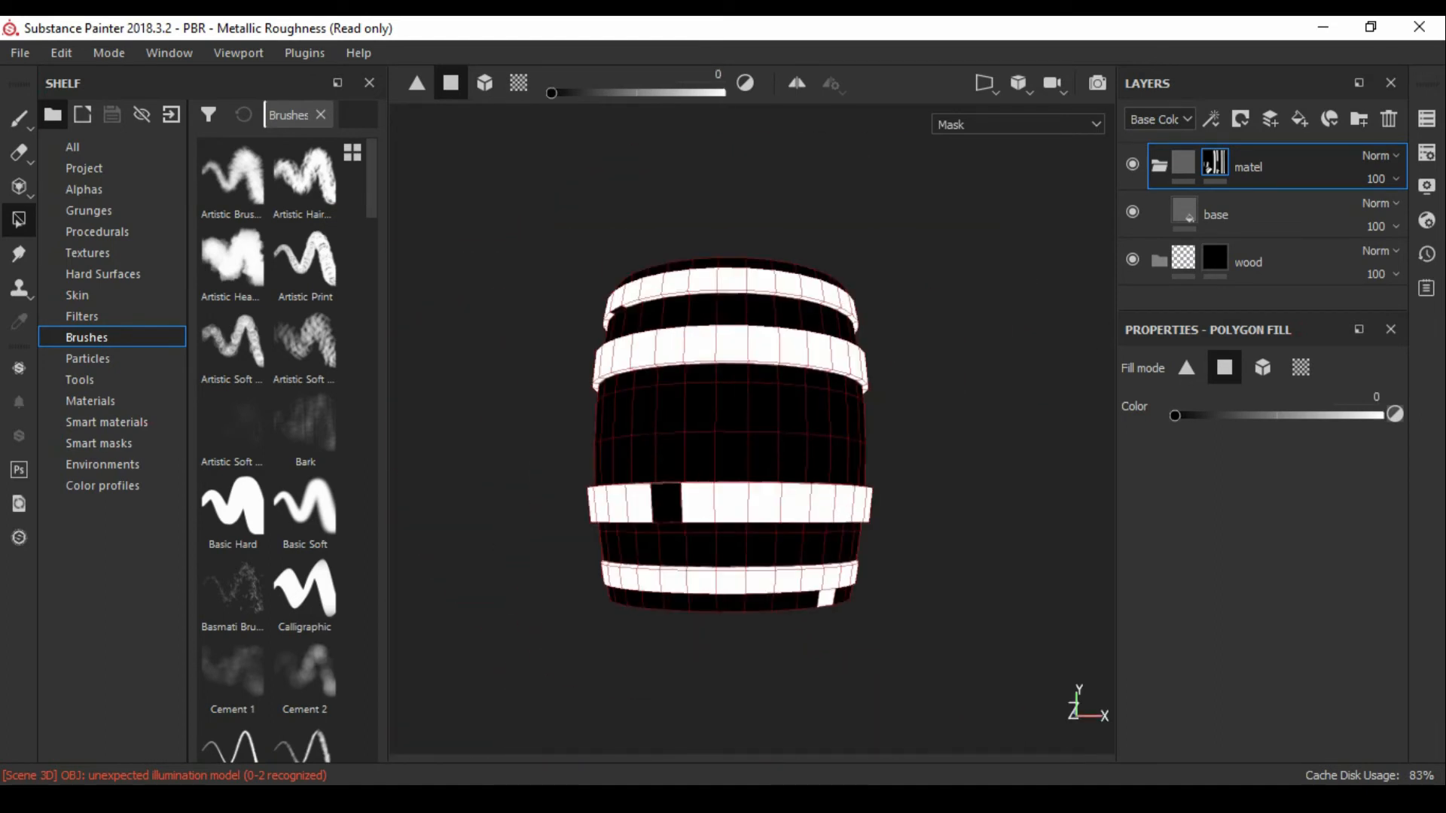
{"action": "left_click_drag", "start_coordinate": [738, 482], "coordinate": [784, 482], "text": "alt"}
{"action": "key", "text": "x"}
{"action": "left_click", "coordinate": [781, 415]}
{"action": "left_click_drag", "start_coordinate": [781, 421], "coordinate": [926, 332], "text": "alt"}
- Raise the metallic value of the matel folder's base fill layer to the maximum
{"action": "left_click", "coordinate": [1215, 215]}
{"action": "left_click_drag", "start_coordinate": [723, 377], "coordinate": [723, 301], "text": "alt"}
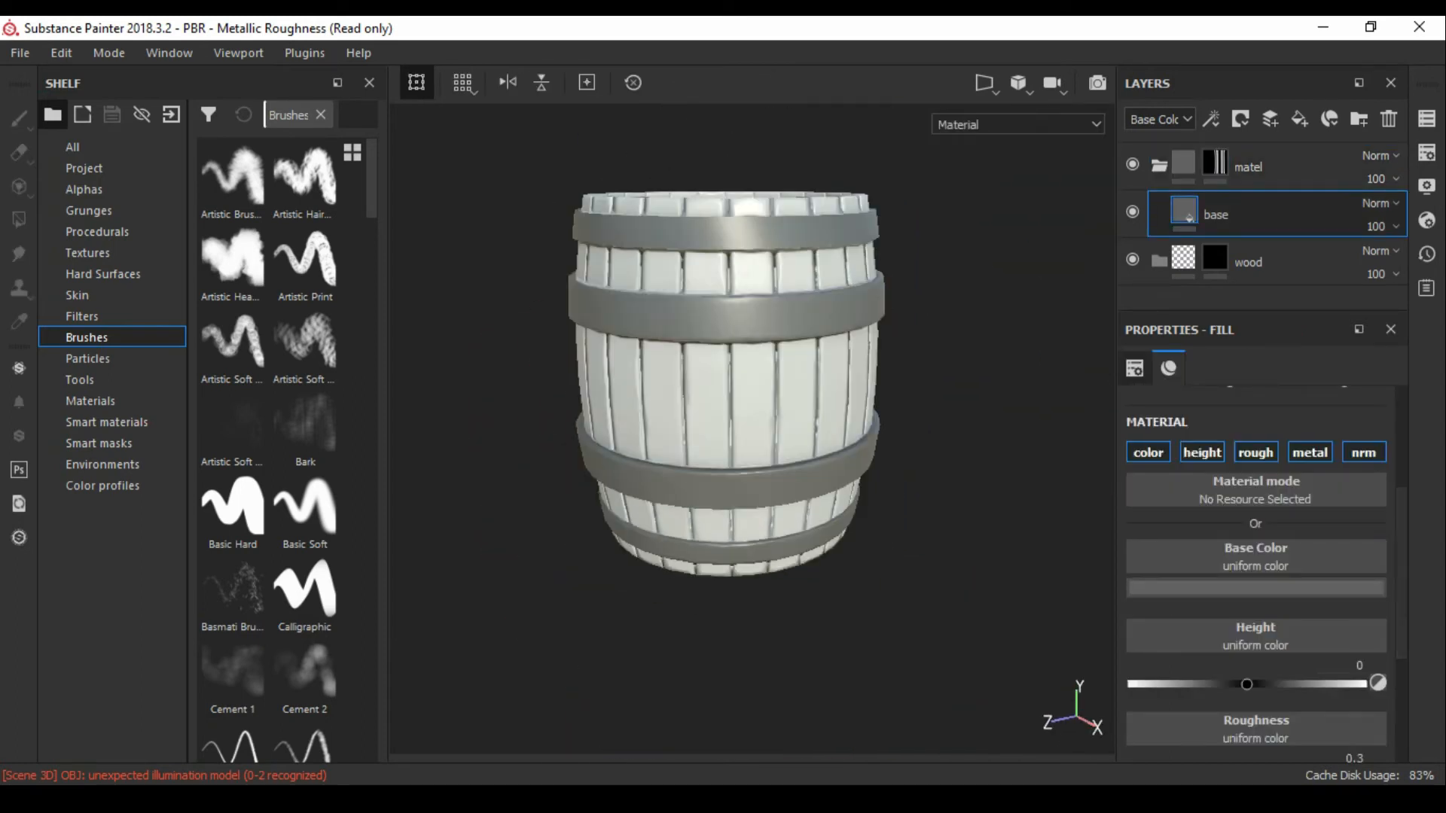
{"action": "scroll", "coordinate": [1255, 587], "scroll_direction": "down", "scroll_amount": 5}
{"action": "left_click_drag", "start_coordinate": [1132, 666], "coordinate": [1363, 667]}
{"action": "left_click_drag", "start_coordinate": [723, 332], "coordinate": [825, 436], "text": "alt"}
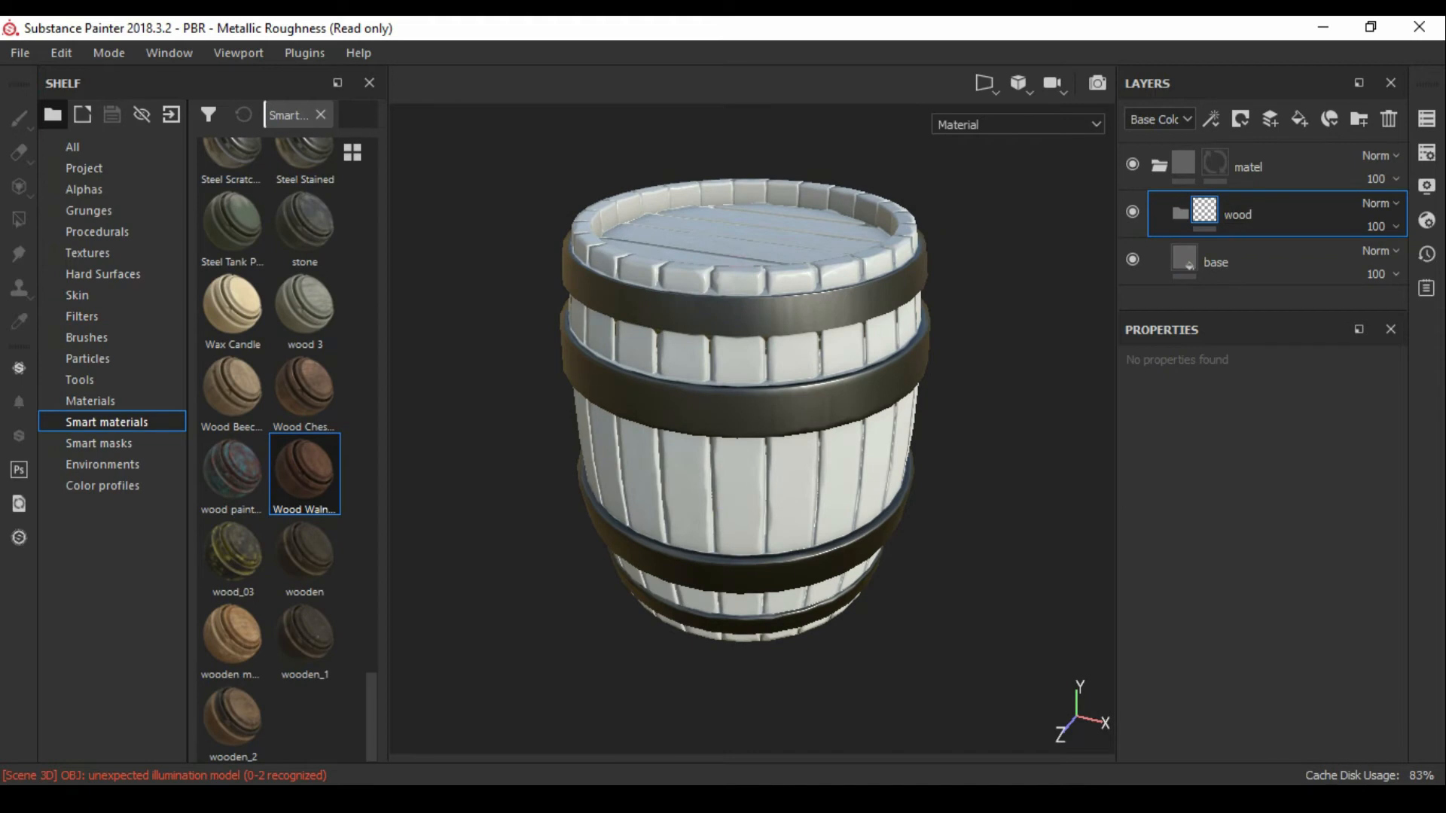
- Move the wood folder below the base layer and add a black mask to it
{"action": "left_click_drag", "start_coordinate": [1237, 215], "coordinate": [1236, 282]}
{"action": "right_click", "coordinate": [1224, 259]}
{"action": "left_click", "coordinate": [1235, 286]}
- Add a fill layer and place it inside the wood folder
{"action": "left_click", "coordinate": [1299, 119]}
{"action": "left_click_drag", "start_coordinate": [1250, 232], "coordinate": [1257, 280]}
{"action": "left_click", "coordinate": [98, 444]}
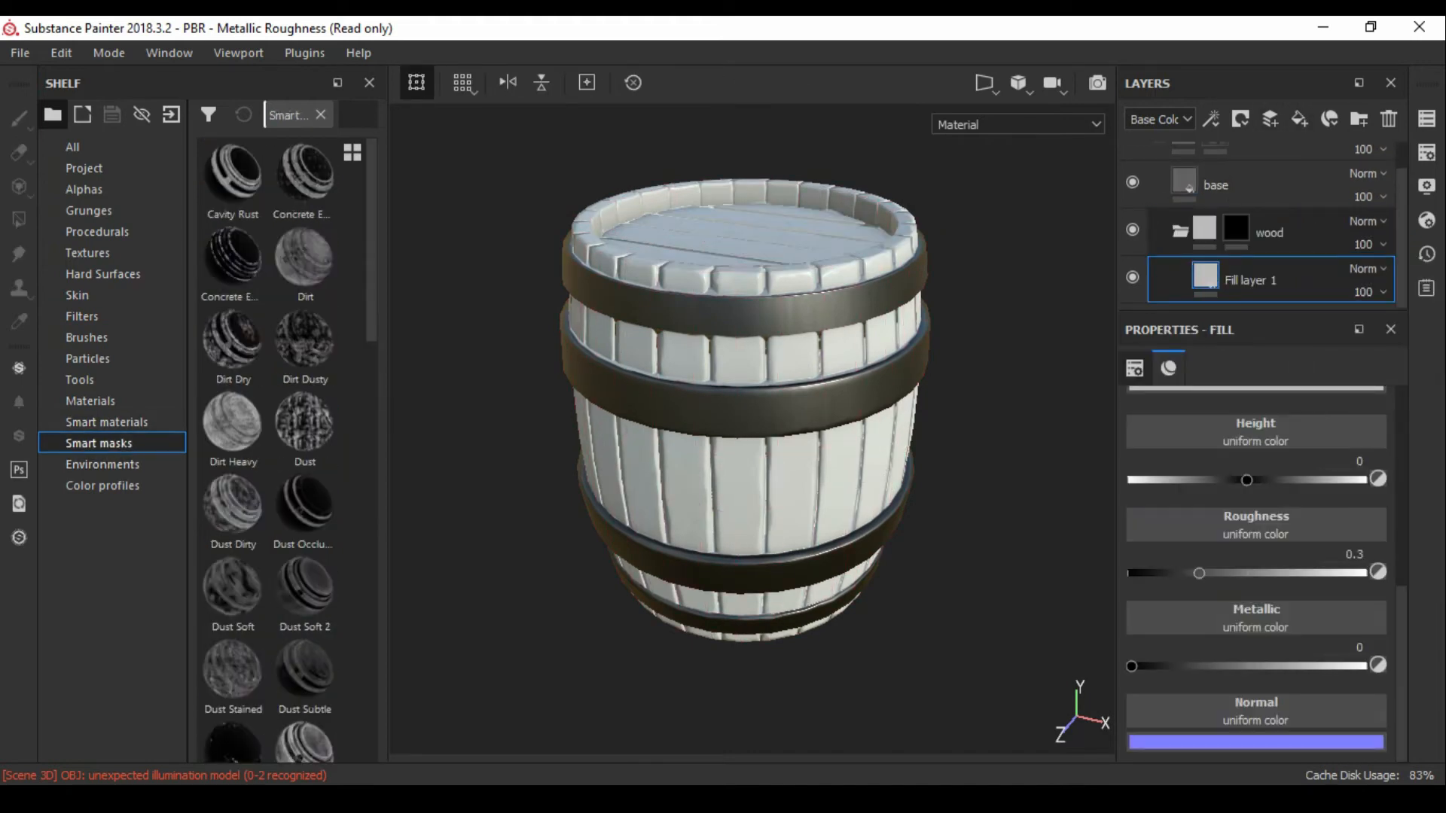
- Set the base color of the wood folder's fill layer to dark brown
{"action": "left_click_drag", "start_coordinate": [746, 377], "coordinate": [753, 421], "text": "alt"}
{"action": "scroll", "coordinate": [1251, 475], "scroll_direction": "up", "scroll_amount": 3}
{"action": "left_click", "coordinate": [1235, 469]}
{"action": "left_click", "coordinate": [1405, 491]}
{"action": "left_click", "coordinate": [1334, 673]}
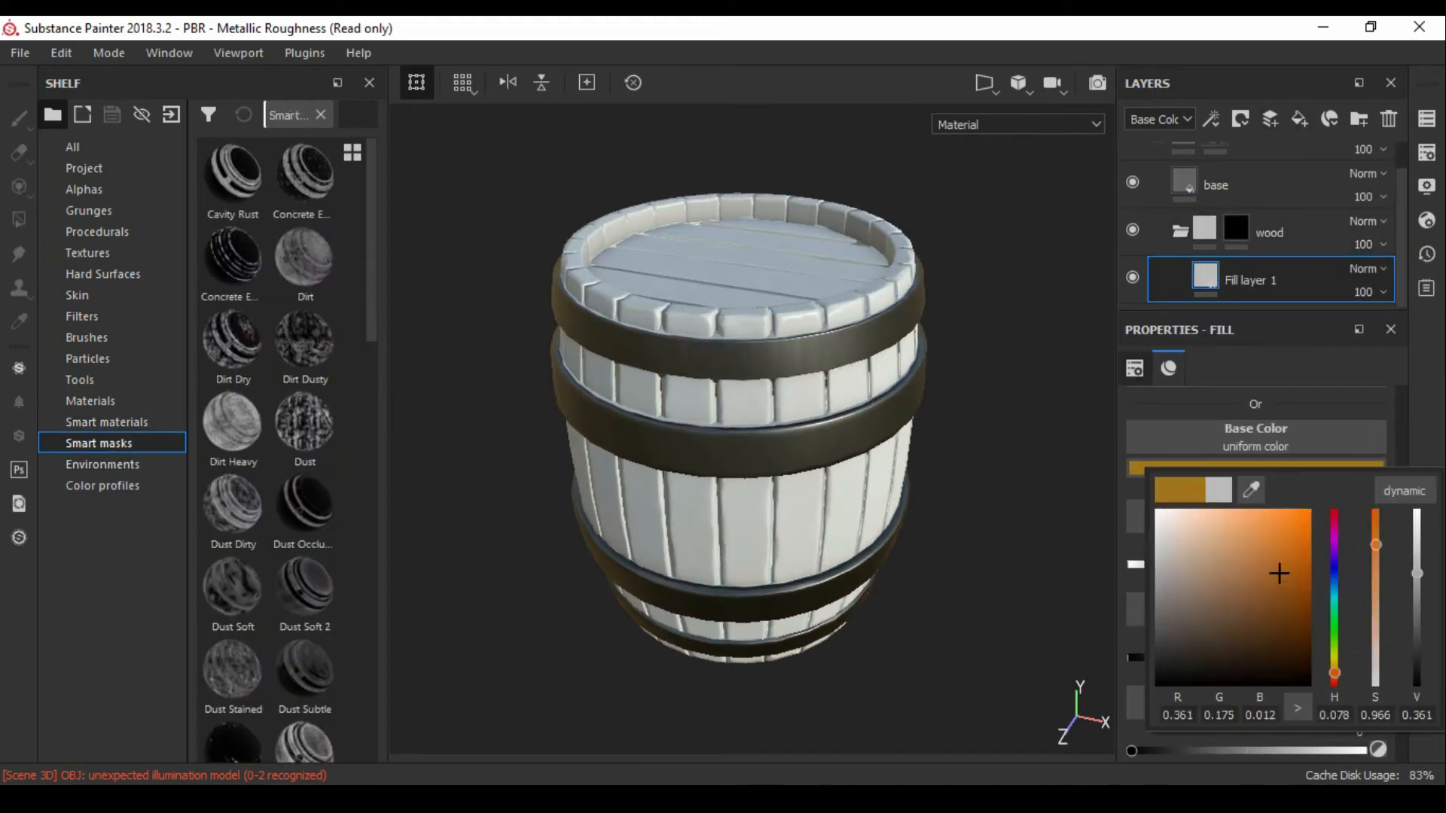
{"action": "right_click", "coordinate": [909, 422]}
- Try to fill the wood folder's mask white across the whole barrel with Polygon Fill
{"action": "left_click_drag", "start_coordinate": [896, 391], "coordinate": [821, 459], "text": "alt"}
{"action": "left_click", "coordinate": [1236, 228]}
{"action": "left_click", "coordinate": [706, 365]}
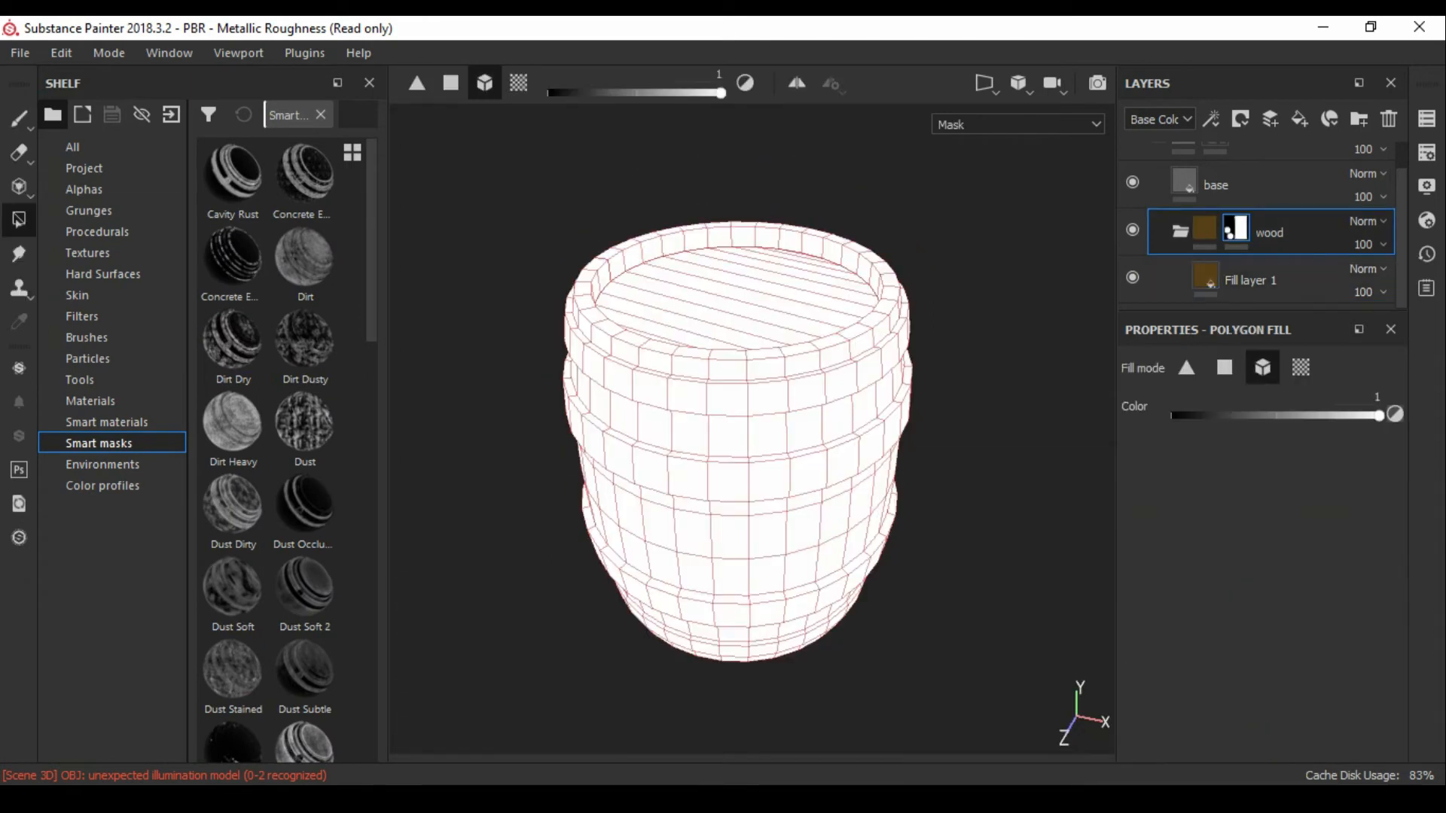
{"action": "key", "text": "ctrl+z"}
- Try to copy the matel mask onto the nested wood folder and invert it with Levels
{"action": "mouse_move", "coordinate": [706, 365]}
{"action": "left_mouse_down", "text": "alt"}
{"action": "mouse_move", "coordinate": [712, 403]}
{"action": "mouse_move", "coordinate": [705, 343]}
{"action": "left_mouse_up", "text": "alt"}
{"action": "scroll", "coordinate": [1265, 226], "scroll_direction": "up", "scroll_amount": 1}
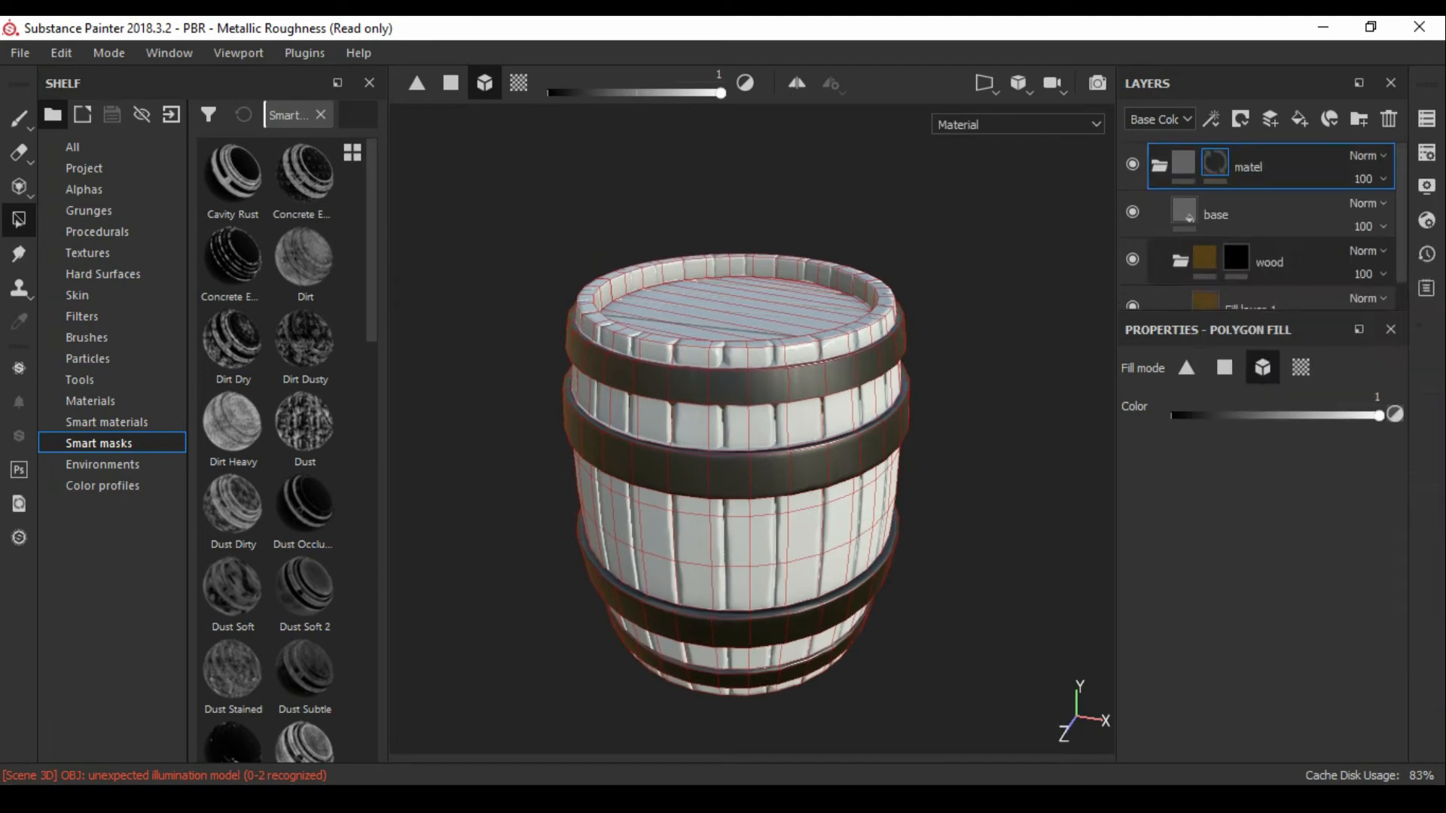
{"action": "left_click", "coordinate": [708, 387]}
{"action": "right_click", "coordinate": [1236, 257]}
{"action": "left_click", "coordinate": [1239, 421]}
{"action": "scroll", "coordinate": [1250, 248], "scroll_direction": "down", "scroll_amount": 1}
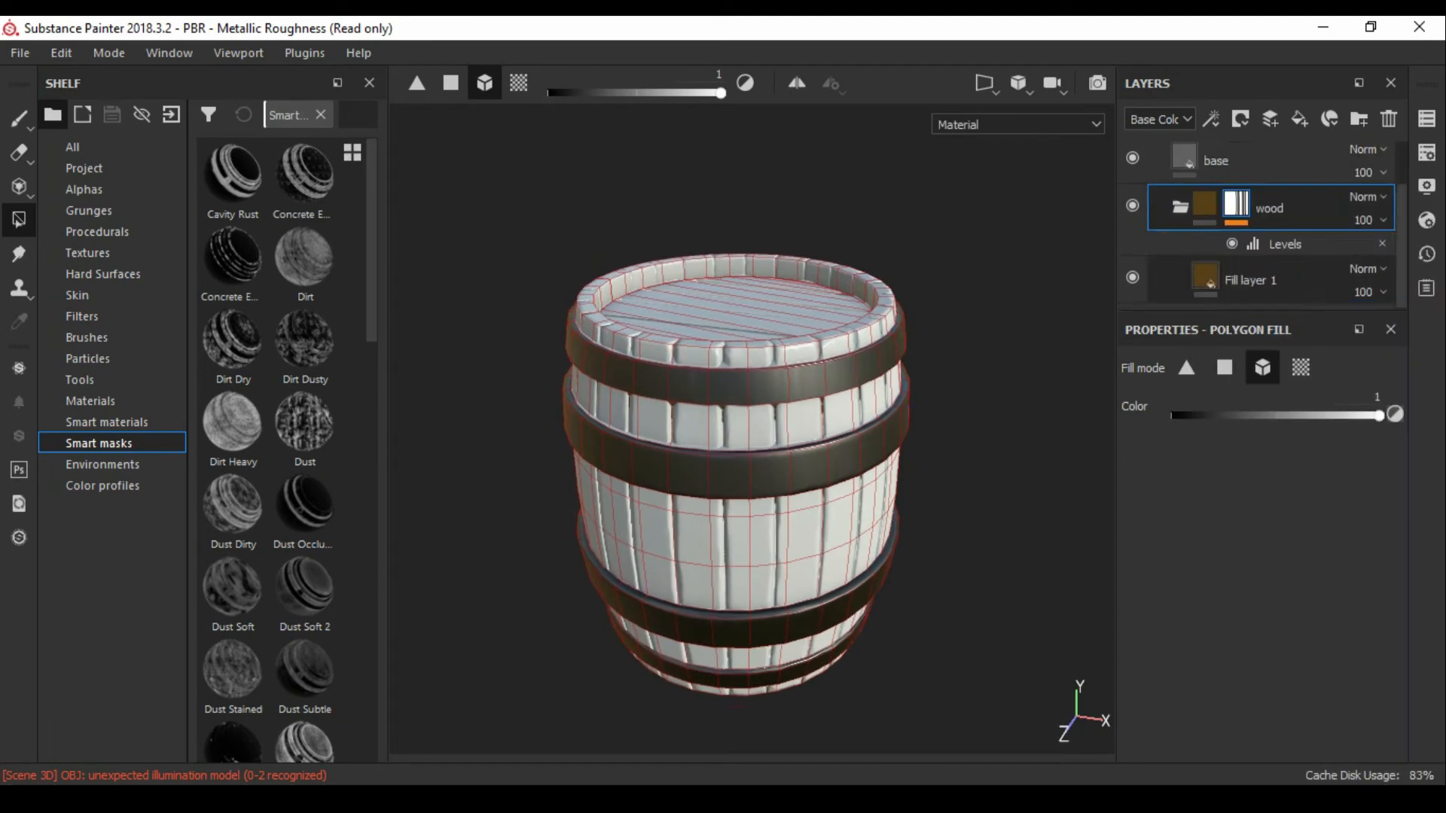
{"action": "left_click", "coordinate": [1206, 279]}
{"action": "left_click", "coordinate": [1180, 207]}
{"action": "scroll", "coordinate": [1265, 225], "scroll_direction": "down", "scroll_amount": 2}
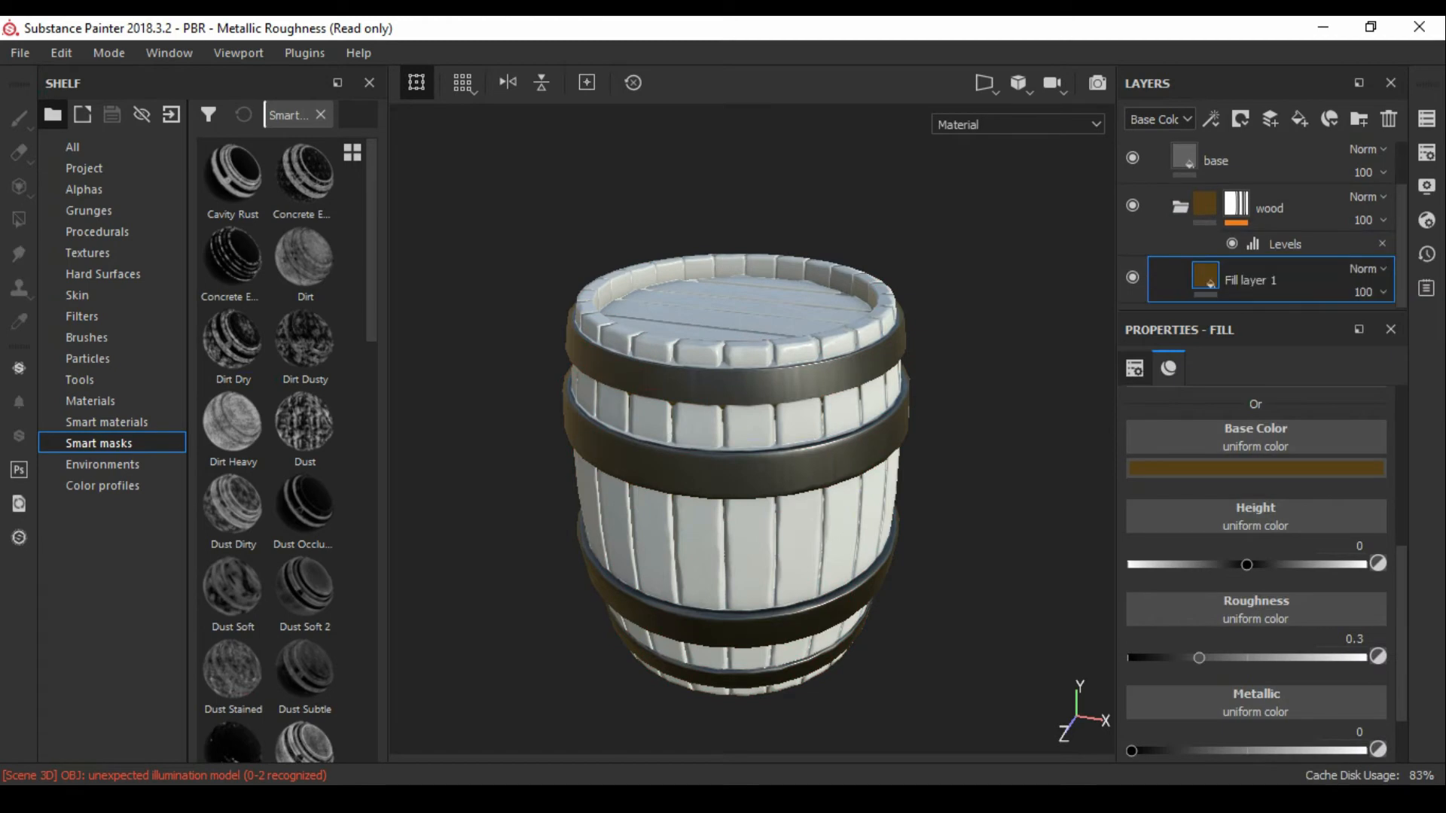
- Reset the wood folder's mask to plain black without the Levels effect
{"action": "right_click", "coordinate": [1235, 204]}
{"action": "left_click", "coordinate": [1254, 236]}
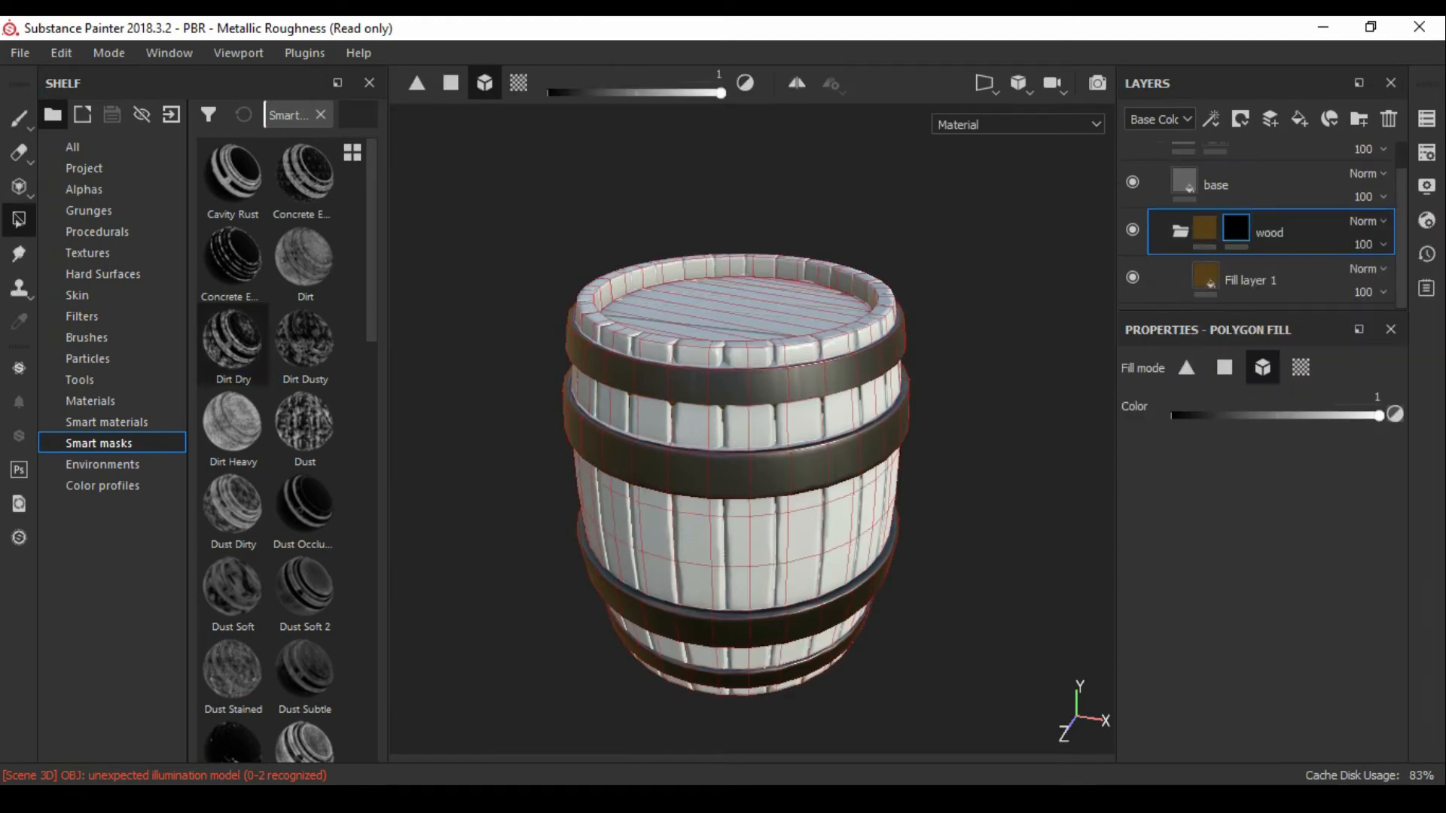
{"action": "left_click_drag", "start_coordinate": [1250, 280], "coordinate": [1247, 214]}
{"action": "key", "text": "ctrl+z"}
{"action": "key", "text": "ctrl+z"}
{"action": "right_click", "coordinate": [1235, 227]}
{"action": "left_click", "coordinate": [1259, 252]}
- Move the wood folder out of the matel folder, placing it below as a separate folder
{"action": "scroll", "coordinate": [1235, 226], "scroll_direction": "up", "scroll_amount": 1}
{"action": "left_click", "coordinate": [1133, 164]}
{"action": "left_click", "coordinate": [1132, 164]}
{"action": "mouse_move", "coordinate": [889, 362]}
{"action": "left_mouse_down", "text": "alt"}
{"action": "mouse_move", "coordinate": [883, 422]}
{"action": "mouse_move", "coordinate": [886, 377]}
{"action": "left_mouse_up", "text": "alt"}
{"action": "scroll", "coordinate": [1268, 241], "scroll_direction": "down", "scroll_amount": 1}
{"action": "left_click_drag", "start_coordinate": [1268, 232], "coordinate": [1250, 301]}
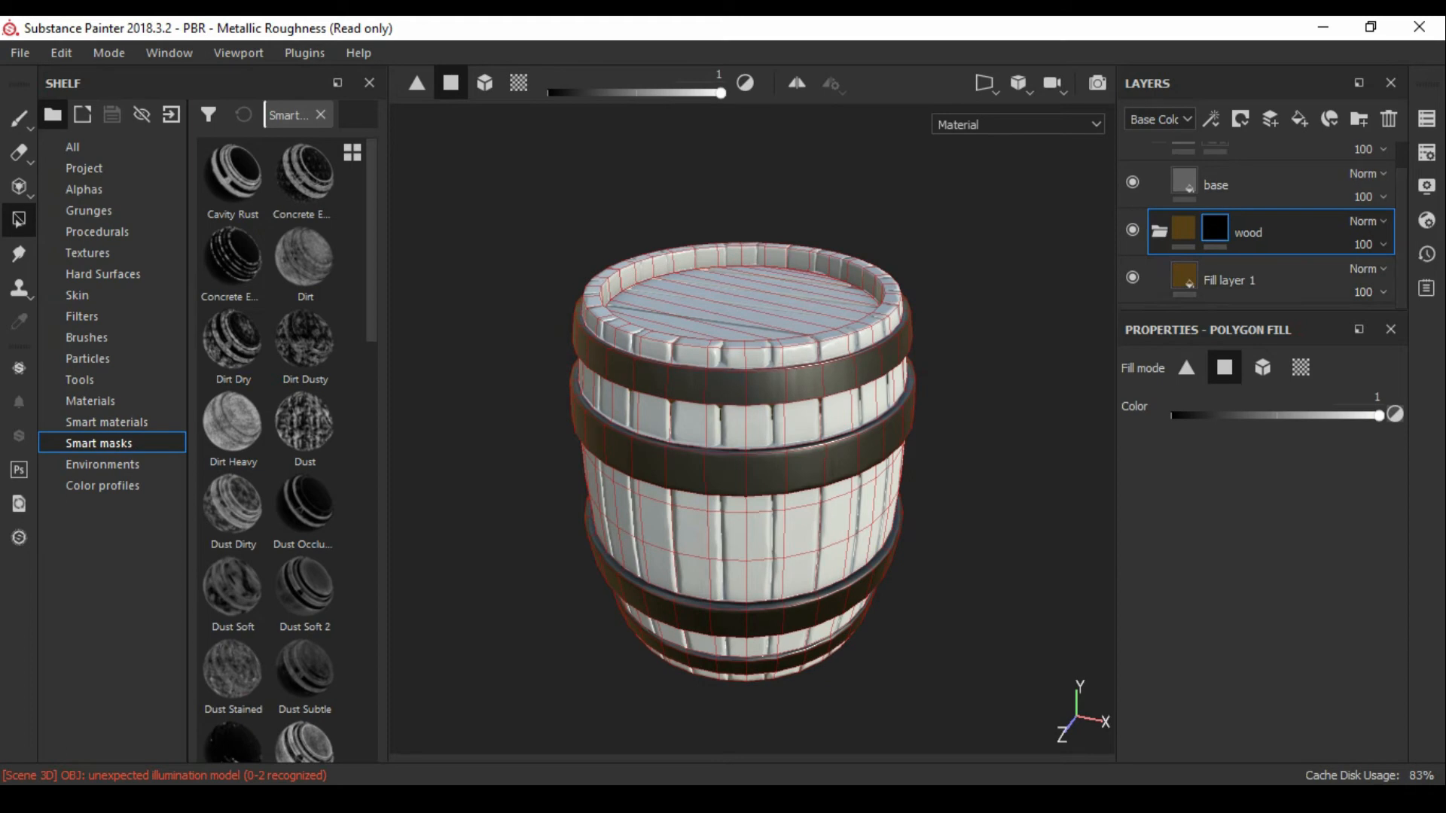
- Copy the matel folder's mask onto the wood folder and invert it with a Levels effect
{"action": "scroll", "coordinate": [1251, 241], "scroll_direction": "up", "scroll_amount": 1}
{"action": "right_click", "coordinate": [1214, 258]}
{"action": "left_click", "coordinate": [1256, 594]}
{"action": "right_click", "coordinate": [1214, 162]}
{"action": "left_click_drag", "start_coordinate": [888, 362], "coordinate": [895, 332], "text": "alt"}
{"action": "left_click", "coordinate": [1256, 503]}
{"action": "left_click", "coordinate": [1215, 258]}
{"action": "right_click", "coordinate": [1215, 260]}
{"action": "left_click", "coordinate": [1246, 429]}
- Rename the wood folder's fill layer as "base" and collapse the matel folder
{"action": "left_click", "coordinate": [1183, 258]}
{"action": "left_click", "coordinate": [1265, 301]}
{"action": "left_click_drag", "start_coordinate": [1265, 312], "coordinate": [1266, 376]}
{"action": "double_click", "coordinate": [1229, 308]}
{"action": "type", "text": "base"}
{"action": "key", "text": "Return"}
{"action": "left_click", "coordinate": [1159, 166]}
- Disable the metal, normal and height channels on the wood base layer and set its roughness to 0.6
{"action": "left_click_drag", "start_coordinate": [889, 346], "coordinate": [882, 379], "text": "alt"}
{"action": "scroll", "coordinate": [1255, 607], "scroll_direction": "down", "scroll_amount": 3}
{"action": "scroll", "coordinate": [1255, 607], "scroll_direction": "up", "scroll_amount": 7}
{"action": "left_click", "coordinate": [1310, 577]}
{"action": "left_click", "coordinate": [1363, 584]}
{"action": "left_click", "coordinate": [1202, 584]}
{"action": "scroll", "coordinate": [1227, 607], "scroll_direction": "down", "scroll_amount": 2}
{"action": "left_click_drag", "start_coordinate": [1199, 728], "coordinate": [1224, 728]}
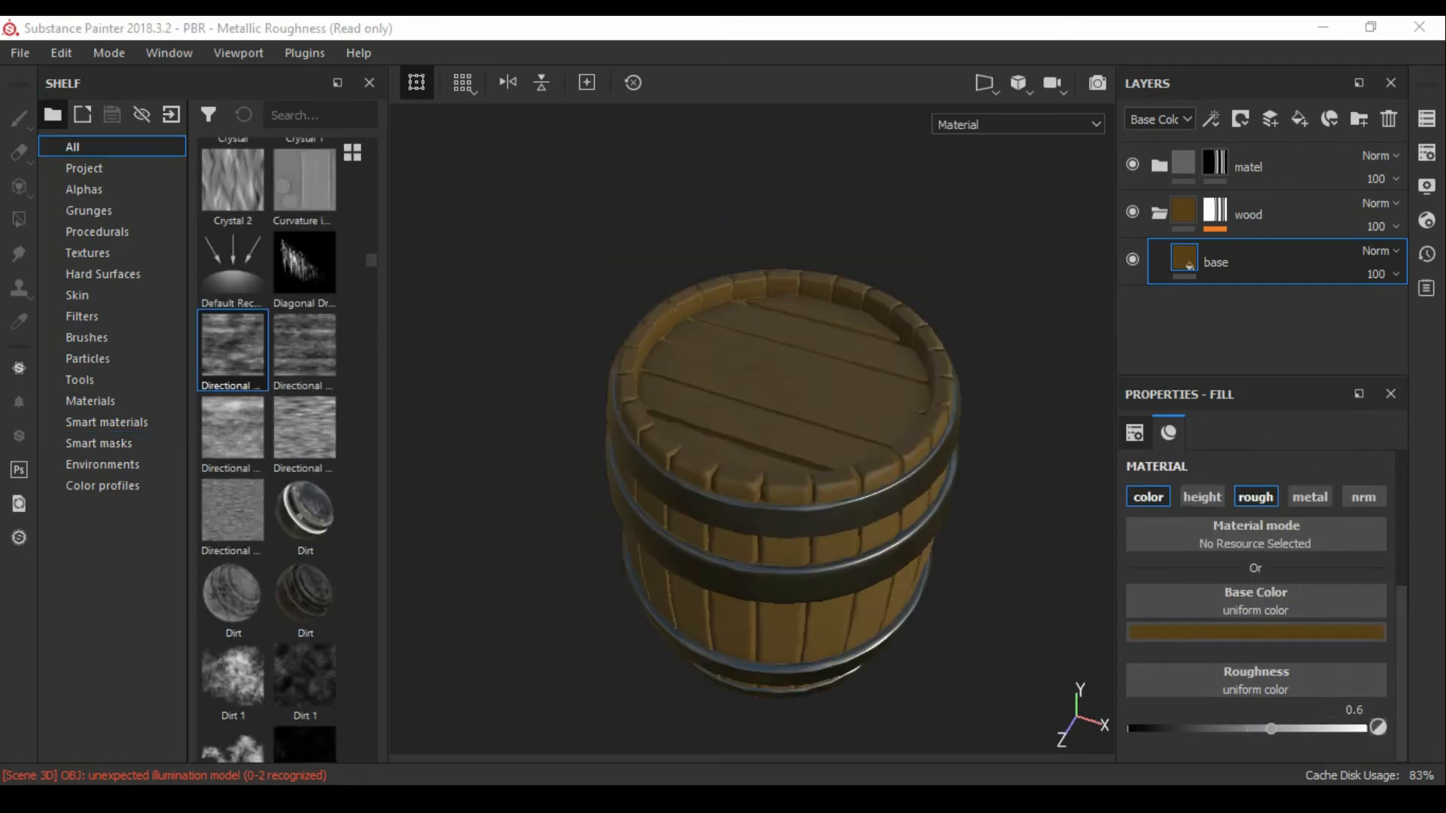
- Rename the wood folder as "wood vartical" and expand its mask effects
{"action": "double_click", "coordinate": [1249, 214]}
{"action": "type", "text": "vartical"}
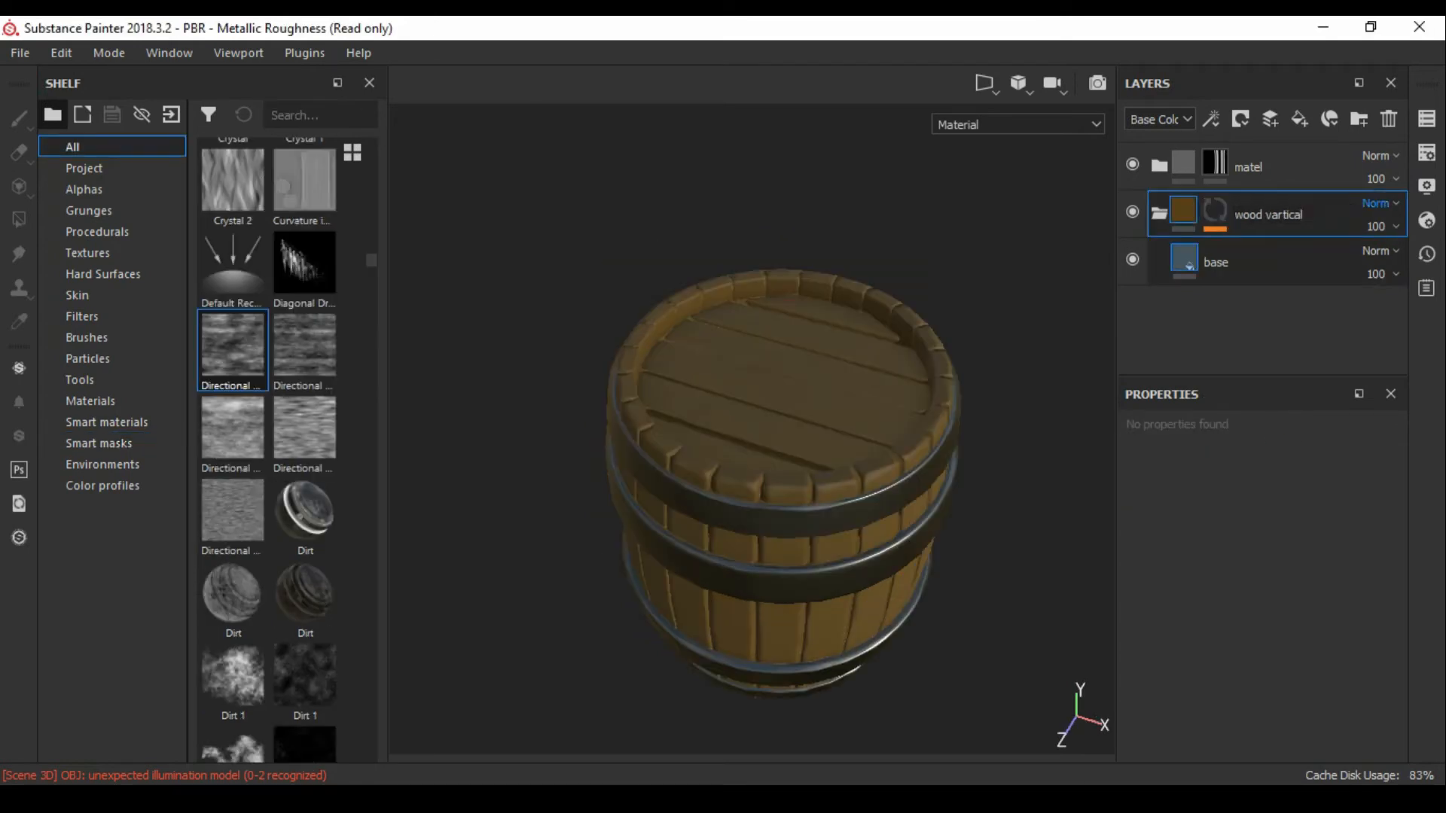
{"action": "left_click", "coordinate": [1185, 257]}
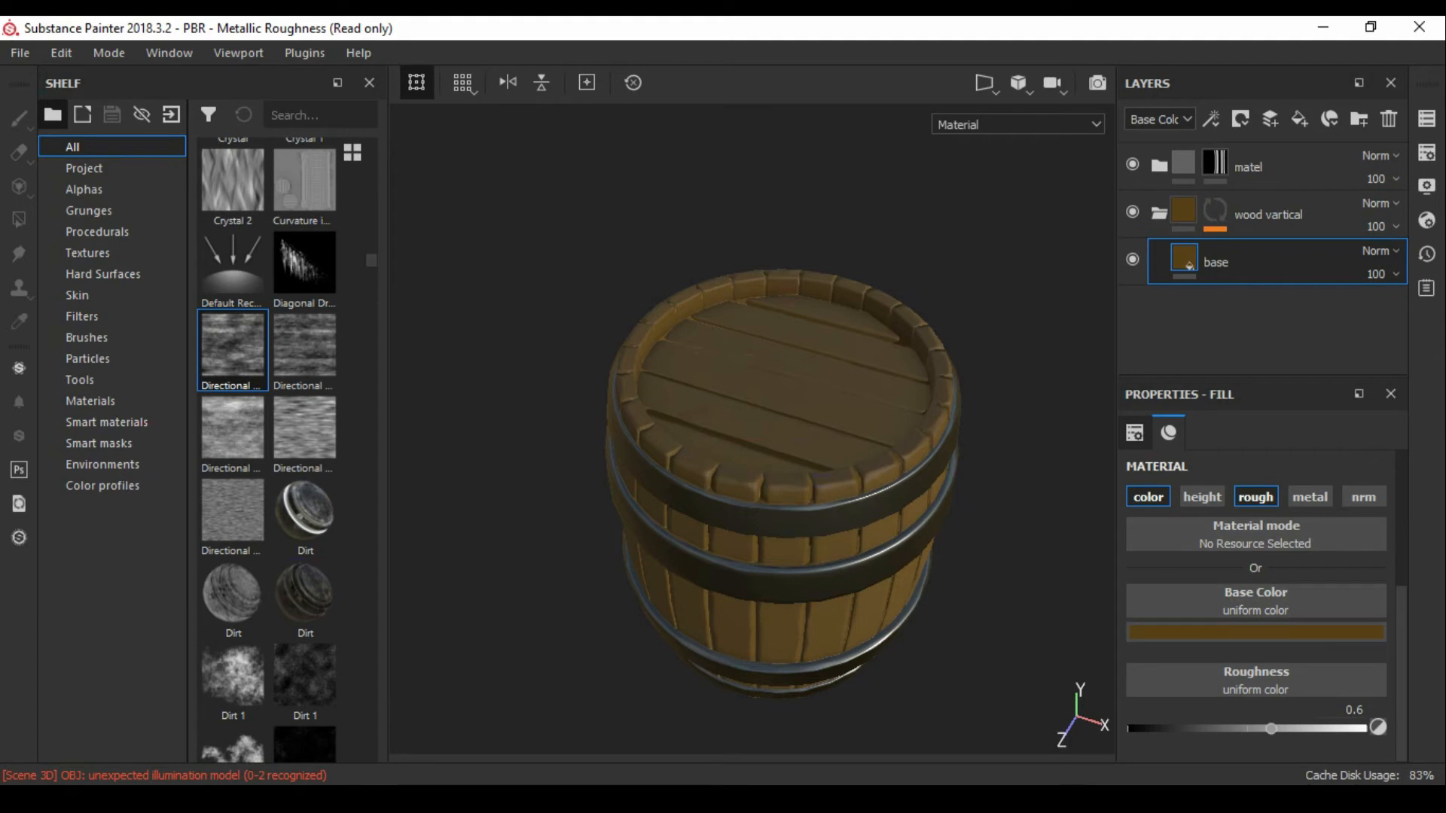
{"action": "left_click_drag", "start_coordinate": [783, 482], "coordinate": [749, 433], "text": "alt"}
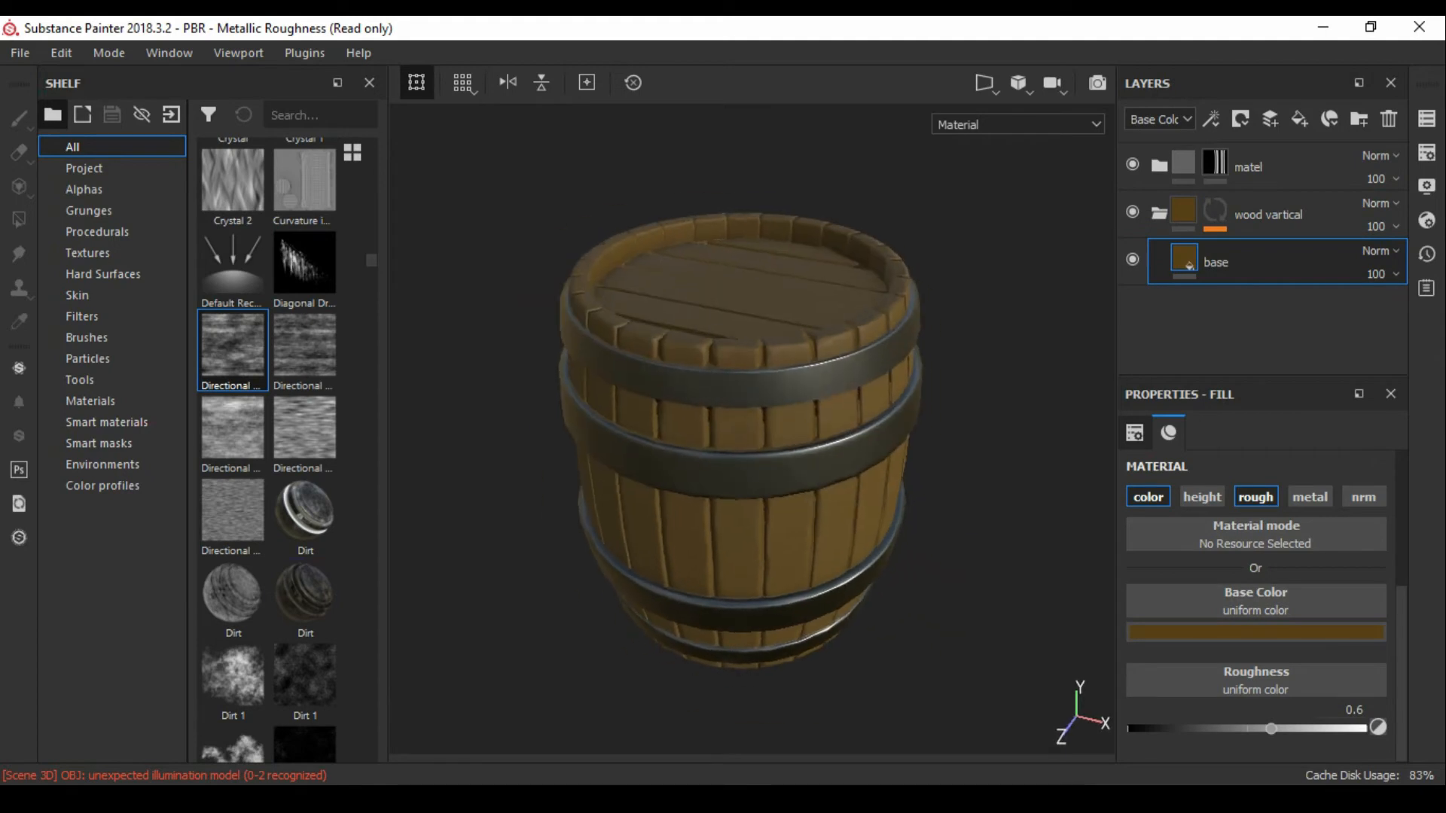
{"action": "left_click", "coordinate": [1215, 228]}
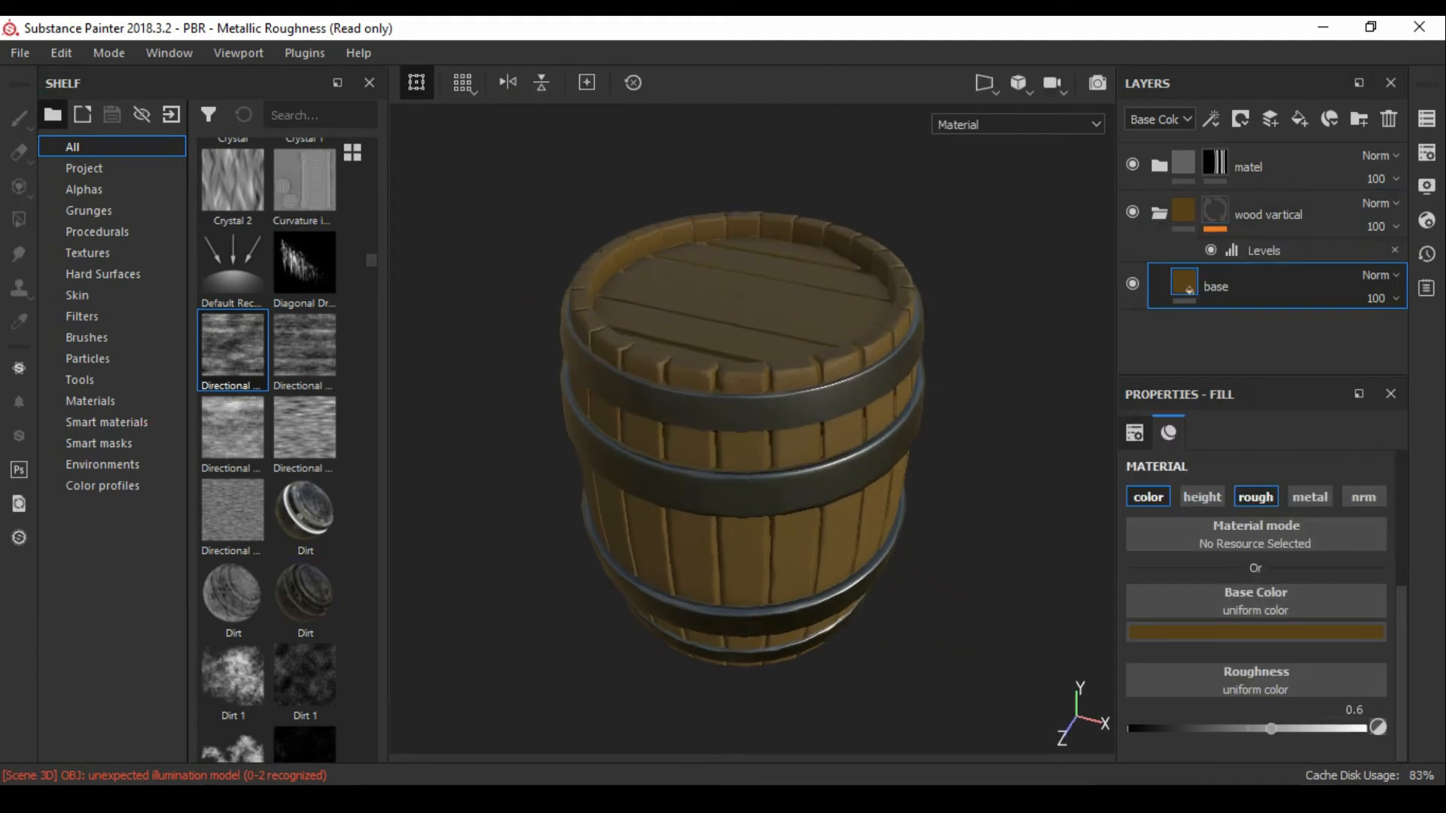
- Exclude the barrel's top lid from the wood vartical folder's mask using Polygon Fill in UV chunk mode
{"action": "left_click", "coordinate": [1263, 250]}
{"action": "left_click", "coordinate": [1215, 211]}
{"action": "left_click_drag", "start_coordinate": [836, 369], "coordinate": [801, 405], "text": "alt"}
{"action": "left_click", "coordinate": [19, 220]}
{"action": "left_click", "coordinate": [1235, 287]}
{"action": "left_click", "coordinate": [1214, 211]}
{"action": "key", "text": "F1"}
{"action": "mouse_move", "coordinate": [557, 422]}
{"action": "left_mouse_down", "text": "alt"}
{"action": "mouse_move", "coordinate": [610, 489]}
{"action": "mouse_move", "coordinate": [580, 252]}
{"action": "mouse_move", "coordinate": [580, 431]}
{"action": "left_mouse_up", "text": "alt"}
{"action": "left_click", "coordinate": [583, 463]}
{"action": "scroll", "coordinate": [581, 444], "scroll_direction": "down", "scroll_amount": 2}
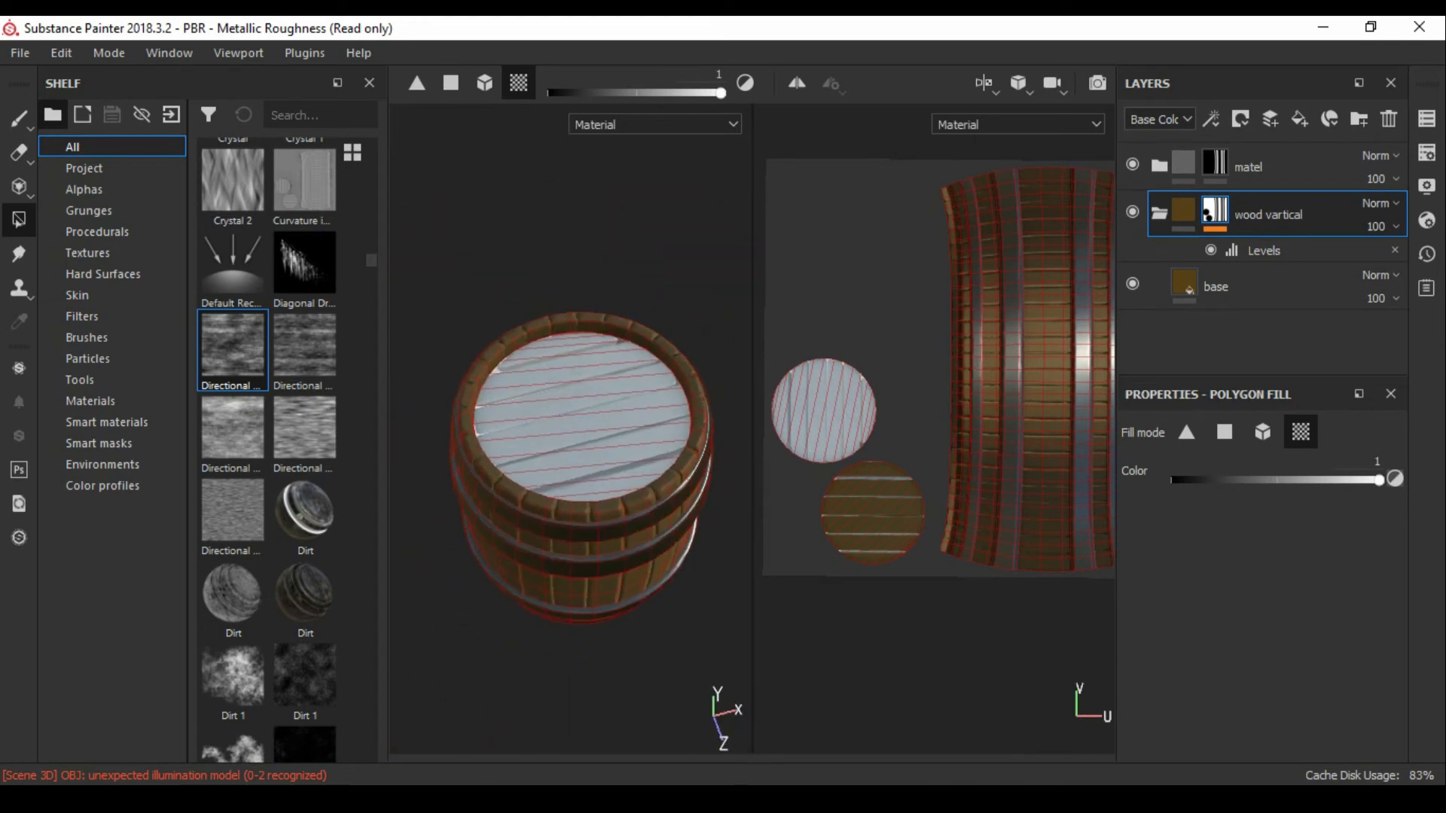
- Switch the viewport back to 3D only and select the base layer in the wood vartical folder
{"action": "left_click", "coordinate": [1264, 250]}
{"action": "left_click", "coordinate": [1160, 214]}
{"action": "left_click", "coordinate": [1185, 287]}
{"action": "left_click", "coordinate": [1160, 214]}
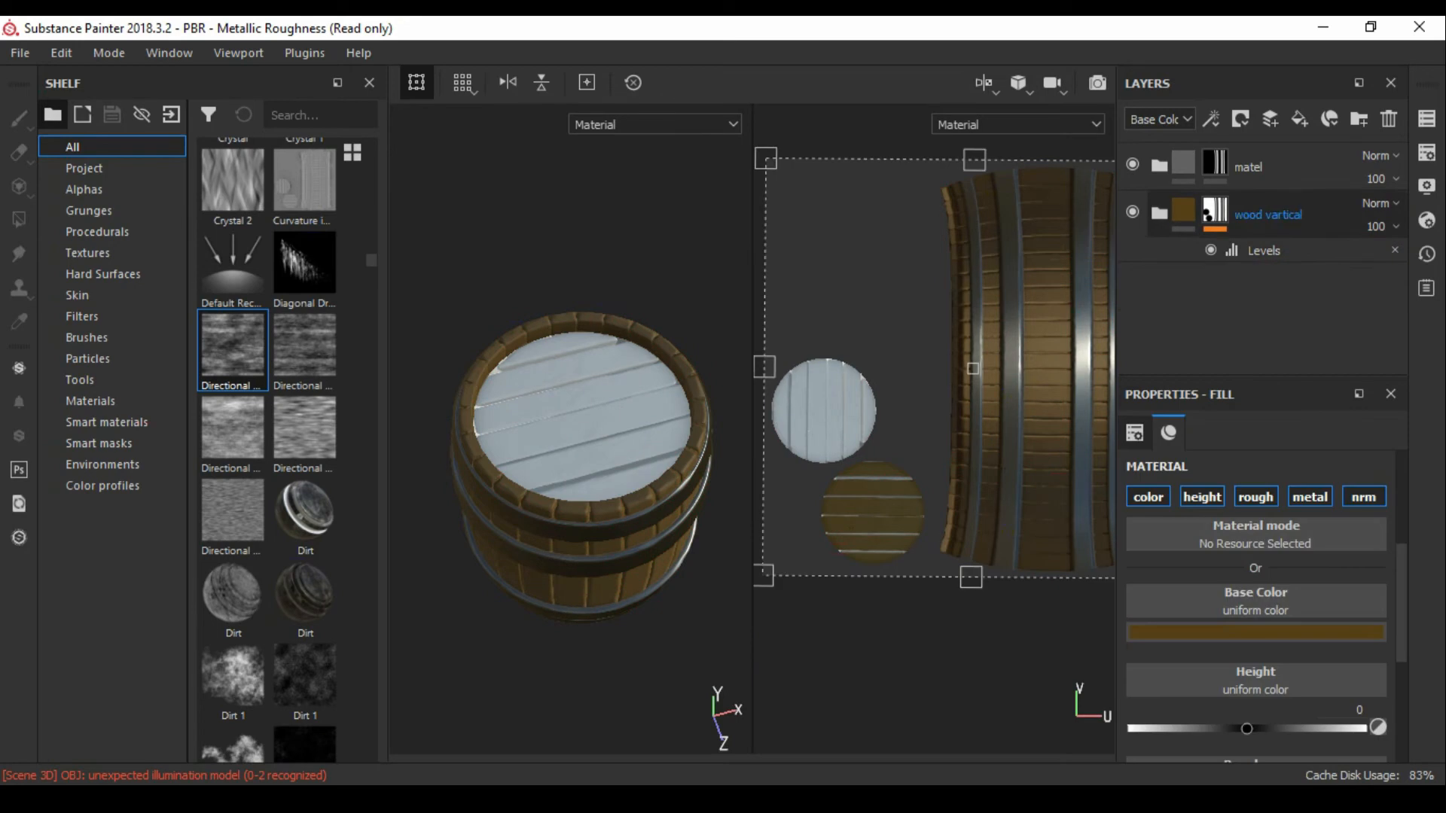
{"action": "left_click", "coordinate": [986, 84]}
{"action": "left_click", "coordinate": [1009, 140]}
{"action": "left_click_drag", "start_coordinate": [799, 407], "coordinate": [780, 332], "text": "alt"}
{"action": "left_click", "coordinate": [1264, 251]}
{"action": "left_click", "coordinate": [1216, 287]}
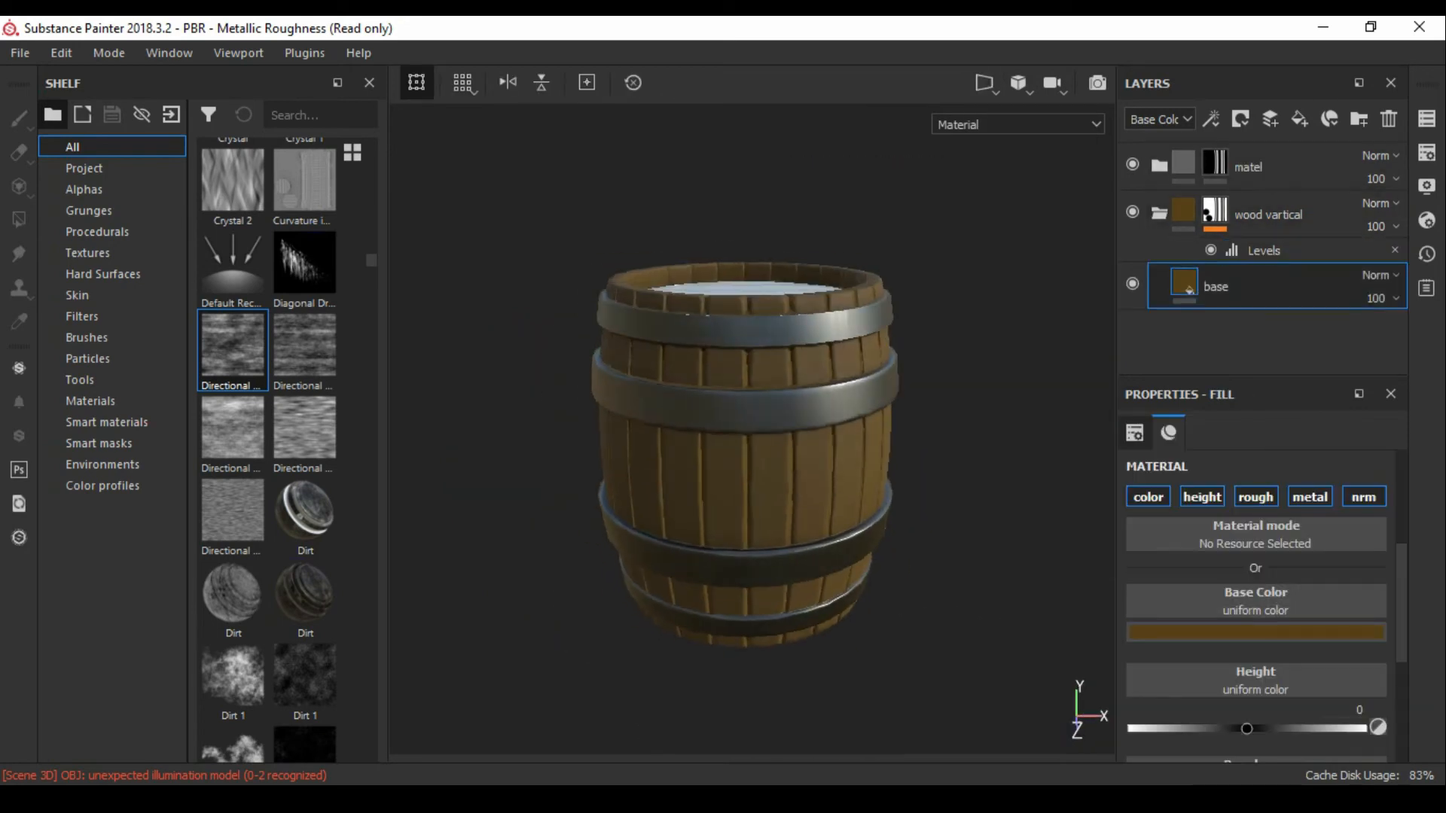
{"action": "left_click_drag", "start_coordinate": [741, 557], "coordinate": [730, 591], "text": "alt"}
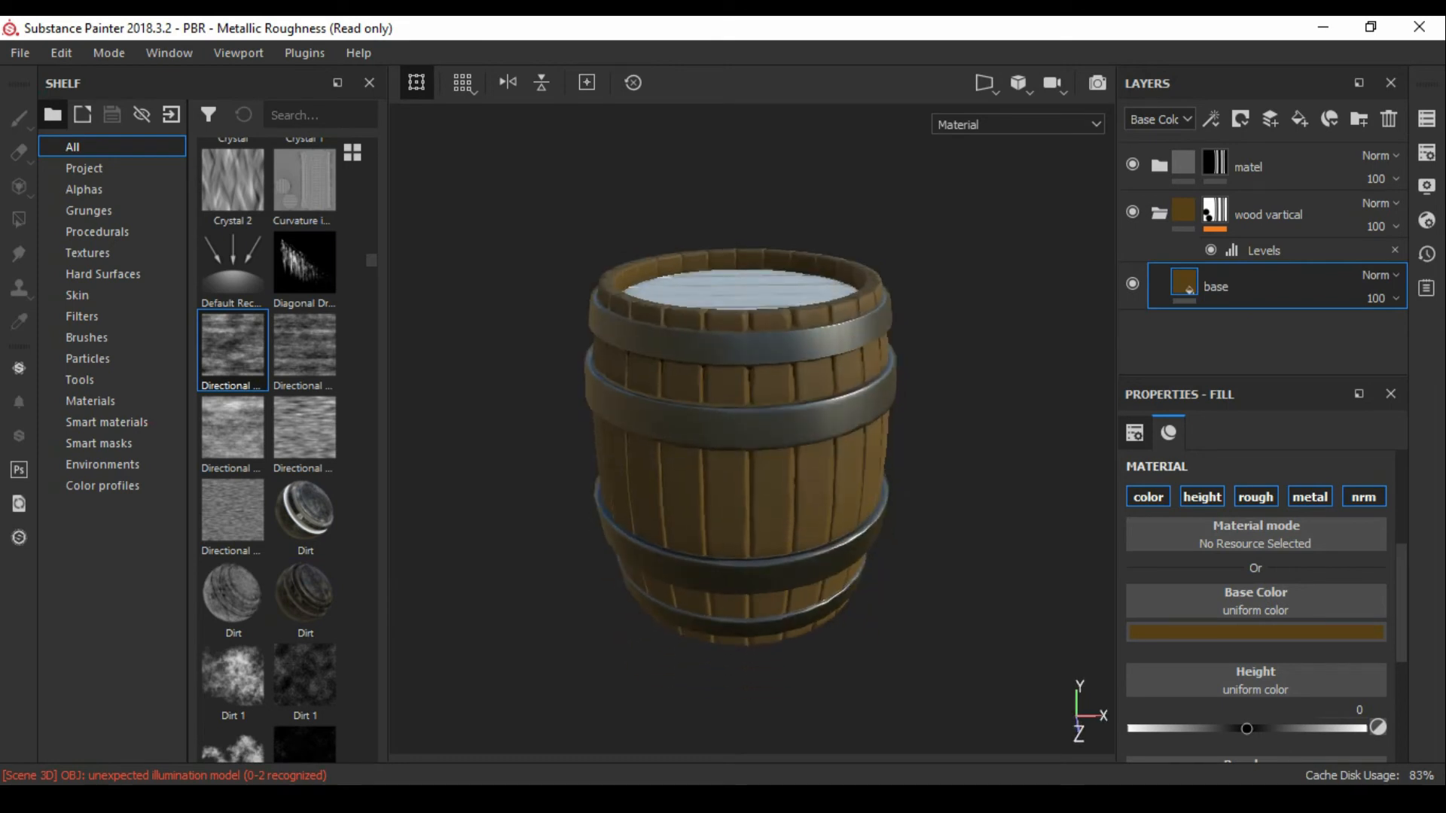
- Add a fill layer named "grains" above the wood base, with a black mask and a light brown base color
{"action": "left_click", "coordinate": [1299, 119]}
{"action": "key", "text": "Return"}
{"action": "right_click", "coordinate": [1265, 287]}
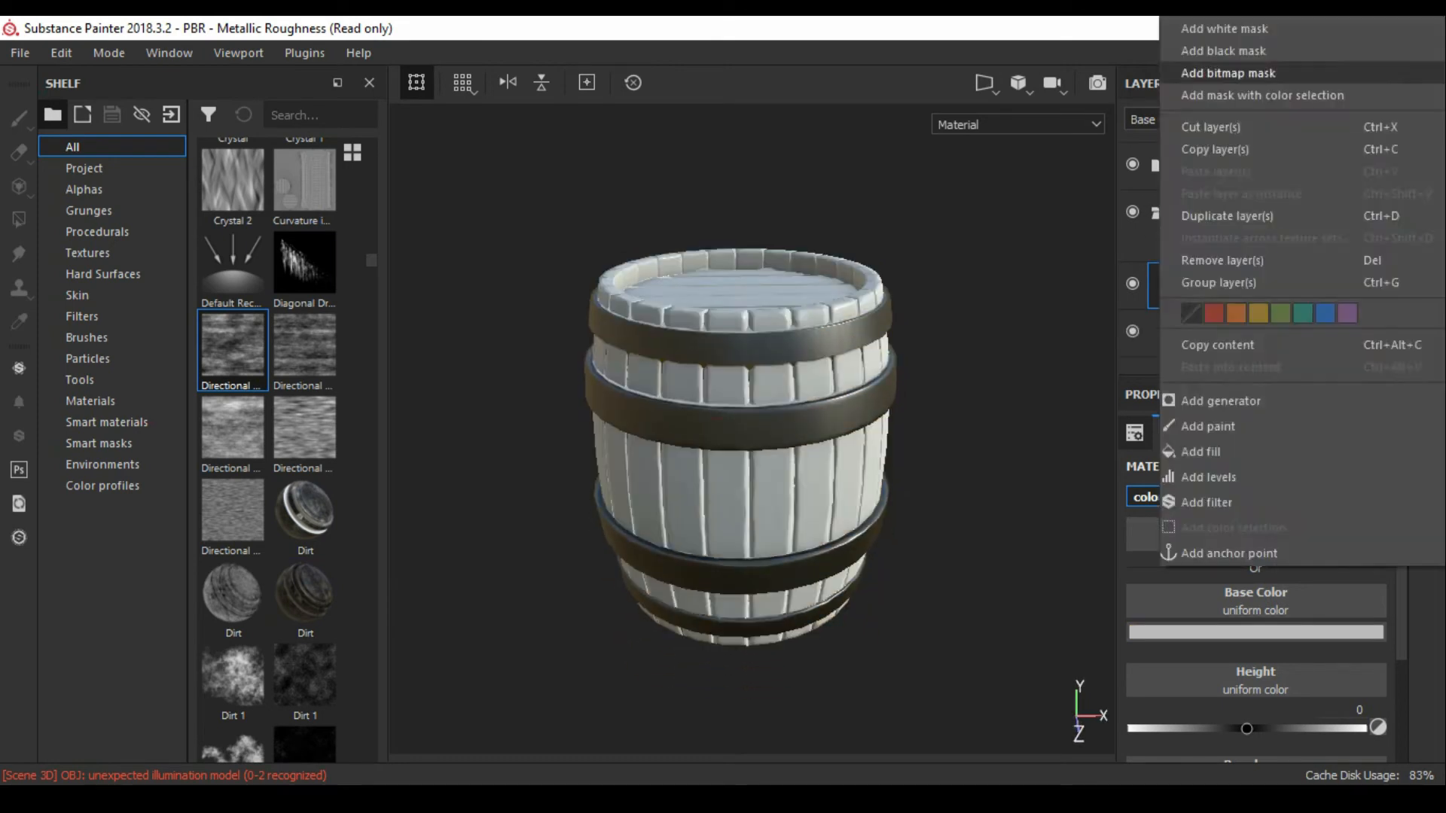
{"action": "left_click", "coordinate": [1231, 51]}
{"action": "left_click_drag", "start_coordinate": [742, 512], "coordinate": [742, 535], "text": "alt"}
{"action": "left_click", "coordinate": [1184, 282]}
{"action": "left_click", "coordinate": [1255, 632]}
{"action": "left_click", "coordinate": [1334, 579]}
{"action": "left_click", "coordinate": [1230, 493]}
{"action": "left_click", "coordinate": [1215, 282]}
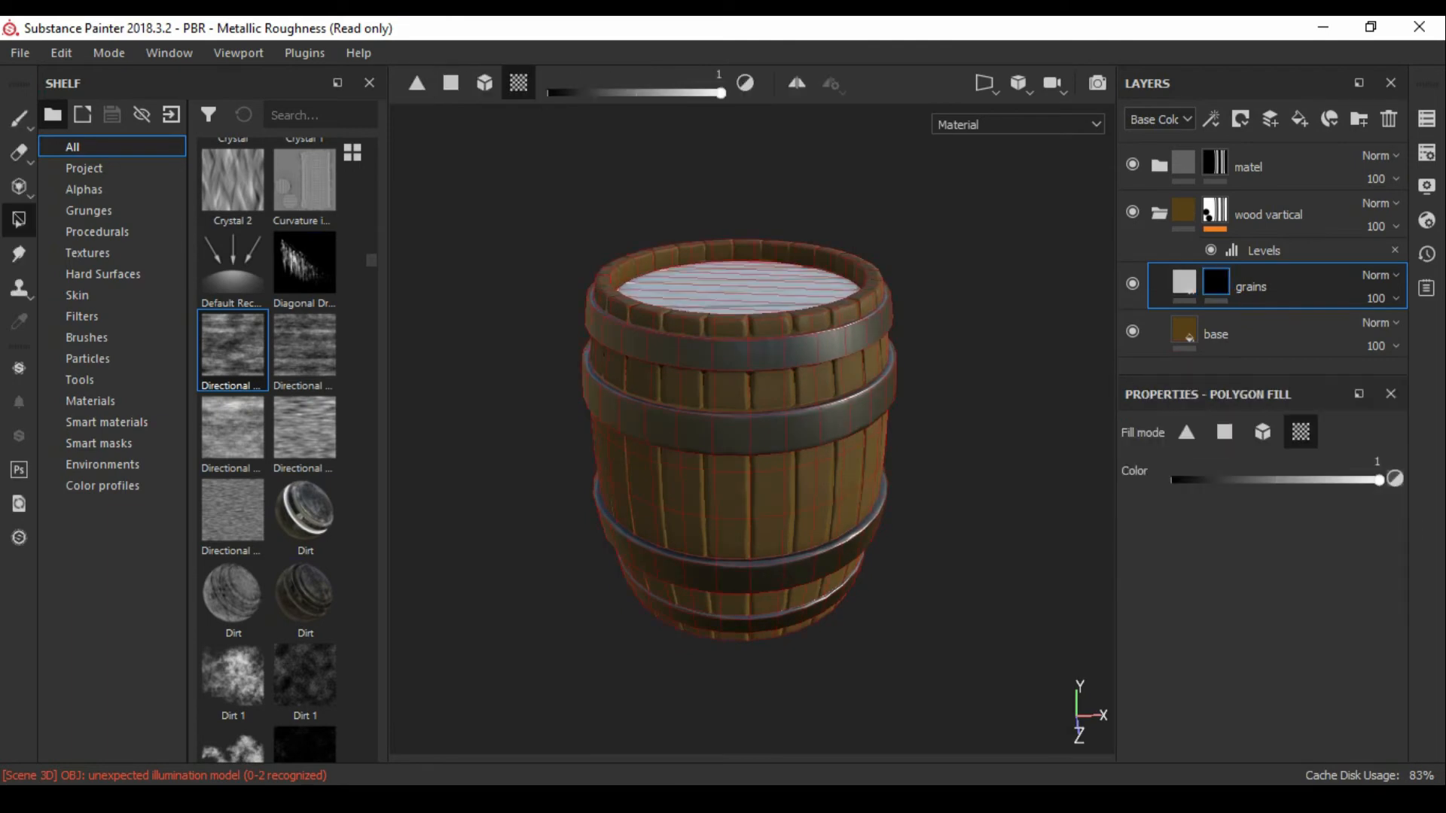
- Add a fill effect using Directional Noise 2 to the grains mask and adjust its balance and contrast
{"action": "left_click", "coordinate": [1211, 119]}
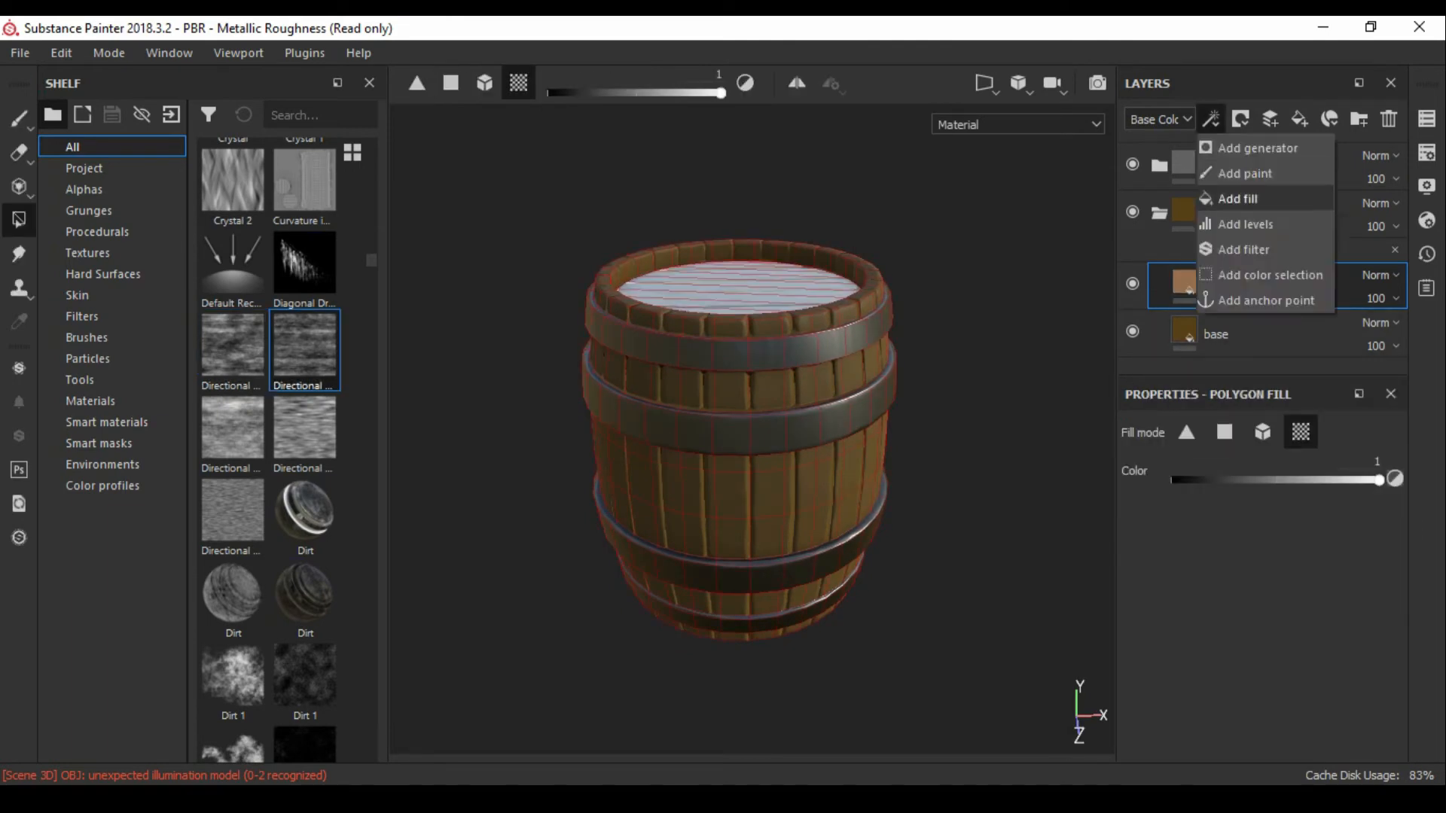
{"action": "left_click", "coordinate": [1240, 198]}
{"action": "left_click_drag", "start_coordinate": [304, 345], "coordinate": [1256, 693]}
{"action": "mouse_move", "coordinate": [742, 482]}
{"action": "left_mouse_down", "text": "alt"}
{"action": "mouse_move", "coordinate": [742, 422]}
{"action": "mouse_move", "coordinate": [734, 505]}
{"action": "left_mouse_up", "text": "alt"}
{"action": "scroll", "coordinate": [734, 452], "scroll_direction": "up", "scroll_amount": 2}
{"action": "left_click", "coordinate": [1215, 283], "text": "alt"}
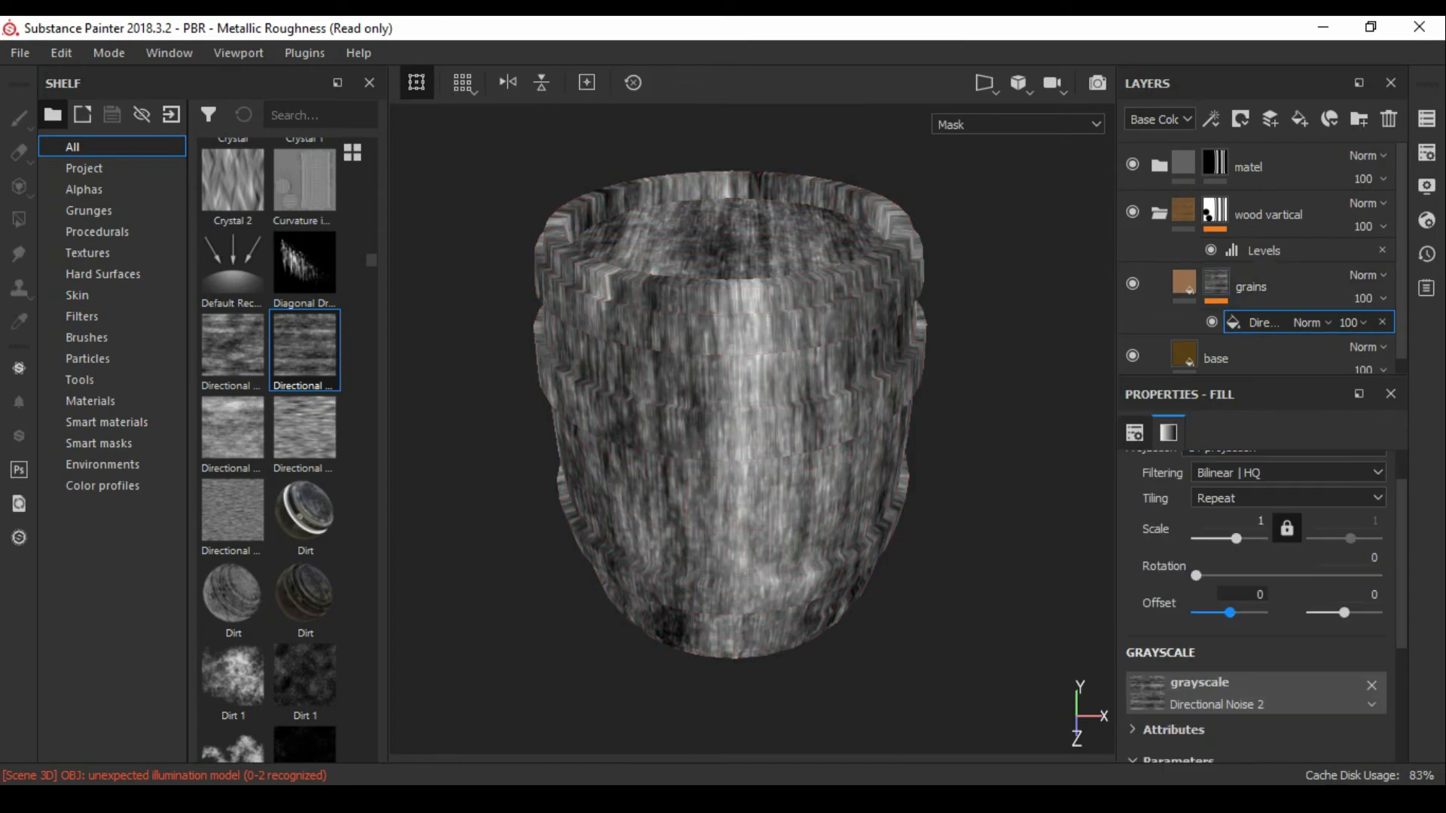
{"action": "scroll", "coordinate": [1255, 603], "scroll_direction": "down", "scroll_amount": 3}
{"action": "left_click_drag", "start_coordinate": [1265, 650], "coordinate": [1251, 649]}
{"action": "left_click_drag", "start_coordinate": [1146, 693], "coordinate": [1180, 693]}
- Disable the normal, metal and height channels on the grains layer
{"action": "left_click", "coordinate": [1184, 283]}
{"action": "mouse_move", "coordinate": [753, 467]}
{"action": "left_mouse_down", "text": "alt"}
{"action": "mouse_move", "coordinate": [678, 406]}
{"action": "mouse_move", "coordinate": [746, 440]}
{"action": "left_mouse_up", "text": "alt"}
{"action": "scroll", "coordinate": [753, 437], "scroll_direction": "up", "scroll_amount": 3}
{"action": "scroll", "coordinate": [1266, 557], "scroll_direction": "up", "scroll_amount": 1}
{"action": "left_click", "coordinate": [1364, 490]}
{"action": "left_click", "coordinate": [1310, 489]}
{"action": "left_click", "coordinate": [1202, 491]}
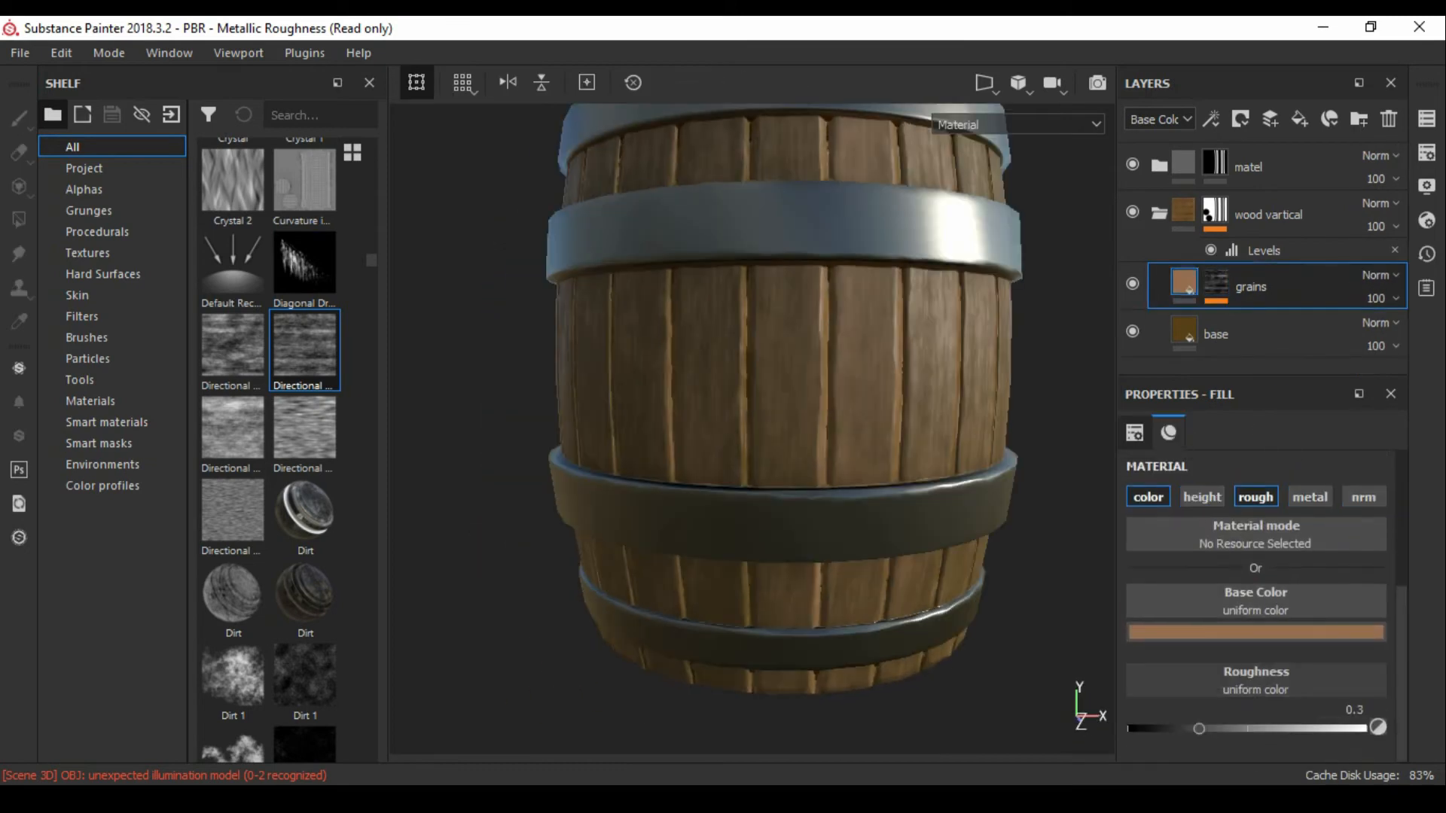
- Set the grains layer's roughness to 0.6756 and change its base color to a yellowish tan
{"action": "left_click_drag", "start_coordinate": [1271, 728], "coordinate": [1269, 728]}
{"action": "left_click", "coordinate": [1256, 633]}
{"action": "left_click_drag", "start_coordinate": [1335, 585], "coordinate": [1334, 577]}
{"action": "scroll", "coordinate": [783, 421], "scroll_direction": "down", "scroll_amount": 2}
{"action": "left_click_drag", "start_coordinate": [783, 376], "coordinate": [784, 467], "text": "alt"}
- Add a Levels effect to the grains mask with an input black of 0.073 and a midtone of 0.832
{"action": "left_click", "coordinate": [1216, 283]}
{"action": "mouse_move", "coordinate": [753, 391]}
{"action": "left_mouse_down", "text": "alt"}
{"action": "mouse_move", "coordinate": [798, 467]}
{"action": "mouse_move", "coordinate": [753, 354]}
{"action": "mouse_move", "coordinate": [791, 384]}
{"action": "mouse_move", "coordinate": [775, 399]}
{"action": "left_mouse_up", "text": "alt"}
{"action": "scroll", "coordinate": [798, 467], "scroll_direction": "down", "scroll_amount": 2}
{"action": "scroll", "coordinate": [760, 377], "scroll_direction": "up", "scroll_amount": 2}
{"action": "left_click", "coordinate": [1215, 284], "text": "alt"}
{"action": "left_click", "coordinate": [1263, 322]}
{"action": "left_click", "coordinate": [1211, 119]}
{"action": "left_click", "coordinate": [1259, 224]}
{"action": "left_click_drag", "start_coordinate": [1140, 483], "coordinate": [1157, 483]}
{"action": "left_click_drag", "start_coordinate": [1272, 484], "coordinate": [1251, 484]}
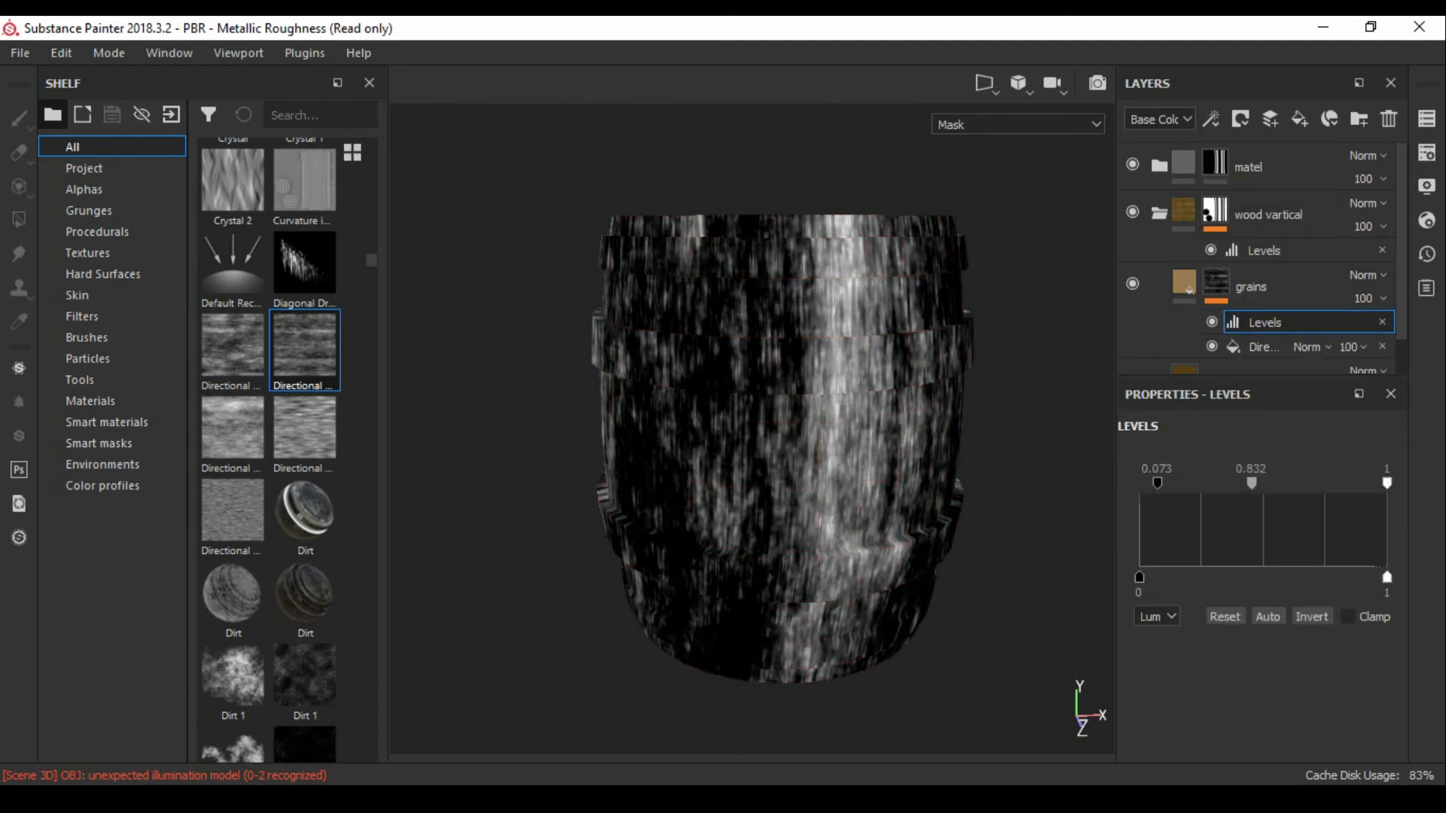
- Return the input black of the grains mask's Levels effect to 0
{"action": "left_click", "coordinate": [1184, 284]}
{"action": "left_click_drag", "start_coordinate": [753, 421], "coordinate": [828, 422], "text": "alt"}
{"action": "scroll", "coordinate": [716, 437], "scroll_direction": "down", "scroll_amount": 2}
{"action": "scroll", "coordinate": [814, 422], "scroll_direction": "up", "scroll_amount": 2}
{"action": "left_click", "coordinate": [1216, 283]}
{"action": "left_click", "coordinate": [1265, 322]}
{"action": "left_click_drag", "start_coordinate": [1158, 484], "coordinate": [1139, 483]}
{"action": "left_click_drag", "start_coordinate": [814, 422], "coordinate": [768, 410], "text": "alt"}
{"action": "left_click", "coordinate": [1183, 283]}
{"action": "scroll", "coordinate": [768, 410], "scroll_direction": "down", "scroll_amount": 1}
- Add a black-masked fill layer named "grains 2" above grains and give it a dark grey base color
{"action": "left_click", "coordinate": [1300, 119]}
{"action": "right_click", "coordinate": [1265, 286]}
{"action": "left_click", "coordinate": [1230, 52]}
{"action": "double_click", "coordinate": [1267, 287]}
{"action": "left_click", "coordinate": [1184, 283]}
{"action": "left_click_drag", "start_coordinate": [799, 422], "coordinate": [767, 467], "text": "alt"}
{"action": "left_click", "coordinate": [1255, 649]}
{"action": "left_click", "coordinate": [1159, 614]}
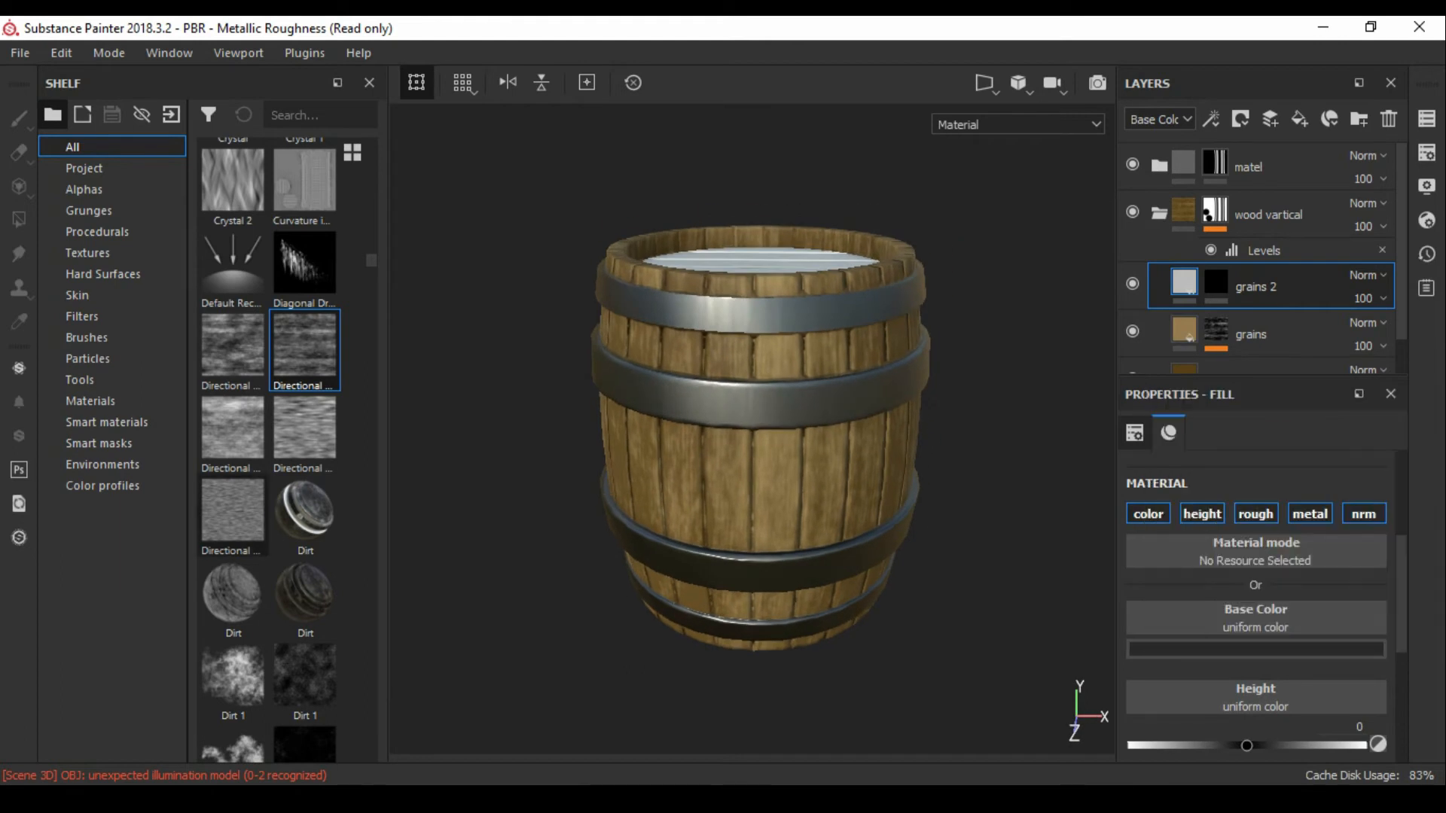
- Disable the metal channel on the wood base layer and raise its roughness
{"action": "left_click", "coordinate": [233, 433]}
{"action": "mouse_move", "coordinate": [753, 482]}
{"action": "left_mouse_down", "text": "alt"}
{"action": "mouse_move", "coordinate": [762, 429]}
{"action": "mouse_move", "coordinate": [768, 474]}
{"action": "left_mouse_up", "text": "alt"}
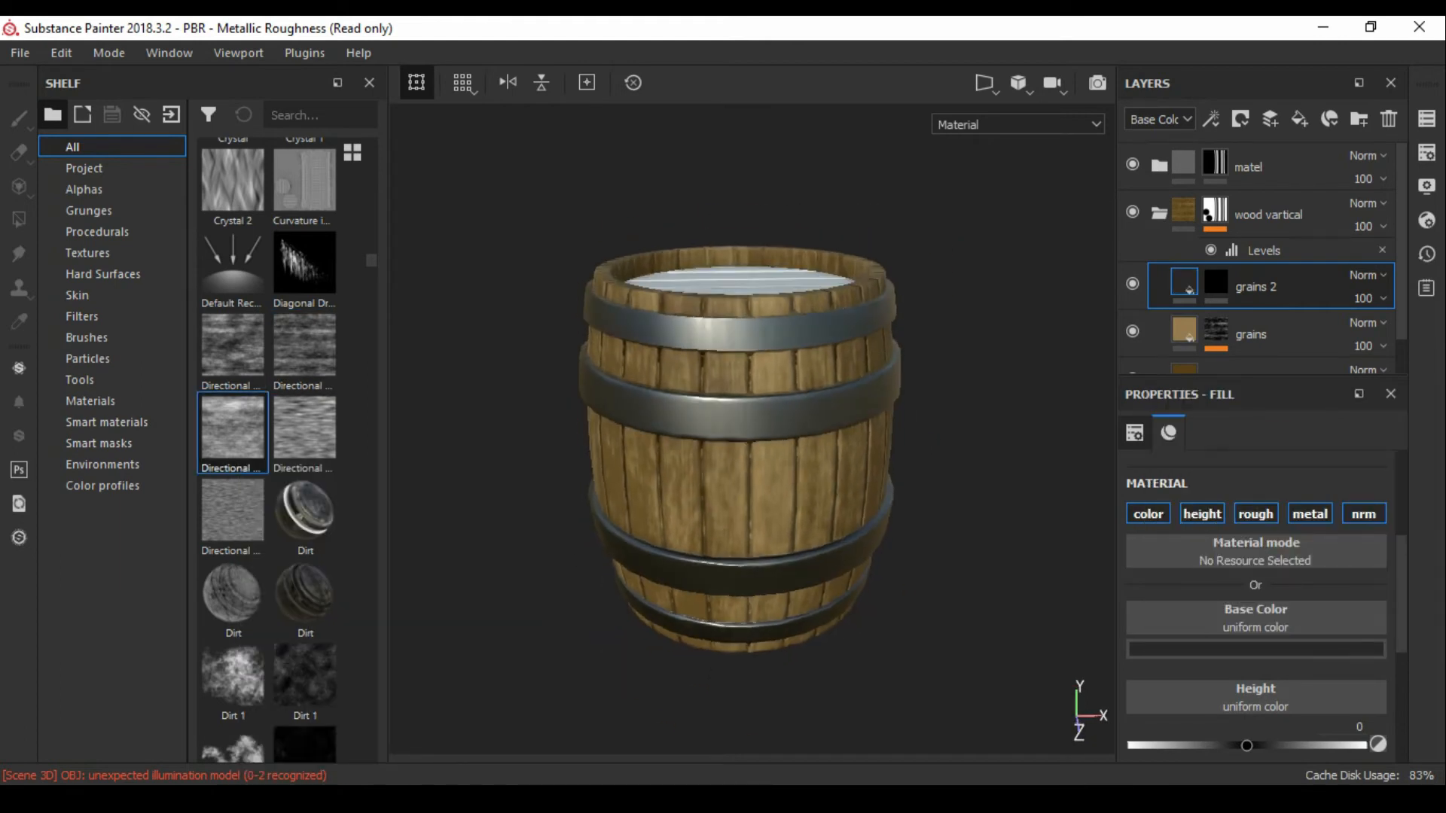
{"action": "key", "text": "F10"}
{"action": "key", "text": "F9"}
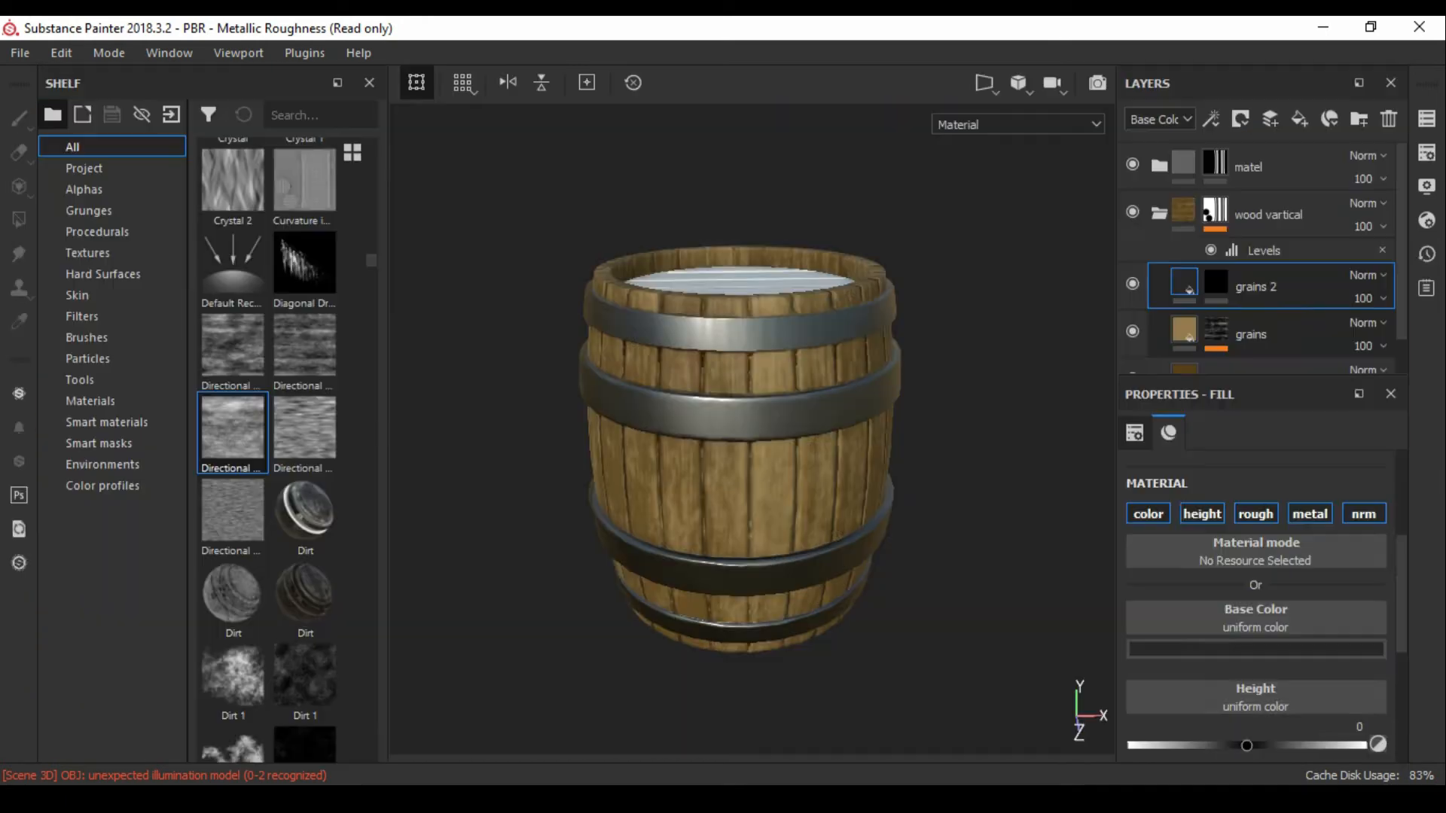
{"action": "scroll", "coordinate": [1265, 294], "scroll_direction": "down", "scroll_amount": 1}
{"action": "left_click", "coordinate": [1266, 345]}
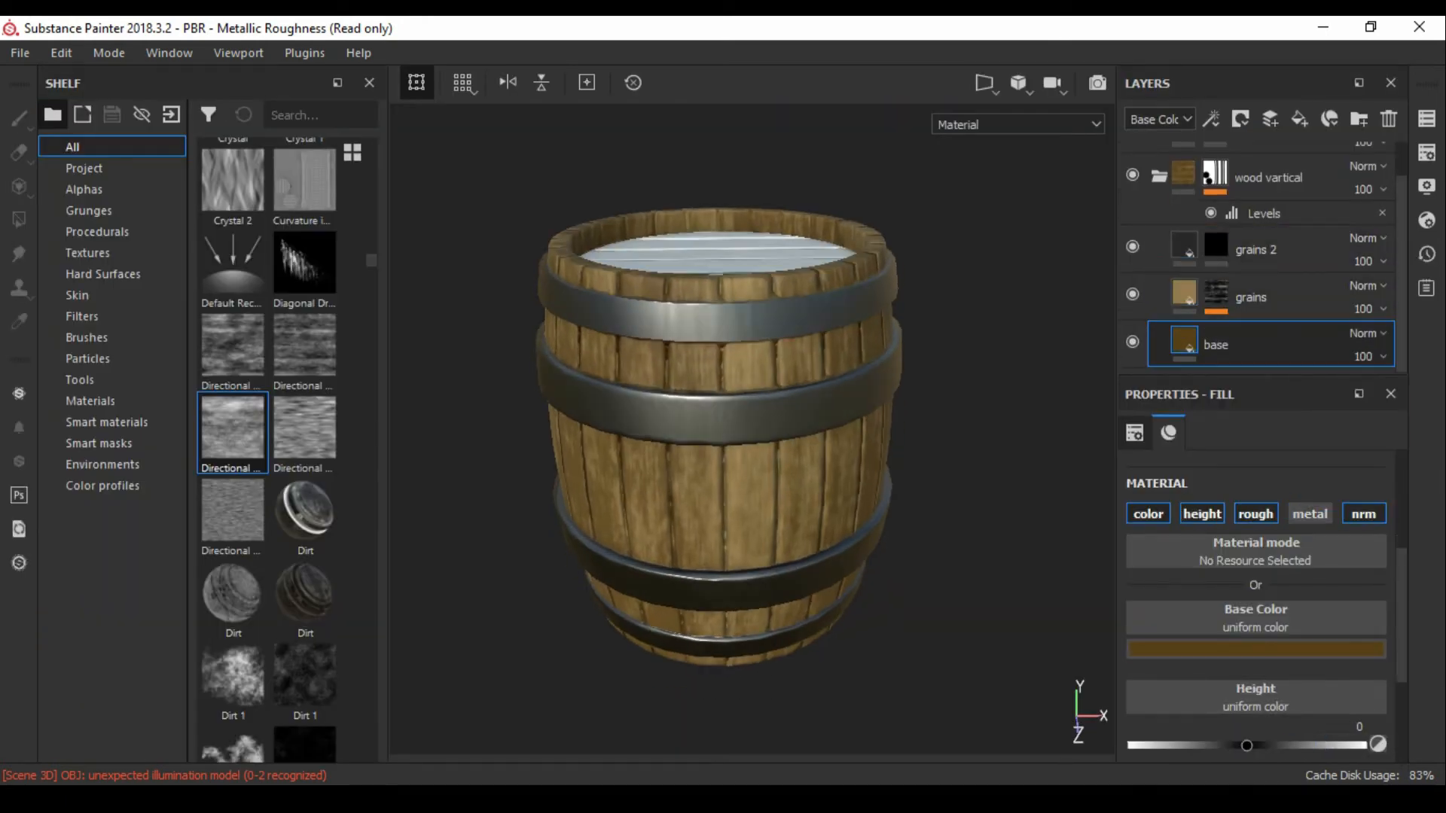
{"action": "left_click_drag", "start_coordinate": [1291, 746], "coordinate": [1301, 745]}
{"action": "mouse_move", "coordinate": [738, 452]}
{"action": "left_mouse_down", "text": "alt"}
{"action": "mouse_move", "coordinate": [723, 444]}
{"action": "mouse_move", "coordinate": [696, 482]}
{"action": "mouse_move", "coordinate": [760, 446]}
{"action": "left_mouse_up", "text": "alt"}
{"action": "left_click", "coordinate": [1265, 297]}
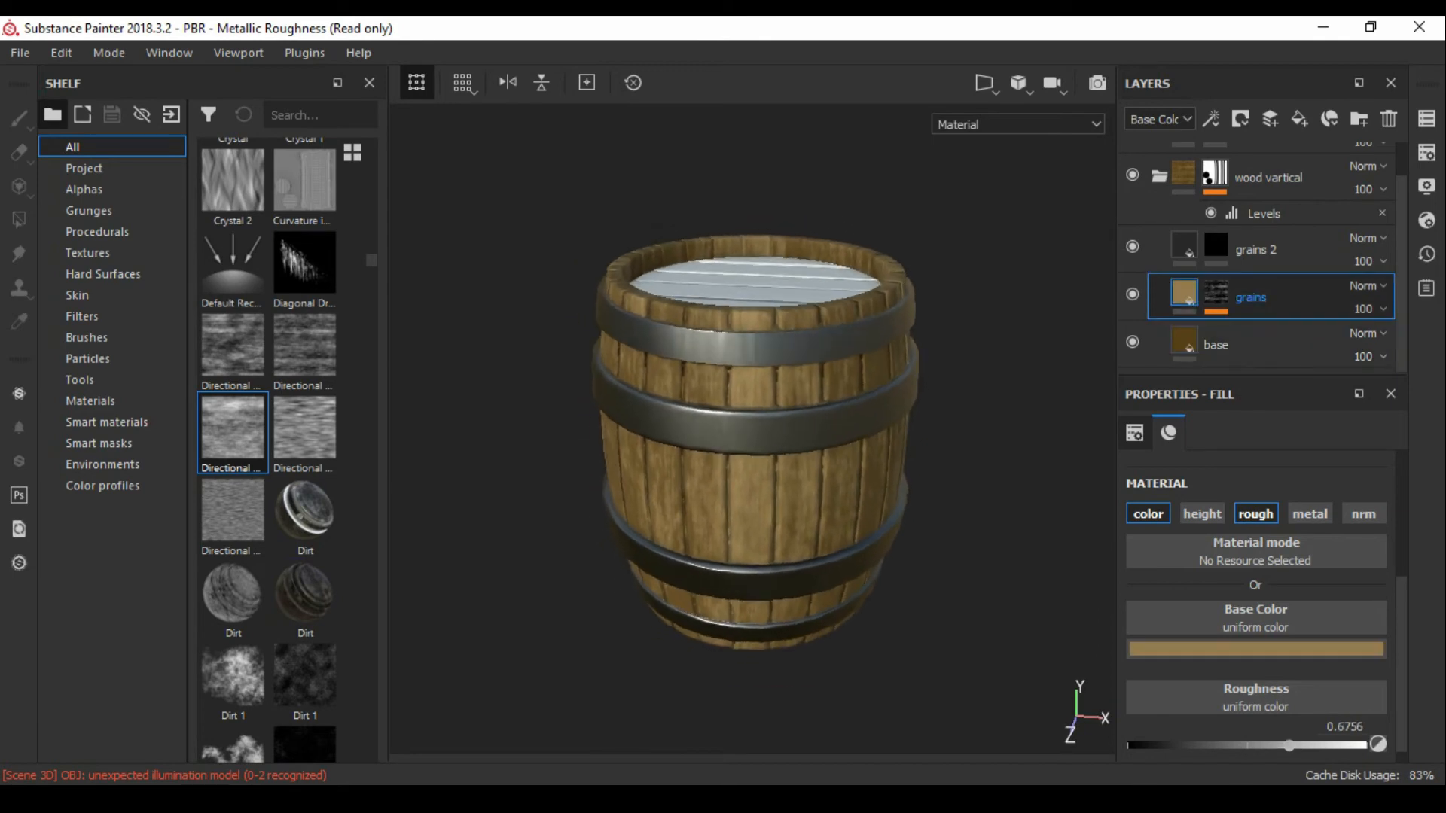
- Add a fill effect using Directional Noise 3 to the grains 2 mask
{"action": "left_click", "coordinate": [1215, 246]}
{"action": "left_click", "coordinate": [1211, 119]}
{"action": "left_click", "coordinate": [1238, 198]}
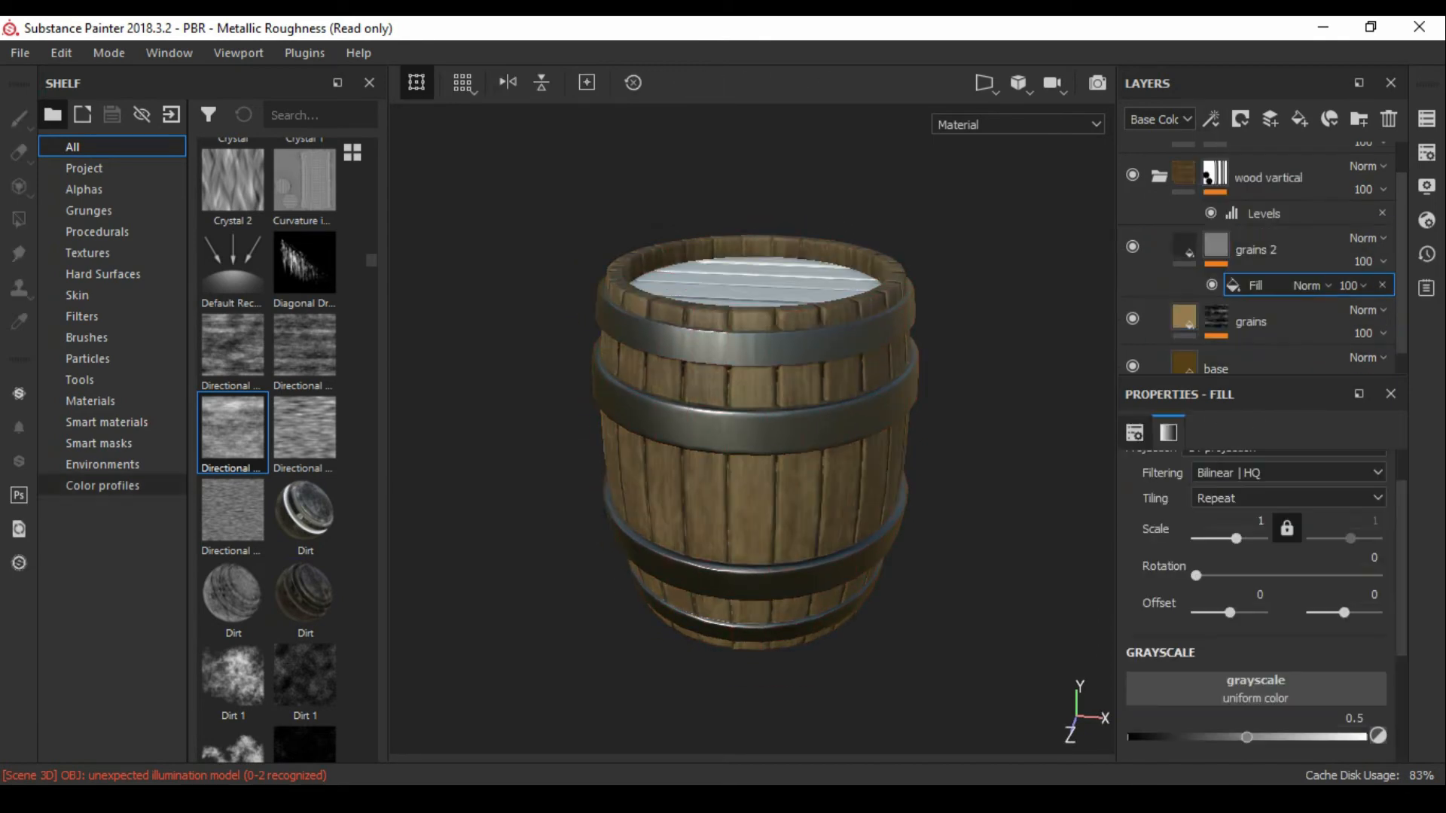
{"action": "left_click_drag", "start_coordinate": [232, 428], "coordinate": [1256, 689]}
{"action": "mouse_move", "coordinate": [783, 467]}
{"action": "left_mouse_down", "text": "alt"}
{"action": "mouse_move", "coordinate": [799, 407]}
{"action": "mouse_move", "coordinate": [768, 445]}
{"action": "left_mouse_up", "text": "alt"}
- Disable the normal, metal and height channels on the grains 2 layer
{"action": "left_click", "coordinate": [1184, 246]}
{"action": "scroll", "coordinate": [1280, 602], "scroll_direction": "down", "scroll_amount": 3}
{"action": "left_click", "coordinate": [1364, 498]}
{"action": "left_click", "coordinate": [1310, 498]}
{"action": "left_click", "coordinate": [1202, 498]}
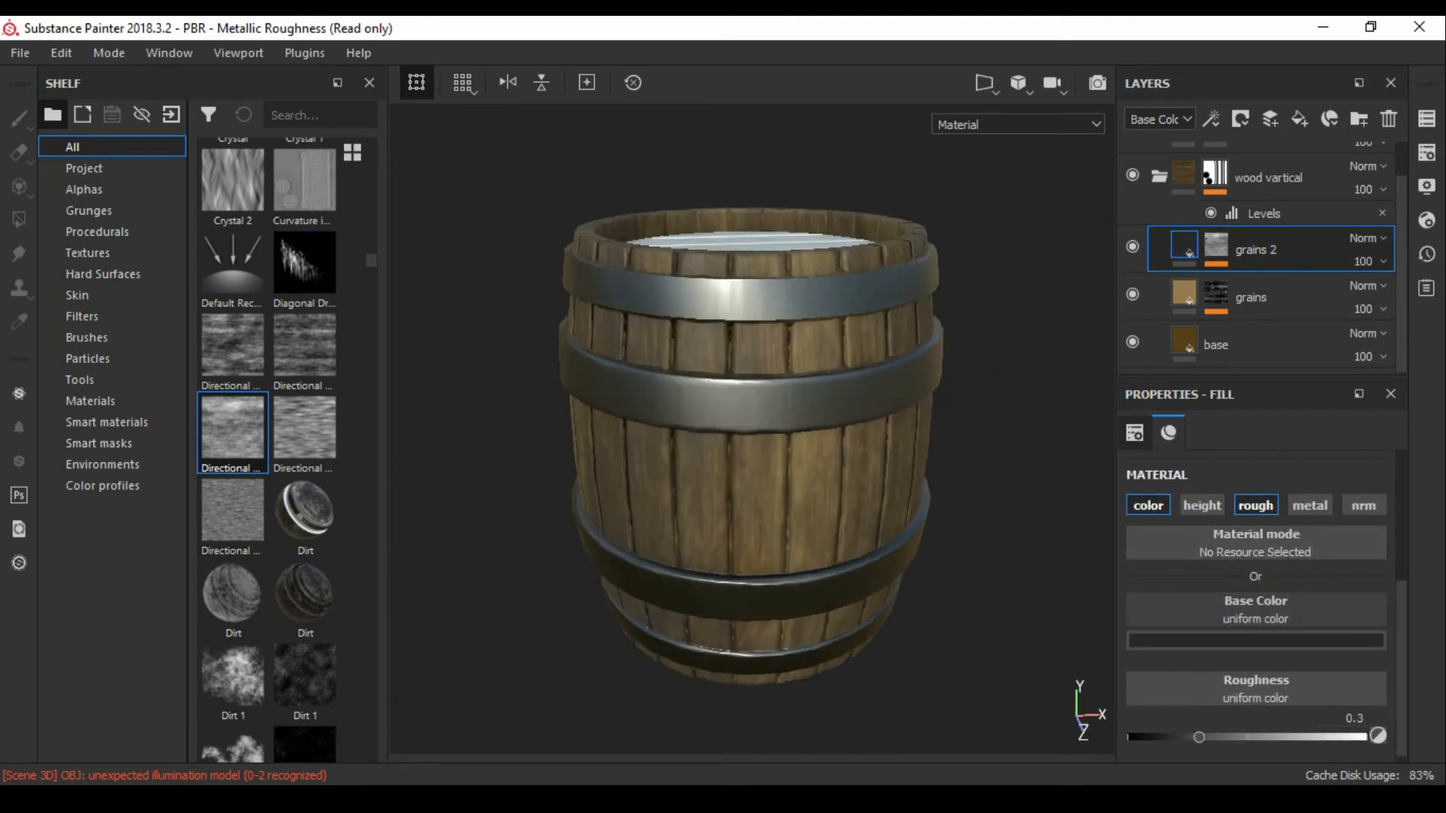
- Raise the grains 2 layer's roughness and darken its base color to near black
{"action": "left_click_drag", "start_coordinate": [1313, 729], "coordinate": [1308, 729]}
{"action": "left_click", "coordinate": [1310, 632]}
{"action": "mouse_move", "coordinate": [723, 452]}
{"action": "left_mouse_down", "text": "alt"}
{"action": "mouse_move", "coordinate": [903, 445]}
{"action": "mouse_move", "coordinate": [738, 520]}
{"action": "mouse_move", "coordinate": [715, 467]}
{"action": "mouse_move", "coordinate": [747, 456]}
{"action": "left_mouse_up", "text": "alt"}
- Set the Directional Noise 3 in the grains 2 mask to contrast 0.22 and balance 0.47
{"action": "left_click", "coordinate": [1216, 246]}
{"action": "left_click", "coordinate": [1215, 245], "text": "alt"}
{"action": "left_click_drag", "start_coordinate": [1190, 713], "coordinate": [1199, 713]}
{"action": "left_click_drag", "start_coordinate": [1264, 669], "coordinate": [1256, 668]}
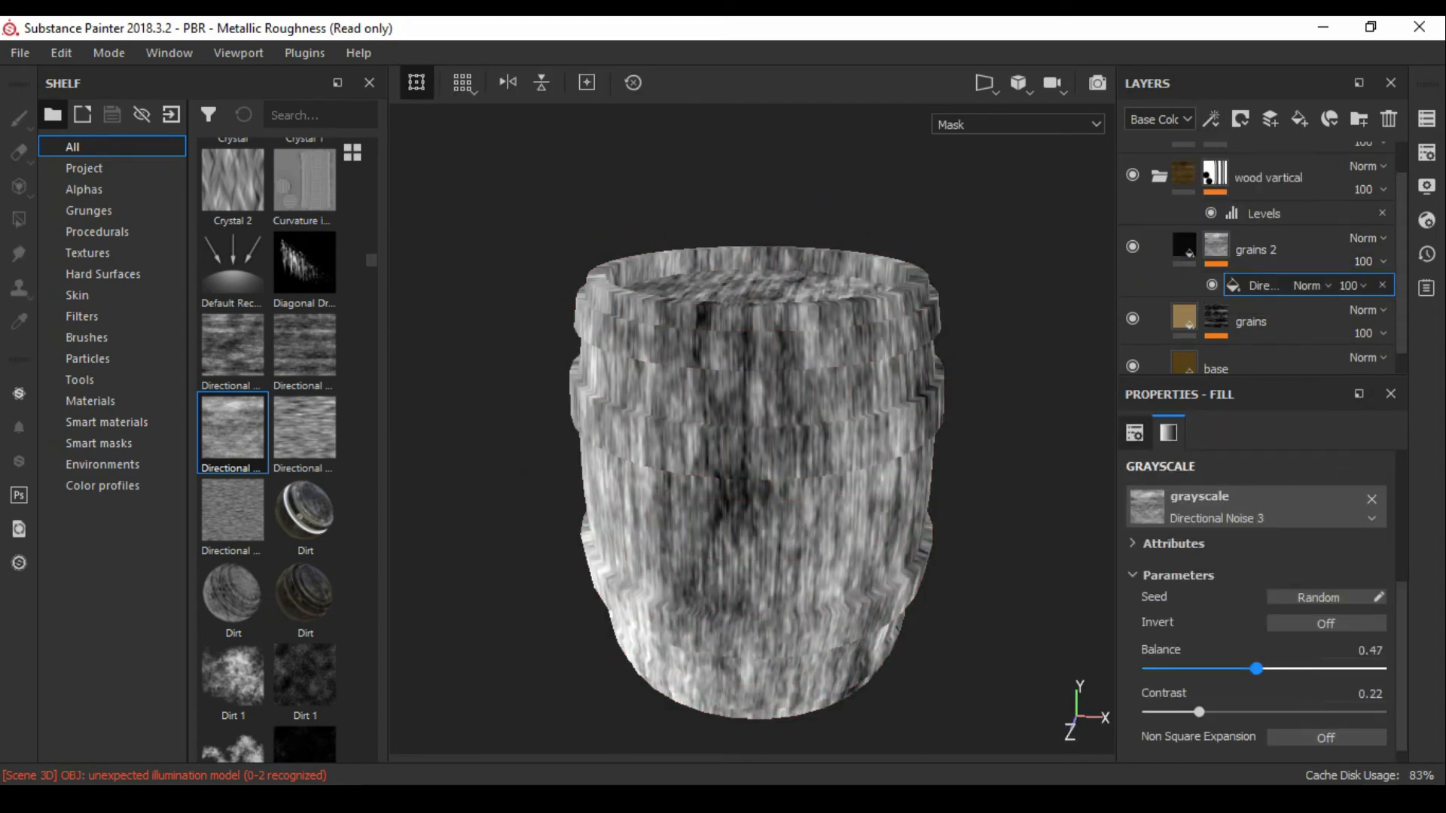
{"action": "left_click", "coordinate": [1184, 245]}
{"action": "left_click_drag", "start_coordinate": [753, 467], "coordinate": [741, 497], "text": "alt"}
- Preview the barrel in the Iray renderer and look through its environment display settings
{"action": "left_click", "coordinate": [1098, 83]}
{"action": "left_click", "coordinate": [1426, 186]}
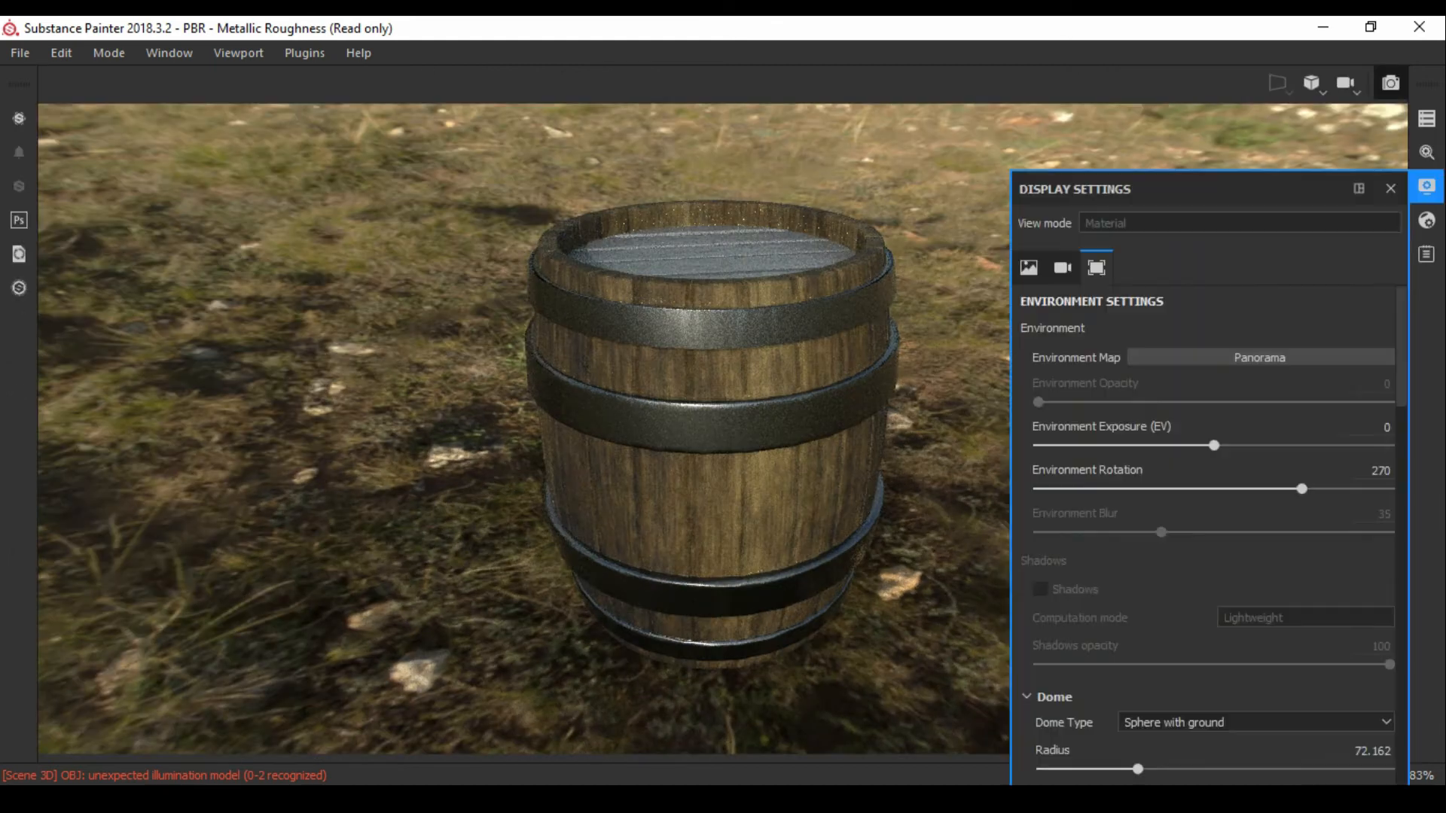
{"action": "left_click_drag", "start_coordinate": [1401, 346], "coordinate": [1400, 399]}
{"action": "left_click", "coordinate": [1043, 610]}
{"action": "left_click", "coordinate": [1256, 610]}
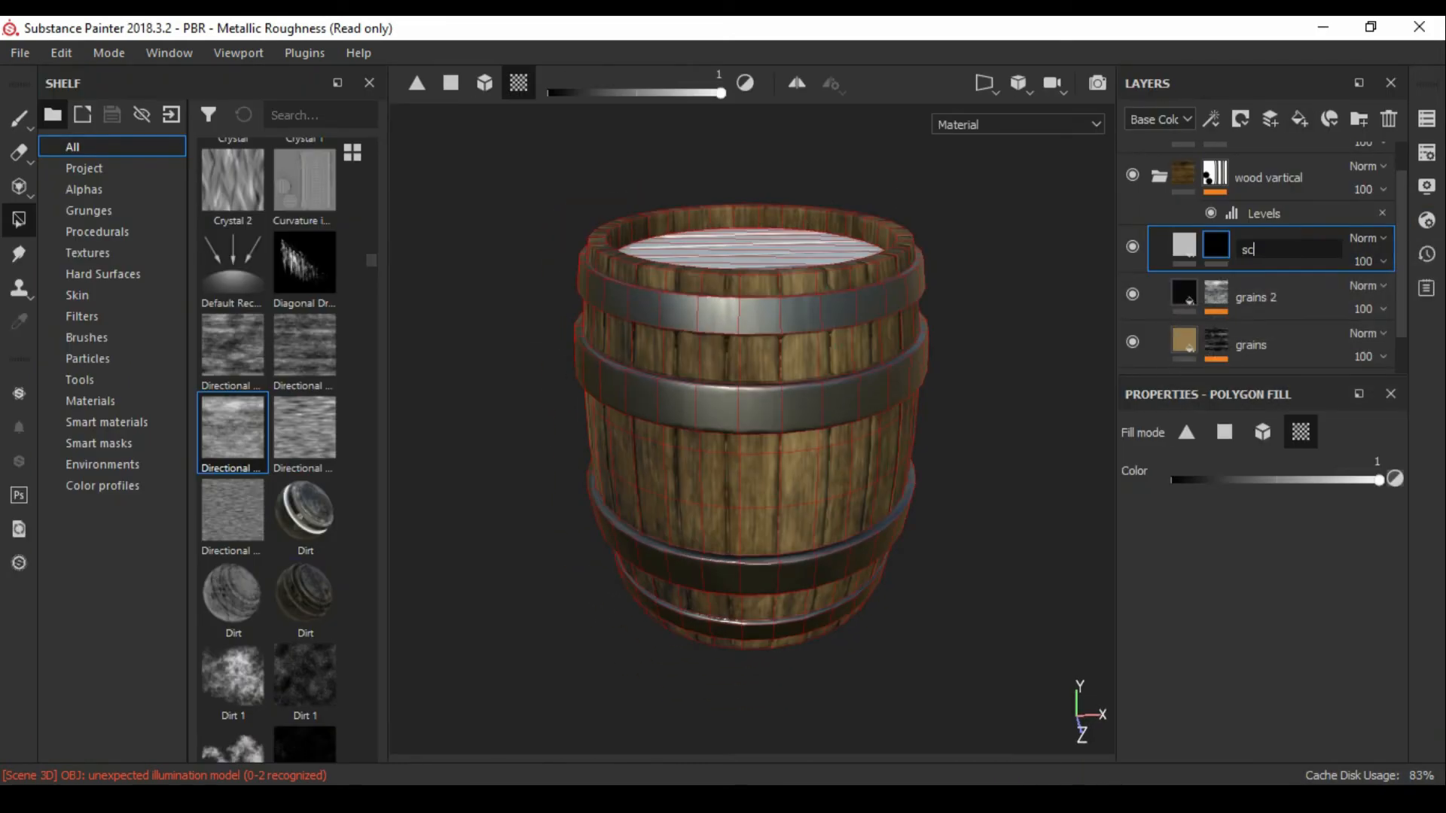
- Name the new black-masked fill layer "scratch" and search the shelf for "scra"
{"action": "type", "text": "ratch"}
{"action": "key", "text": "Return"}
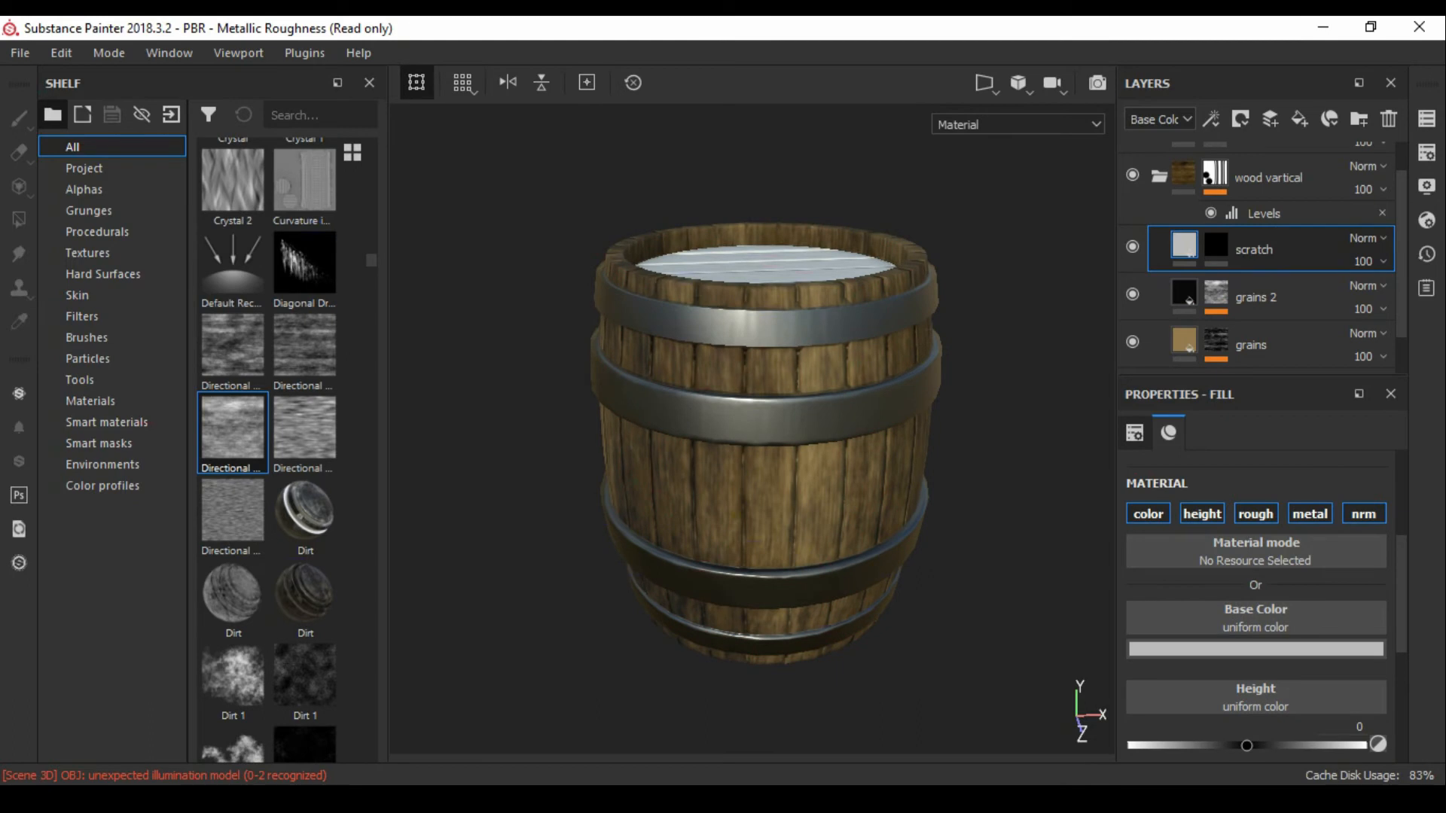
{"action": "type", "text": "scra"}
{"action": "scroll", "coordinate": [268, 452], "scroll_direction": "up", "scroll_amount": 6}
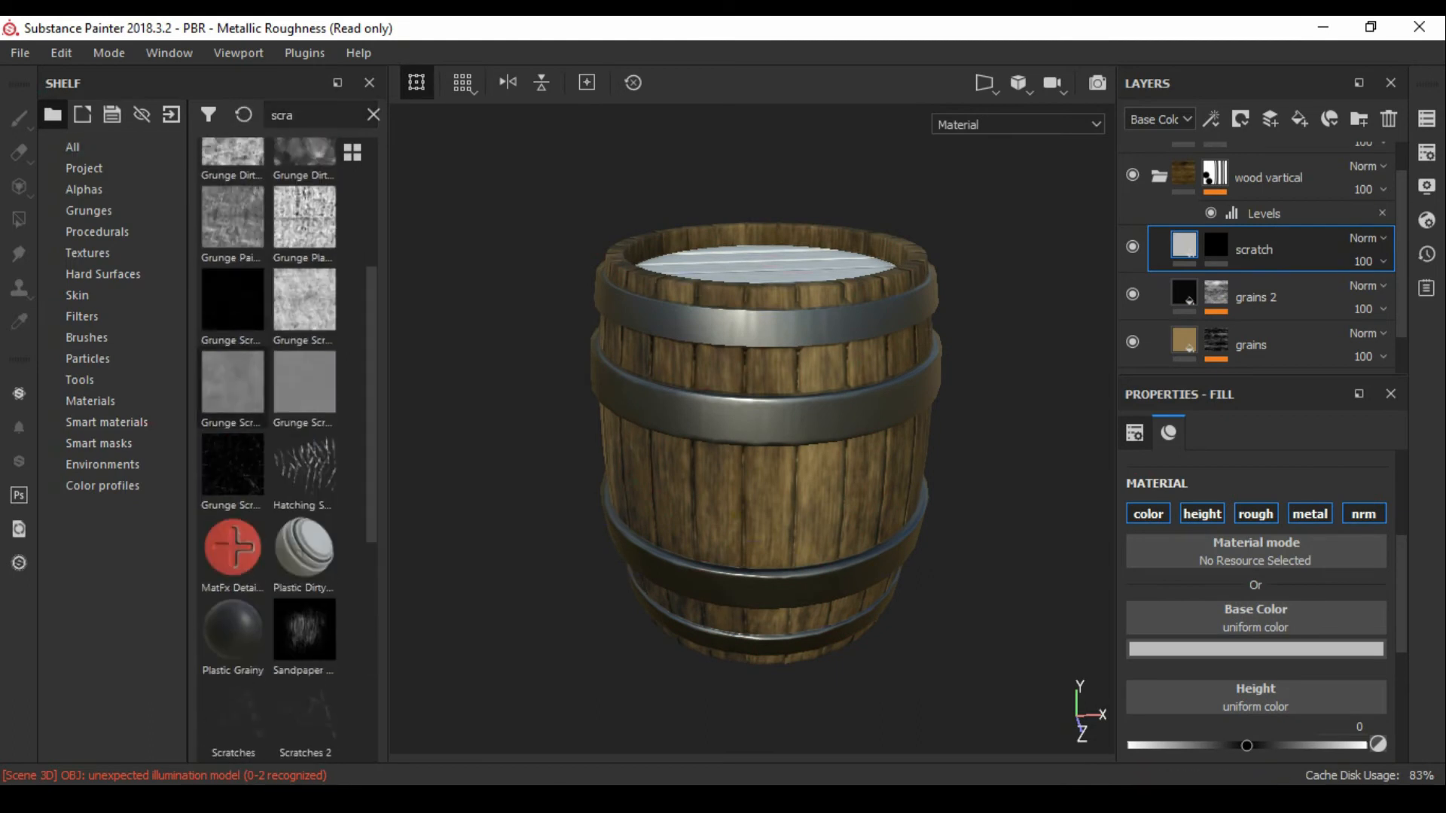
- Add a fill effect using Grunge Paint Scratched to the scratch mask and set the layer's base color to dark brown
{"action": "left_click", "coordinate": [1215, 245]}
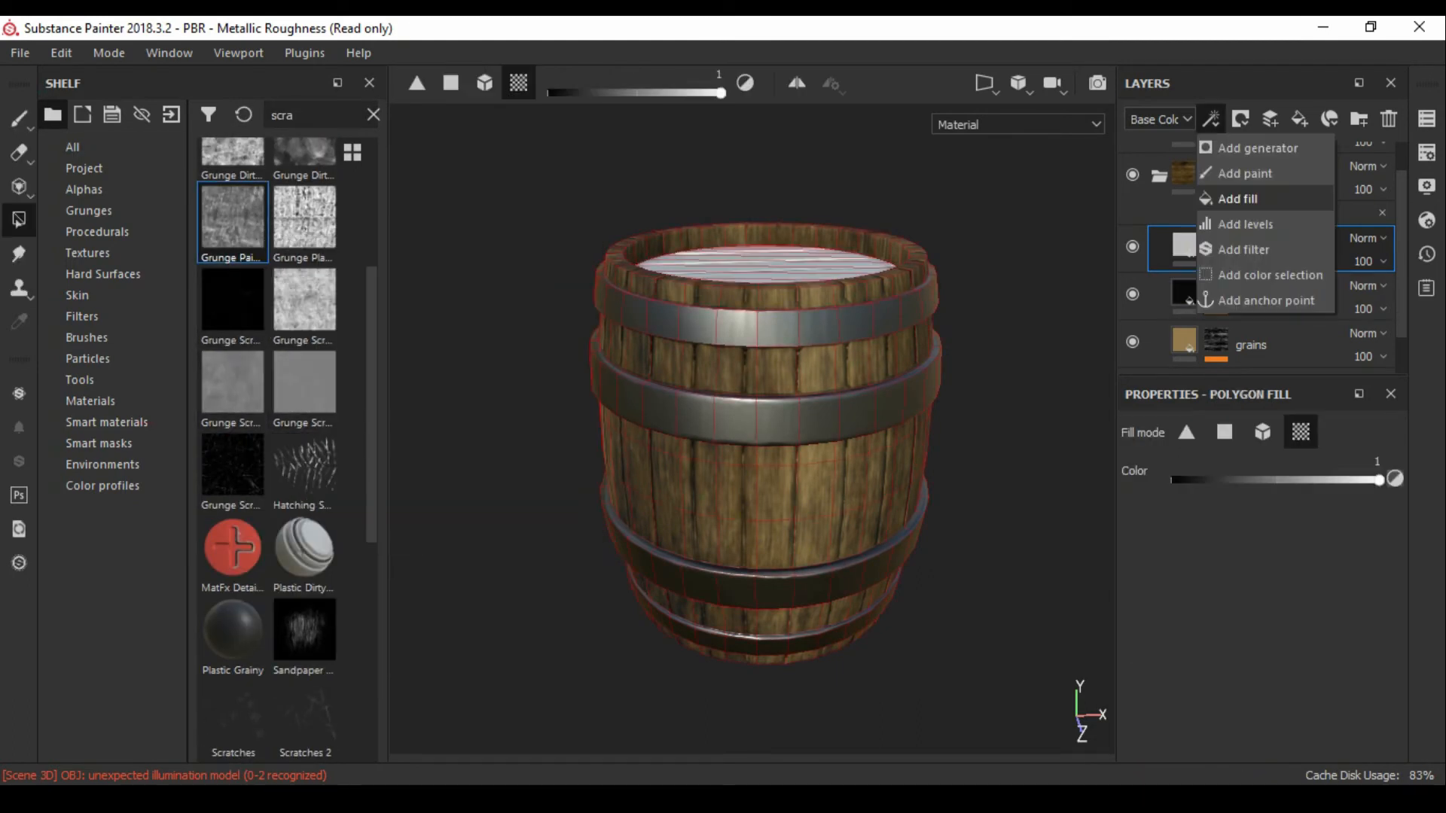
{"action": "left_click", "coordinate": [1239, 198]}
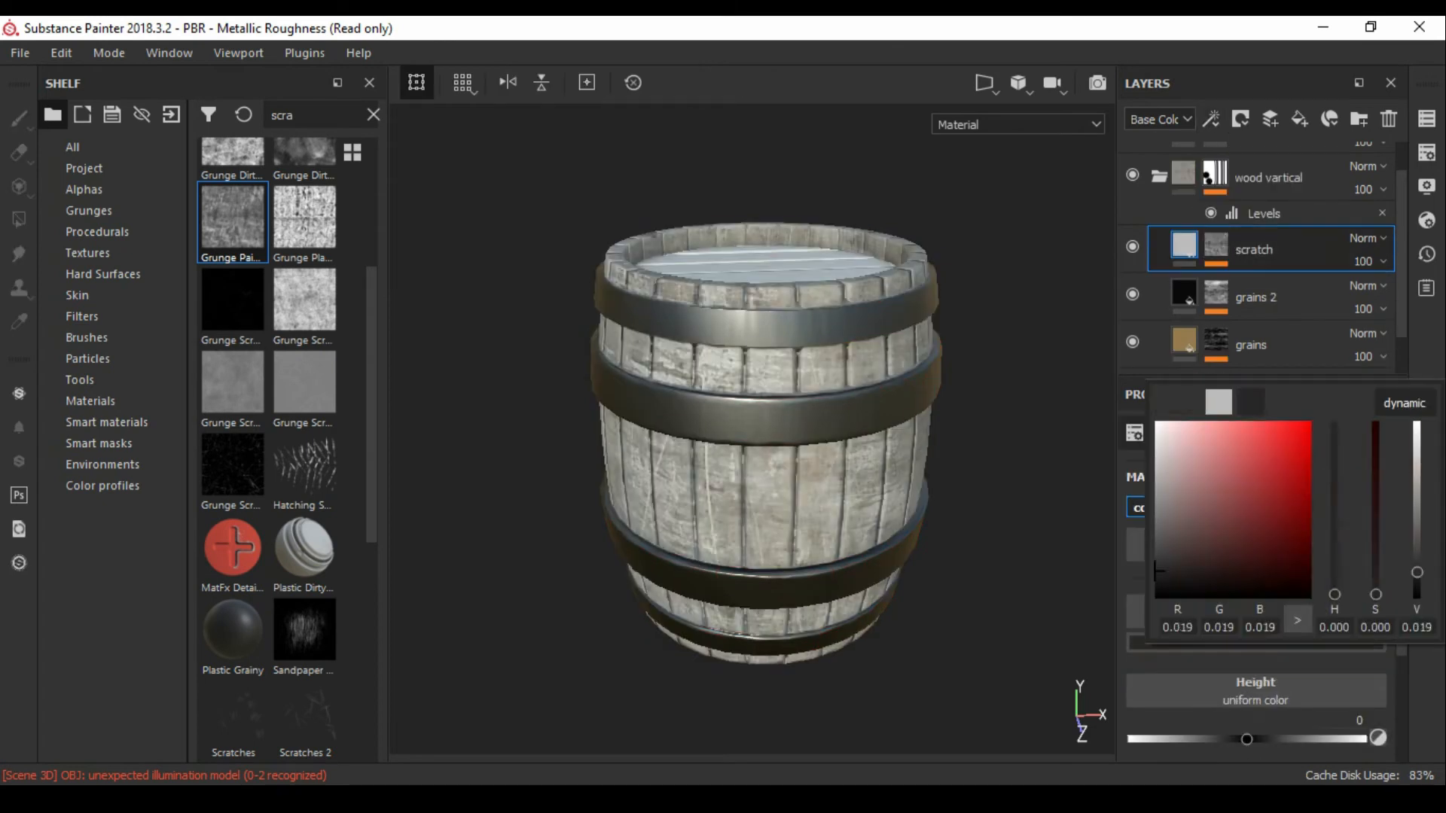
{"action": "left_click", "coordinate": [1251, 402]}
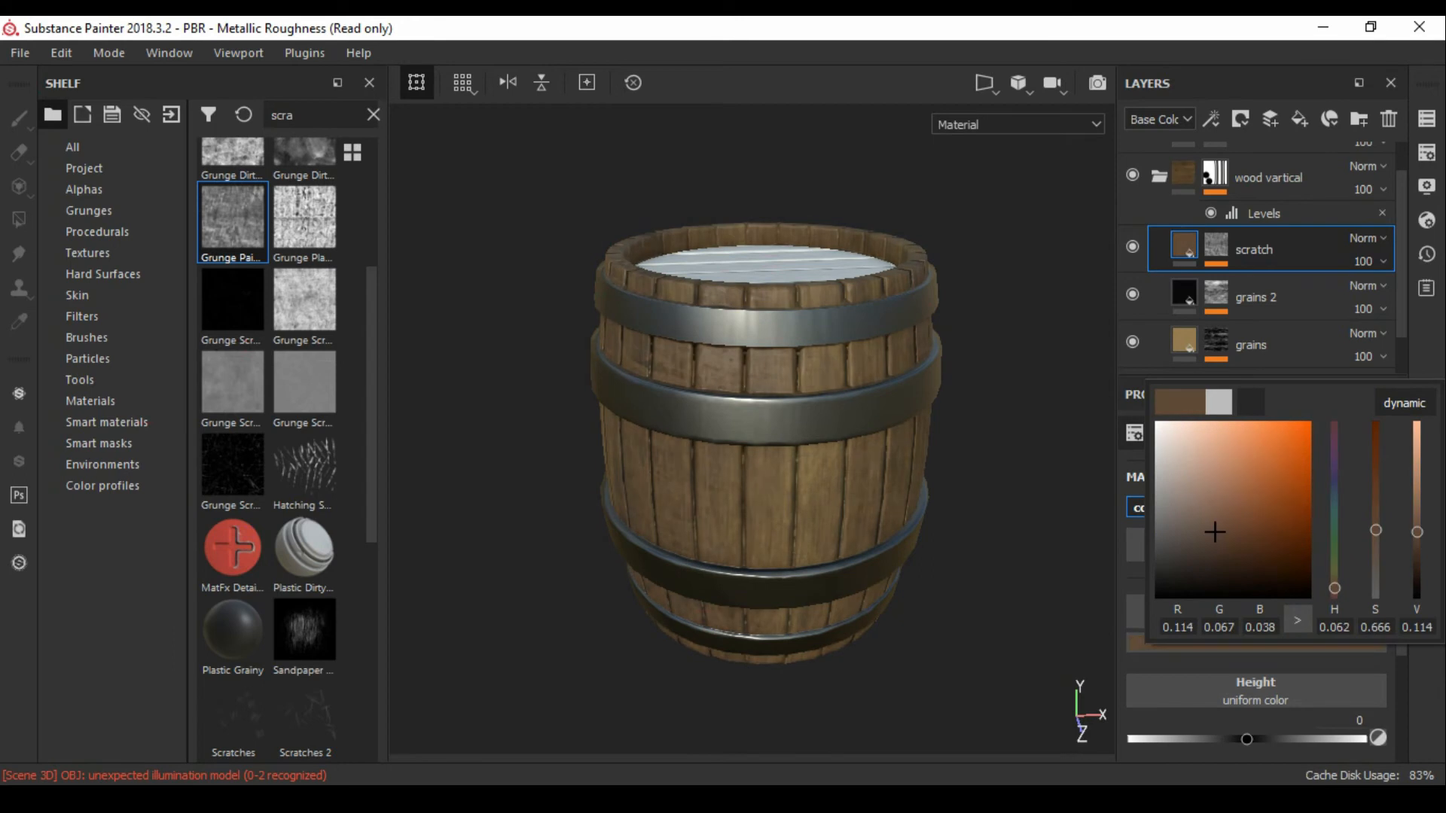
{"action": "left_click", "coordinate": [767, 422]}
{"action": "scroll", "coordinate": [766, 422], "scroll_direction": "up", "scroll_amount": 5}
{"action": "left_click_drag", "start_coordinate": [767, 422], "coordinate": [787, 393], "text": "alt"}
{"action": "scroll", "coordinate": [1256, 602], "scroll_direction": "down", "scroll_amount": 2}
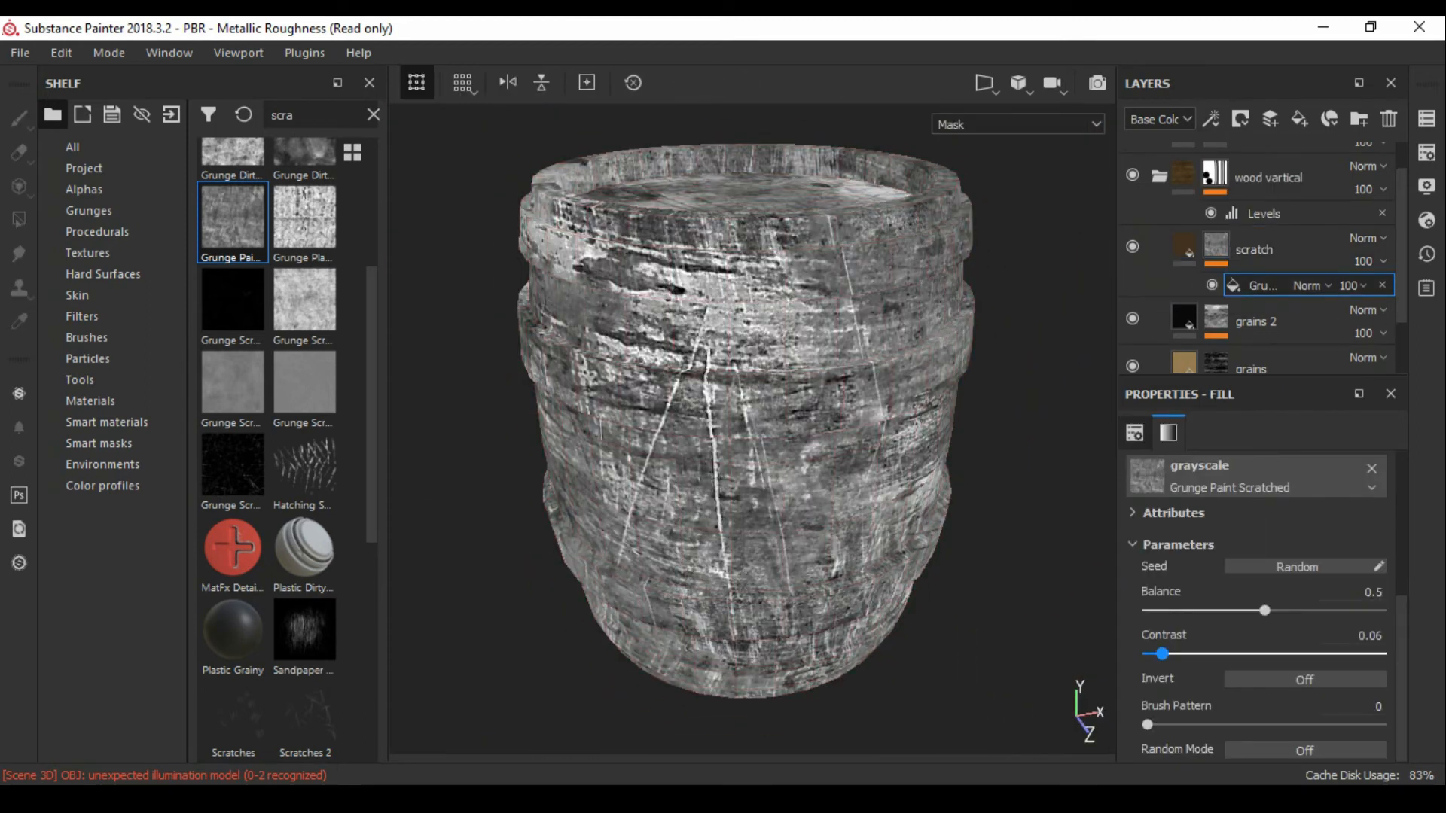
- Set the balance of Grunge Paint Scratched in the scratch mask to 0.37
{"action": "left_click_drag", "start_coordinate": [1265, 611], "coordinate": [1232, 610]}
{"action": "left_click", "coordinate": [1184, 246]}
{"action": "left_click_drag", "start_coordinate": [753, 437], "coordinate": [760, 392], "text": "alt"}
{"action": "middle_click_drag", "start_coordinate": [761, 527], "coordinate": [761, 324], "text": "alt"}
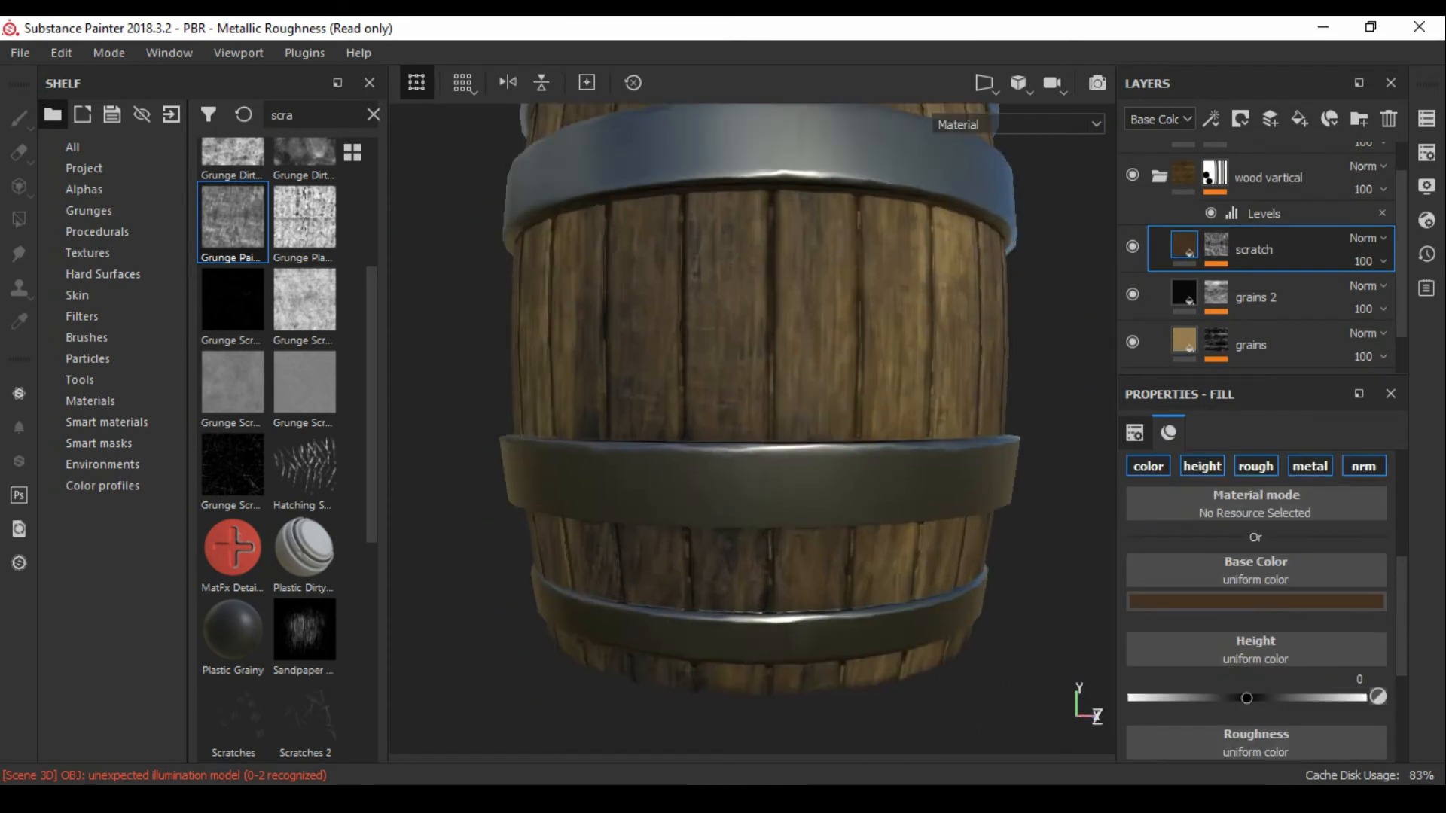
- Change the scratch layer's base color to an olive brown
{"action": "scroll", "coordinate": [753, 422], "scroll_direction": "up", "scroll_amount": 3}
{"action": "left_click", "coordinate": [1255, 602]}
{"action": "left_click_drag", "start_coordinate": [754, 422], "coordinate": [866, 422], "text": "alt"}
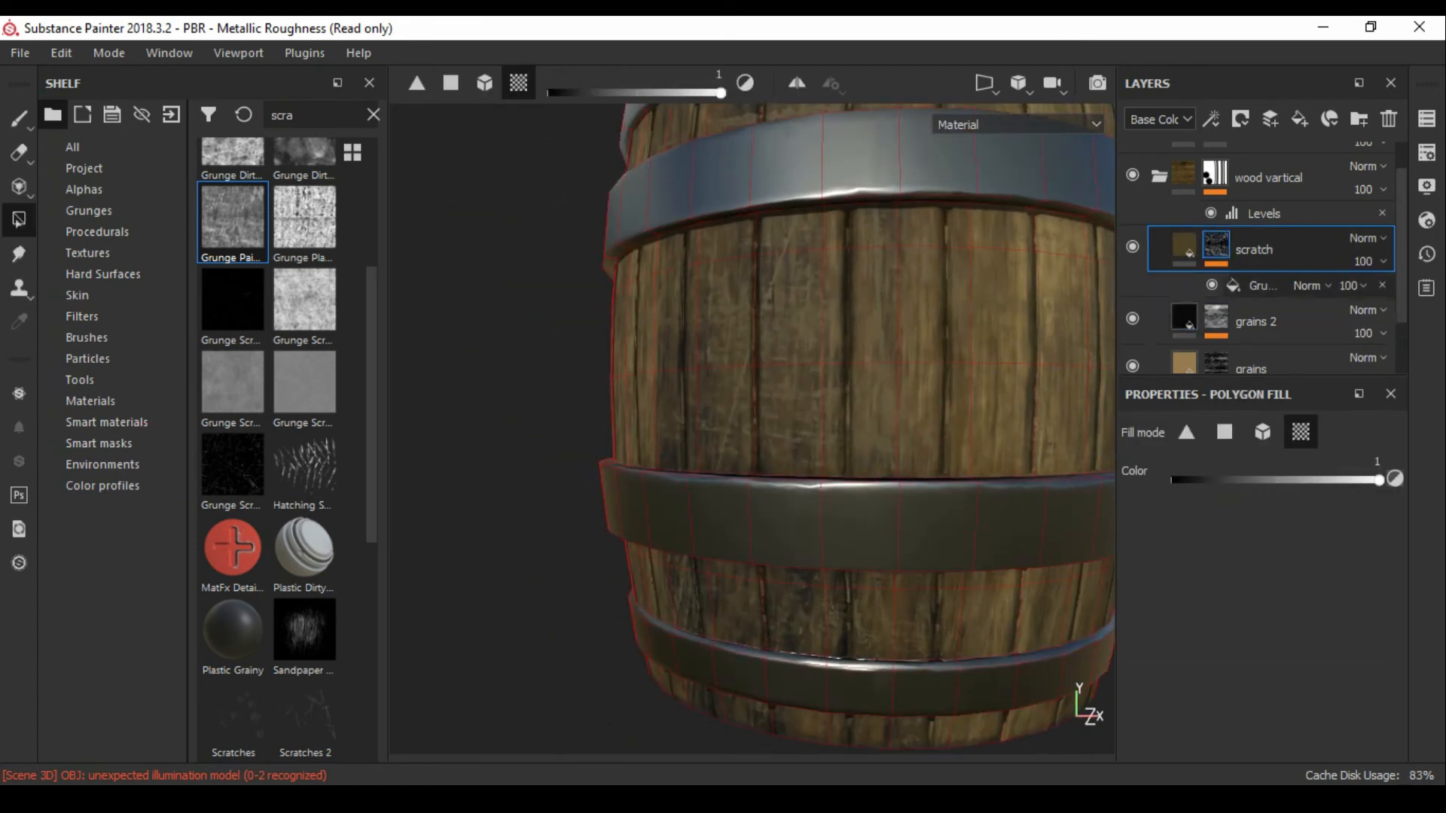
- Add a Levels effect to the scratch mask with an input black of 0.051 and expand the wood vartical folder
{"action": "left_click", "coordinate": [1211, 119]}
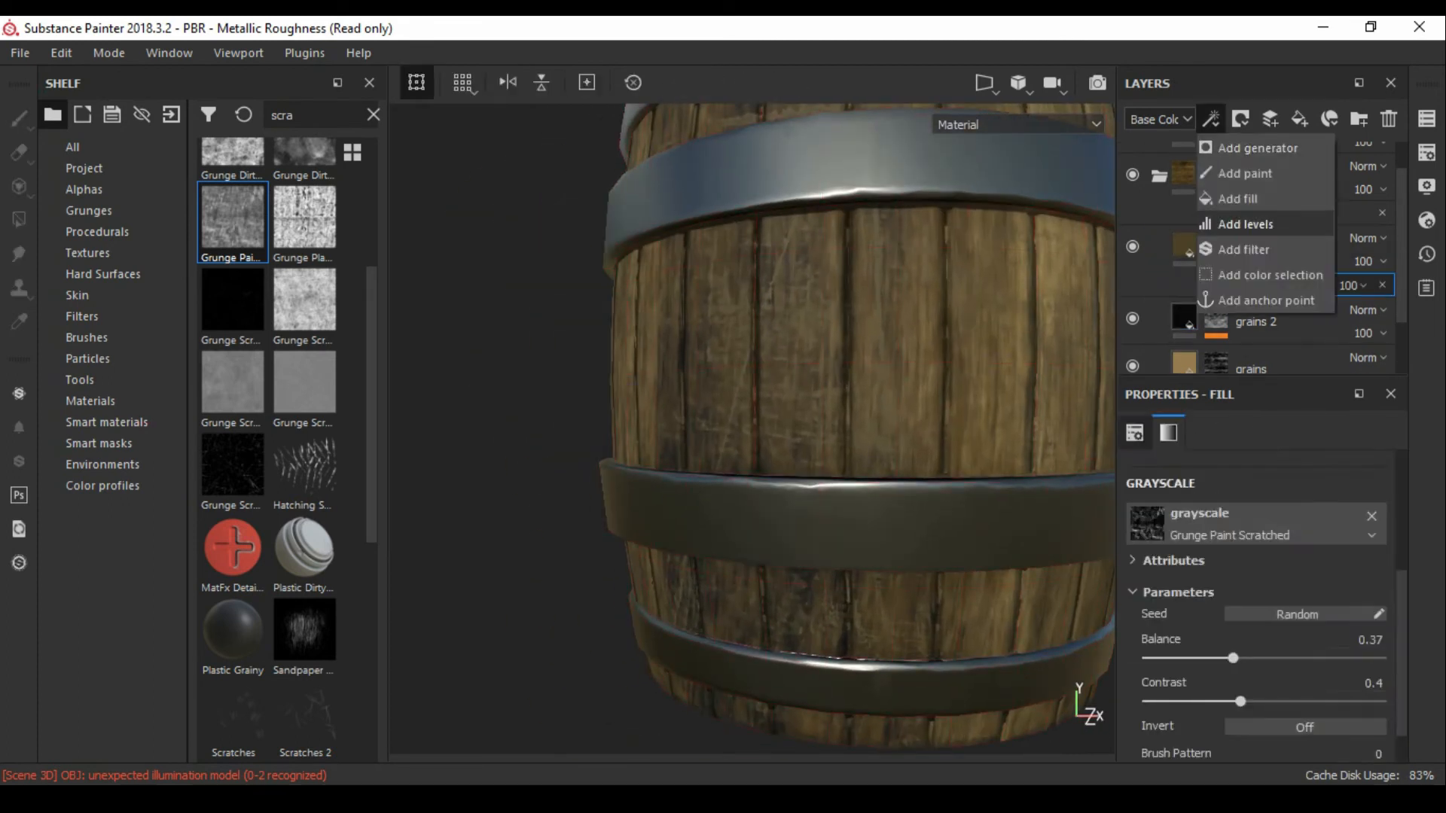
{"action": "left_click", "coordinate": [1250, 193]}
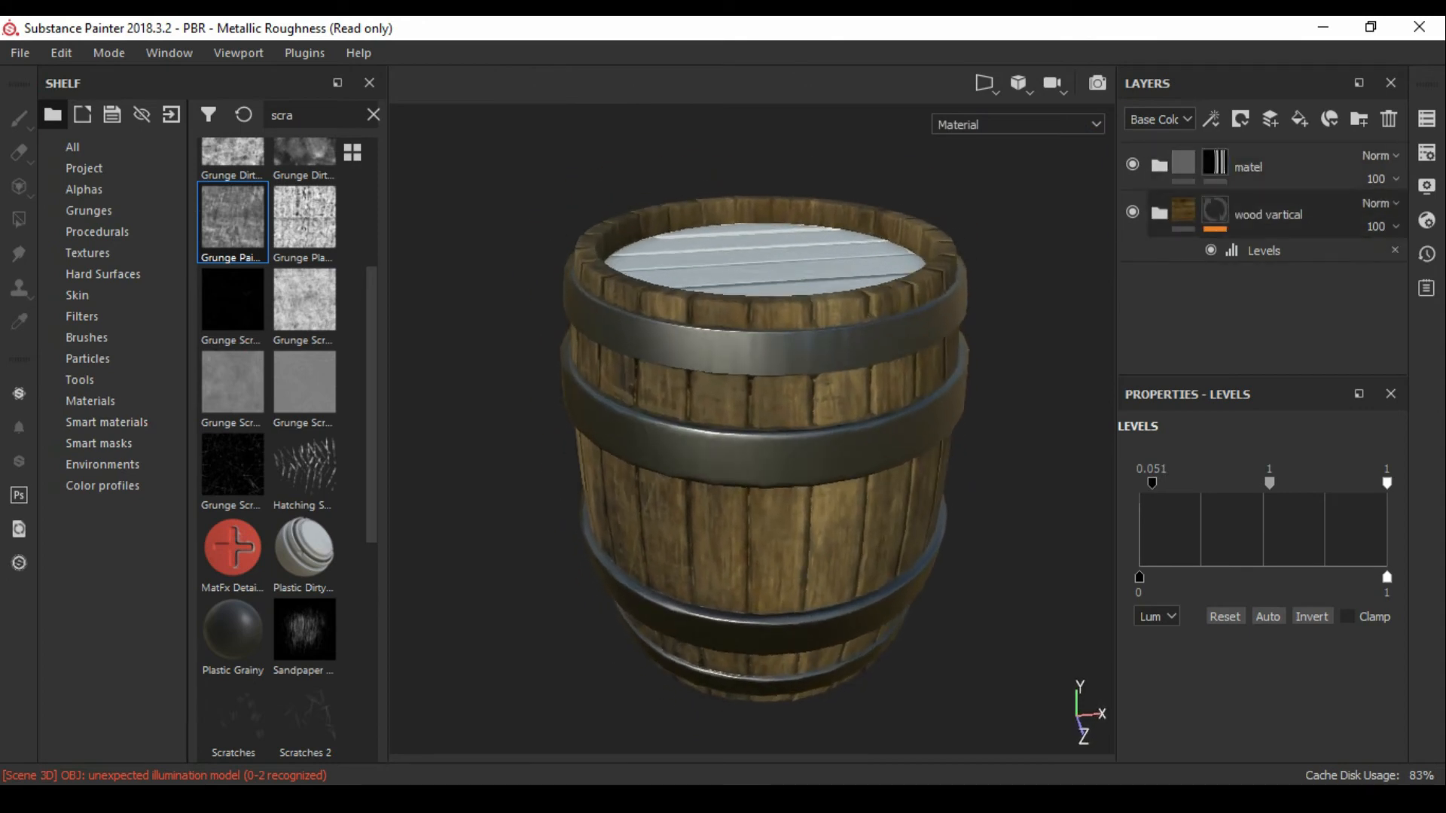
{"action": "left_click", "coordinate": [1159, 214]}
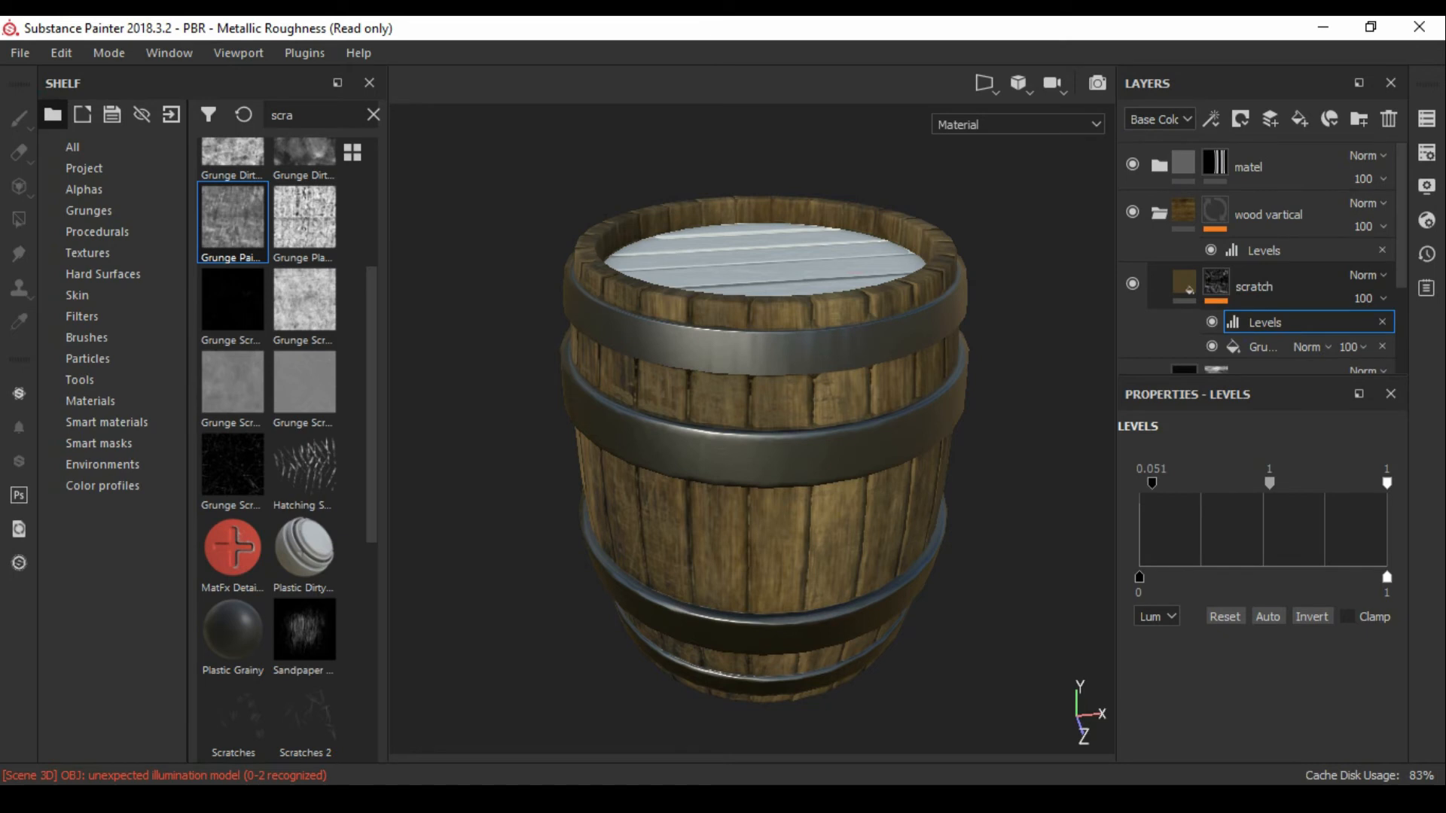
{"action": "mouse_move", "coordinate": [761, 482]}
{"action": "left_mouse_down", "text": "alt"}
{"action": "mouse_move", "coordinate": [761, 376]}
{"action": "mouse_move", "coordinate": [780, 403]}
{"action": "mouse_move", "coordinate": [764, 482]}
{"action": "left_mouse_up", "text": "alt"}
{"action": "key", "text": "F10"}
{"action": "key", "text": "F9"}
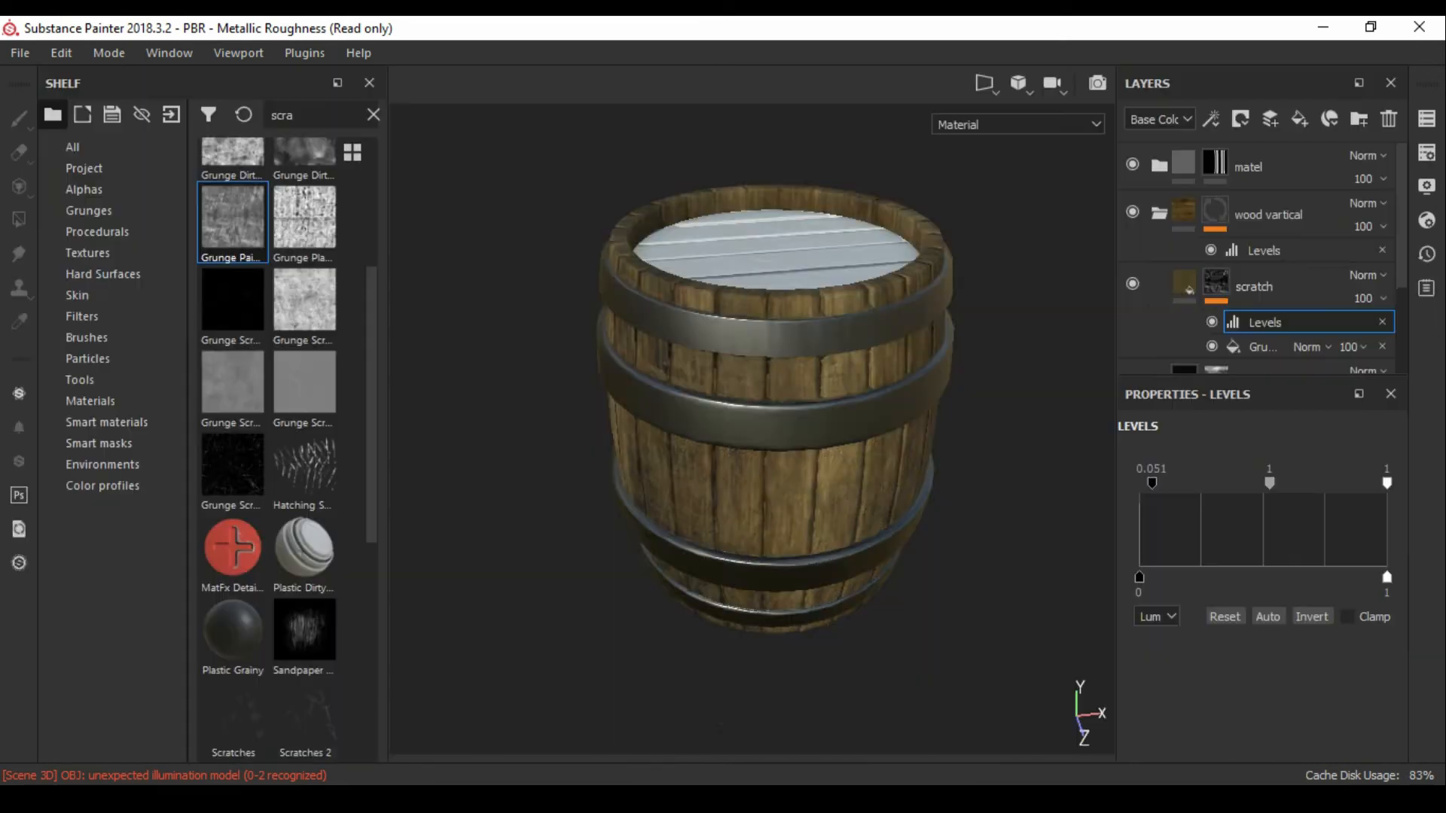
- Inspect the scratch, grains 2 and grains masks and raise the input black of the grains mask's Levels effect
{"action": "left_click", "coordinate": [1215, 284], "text": "alt"}
{"action": "scroll", "coordinate": [1217, 279], "scroll_direction": "down", "scroll_amount": 3}
{"action": "left_click", "coordinate": [1217, 245], "text": "alt"}
{"action": "left_click", "coordinate": [1217, 316], "text": "alt"}
{"action": "left_click", "coordinate": [1273, 357]}
{"action": "left_click_drag", "start_coordinate": [1152, 484], "coordinate": [1161, 483]}
{"action": "scroll", "coordinate": [1280, 316], "scroll_direction": "down", "scroll_amount": 3}
{"action": "left_click", "coordinate": [1185, 245]}
{"action": "left_click_drag", "start_coordinate": [761, 482], "coordinate": [776, 444], "text": "alt"}
{"action": "left_click", "coordinate": [1426, 153]}
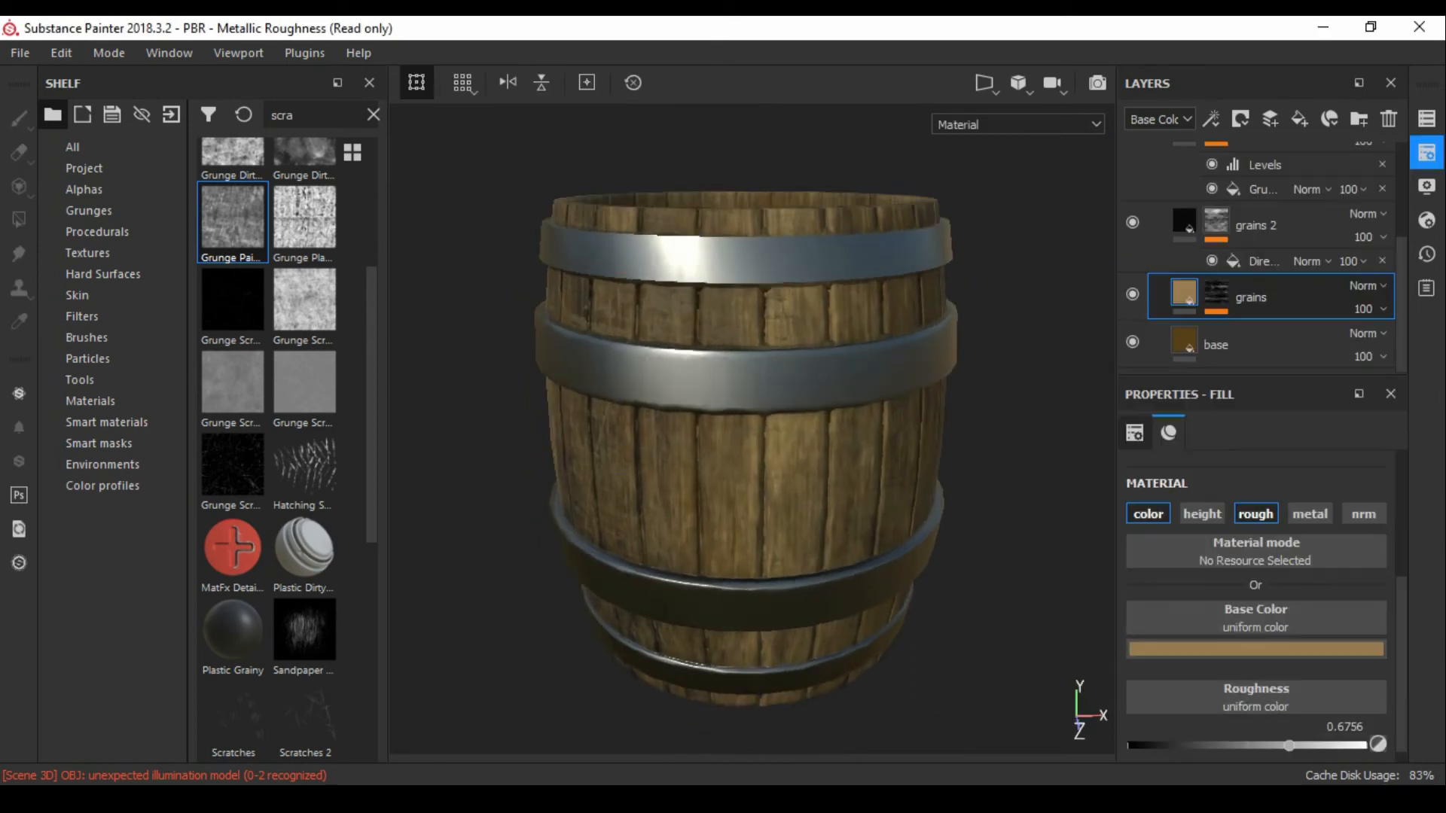
- Collapse the wood vartical folder, expand the matel folder and slightly raise its base layer's roughness
{"action": "left_click_drag", "start_coordinate": [761, 376], "coordinate": [768, 467], "text": "alt"}
{"action": "scroll", "coordinate": [1273, 301], "scroll_direction": "up", "scroll_amount": 5}
{"action": "left_click", "coordinate": [1160, 207]}
{"action": "left_click", "coordinate": [1160, 160]}
{"action": "left_click", "coordinate": [1184, 211]}
{"action": "left_click_drag", "start_coordinate": [1402, 595], "coordinate": [1402, 641]}
{"action": "scroll", "coordinate": [1255, 602], "scroll_direction": "down", "scroll_amount": 3}
{"action": "left_click_drag", "start_coordinate": [761, 452], "coordinate": [761, 411], "text": "alt"}
{"action": "left_click_drag", "start_coordinate": [1199, 592], "coordinate": [1205, 593]}
{"action": "left_click_drag", "start_coordinate": [760, 452], "coordinate": [761, 508], "text": "alt"}
- Add a black-masked fill layer named "rough" above the base layer in the matel folder
{"action": "left_click", "coordinate": [1300, 118]}
{"action": "key", "text": "Return"}
{"action": "left_click", "coordinate": [1185, 211]}
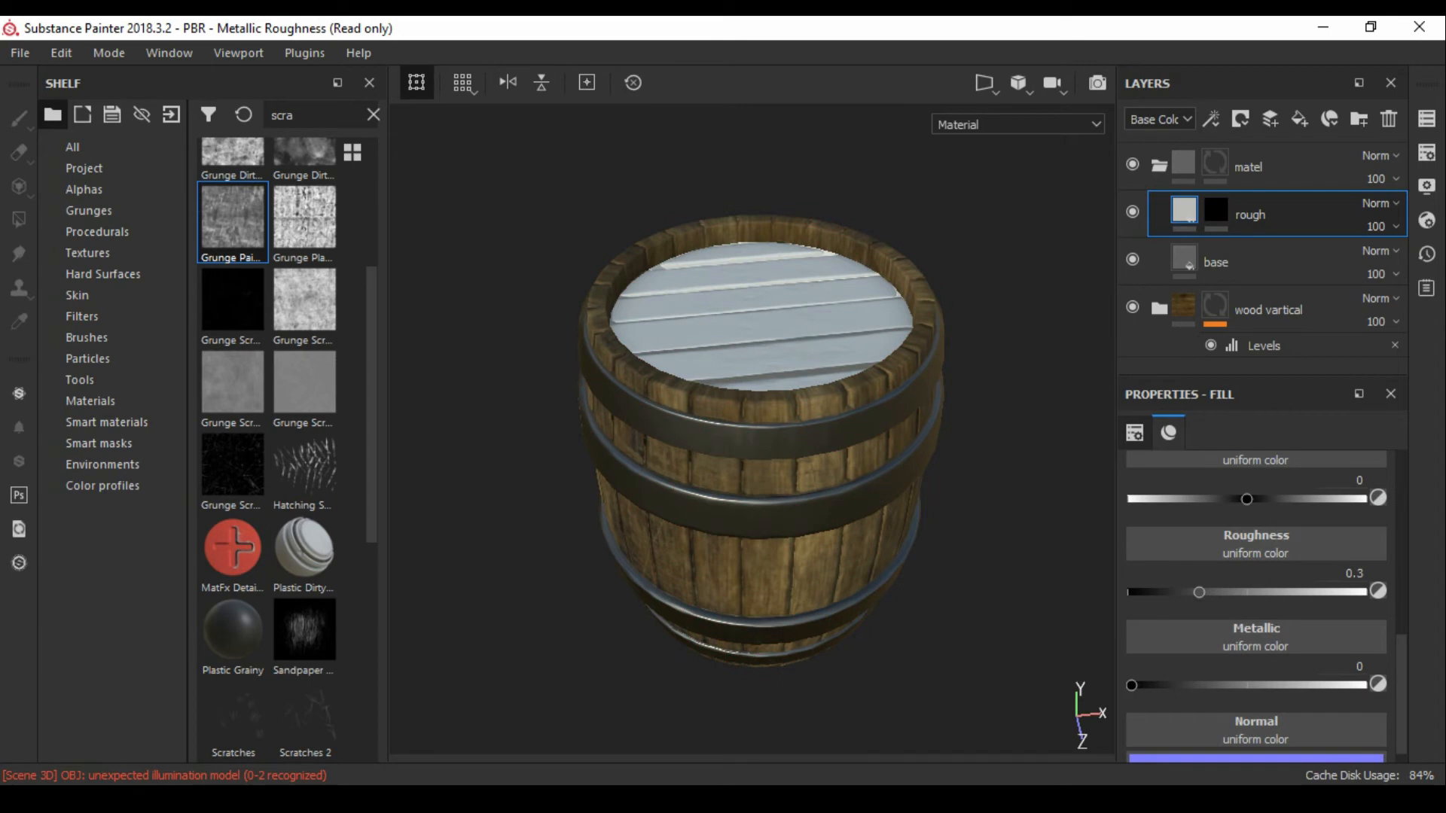
- Add a fill to the rough layer's mask and load a blotchy grunge texture into it
{"action": "left_click_drag", "start_coordinate": [761, 490], "coordinate": [753, 433], "text": "alt"}
{"action": "left_click", "coordinate": [1215, 211]}
{"action": "left_click", "coordinate": [1211, 119]}
{"action": "left_click", "coordinate": [1240, 197]}
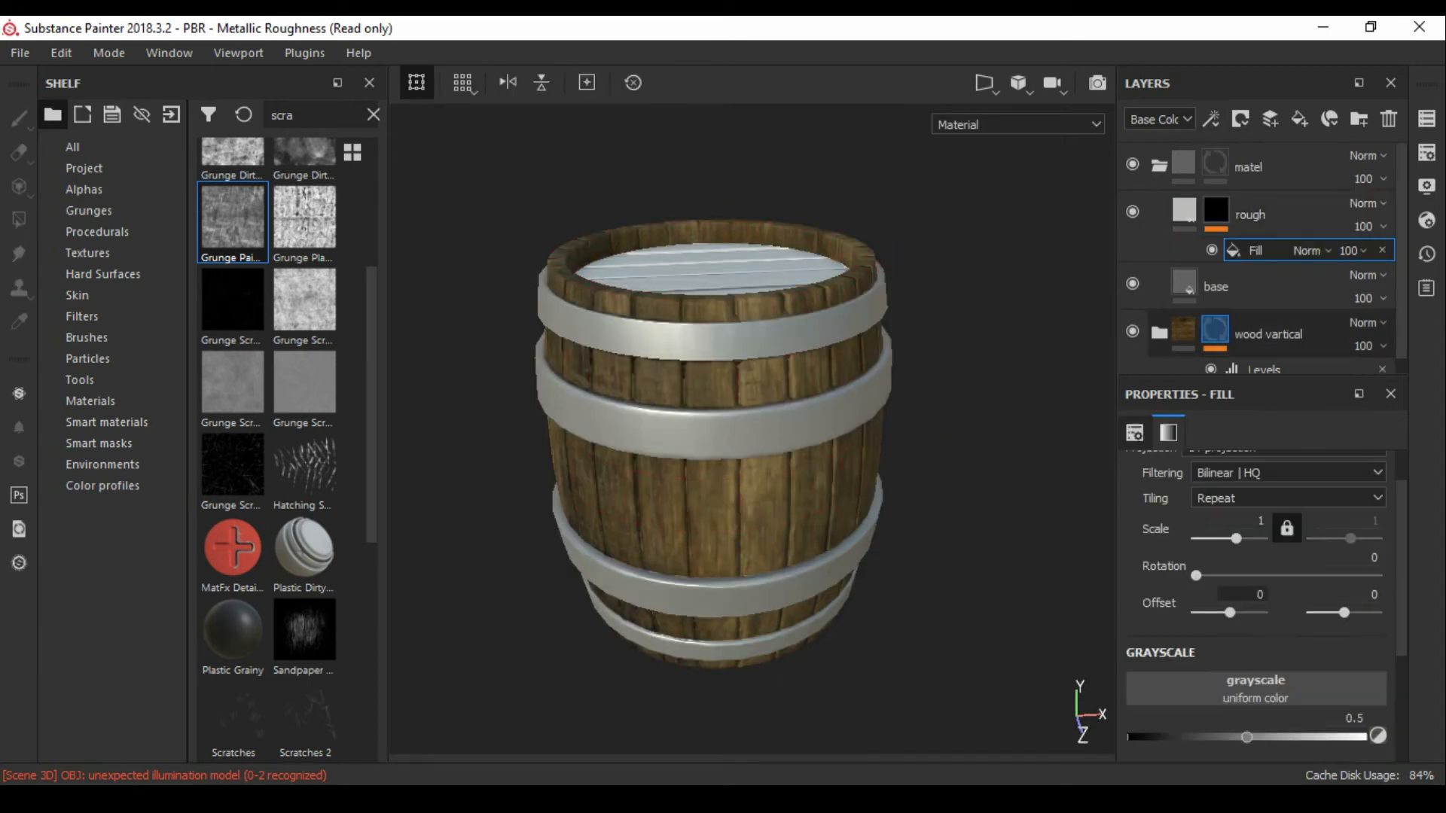
{"action": "scroll", "coordinate": [267, 376], "scroll_direction": "up", "scroll_amount": 2}
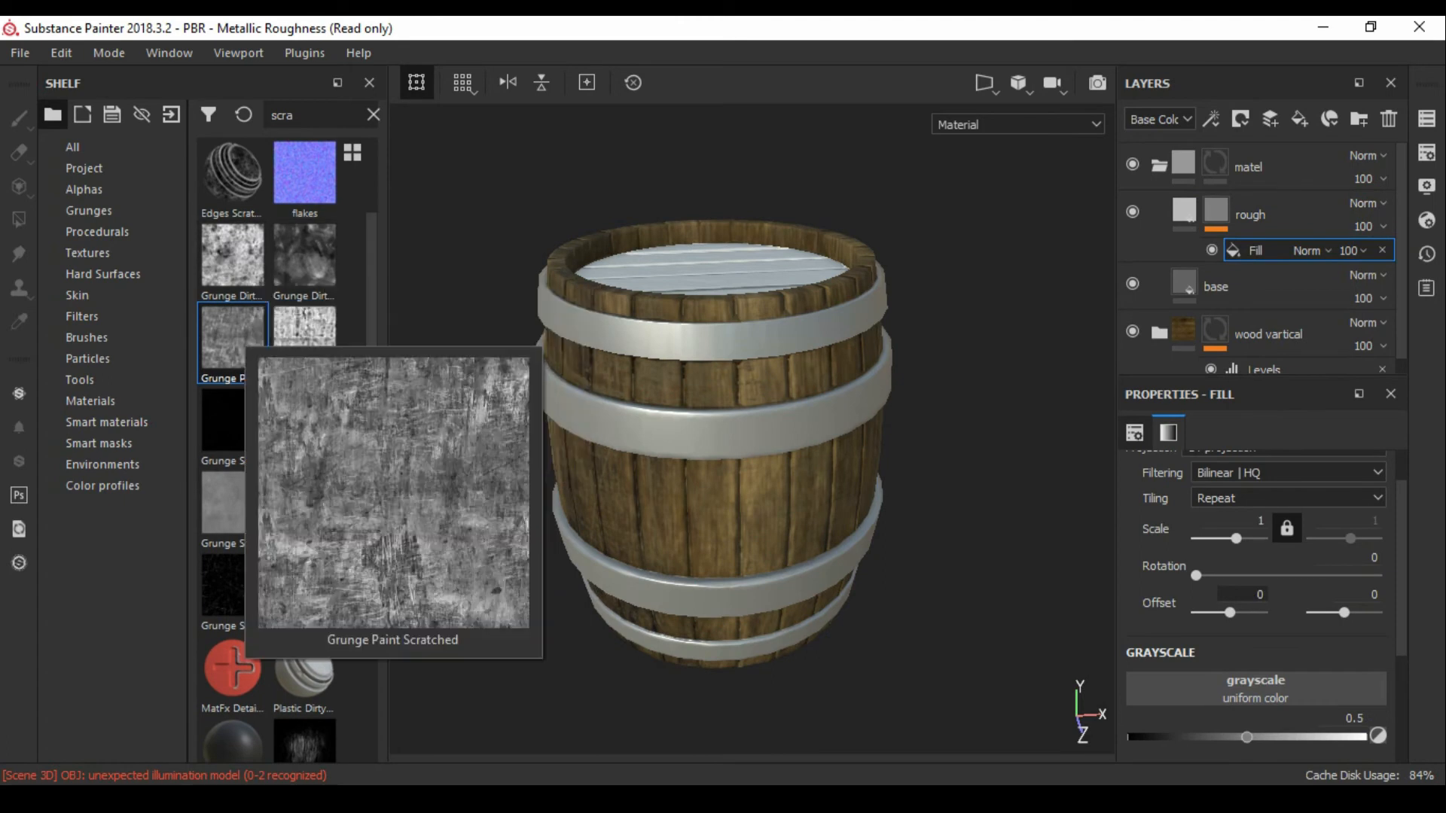
{"action": "left_click", "coordinate": [373, 115]}
{"action": "left_click", "coordinate": [316, 115]}
{"action": "type", "text": "grunge"}
{"action": "scroll", "coordinate": [267, 377], "scroll_direction": "down", "scroll_amount": 2}
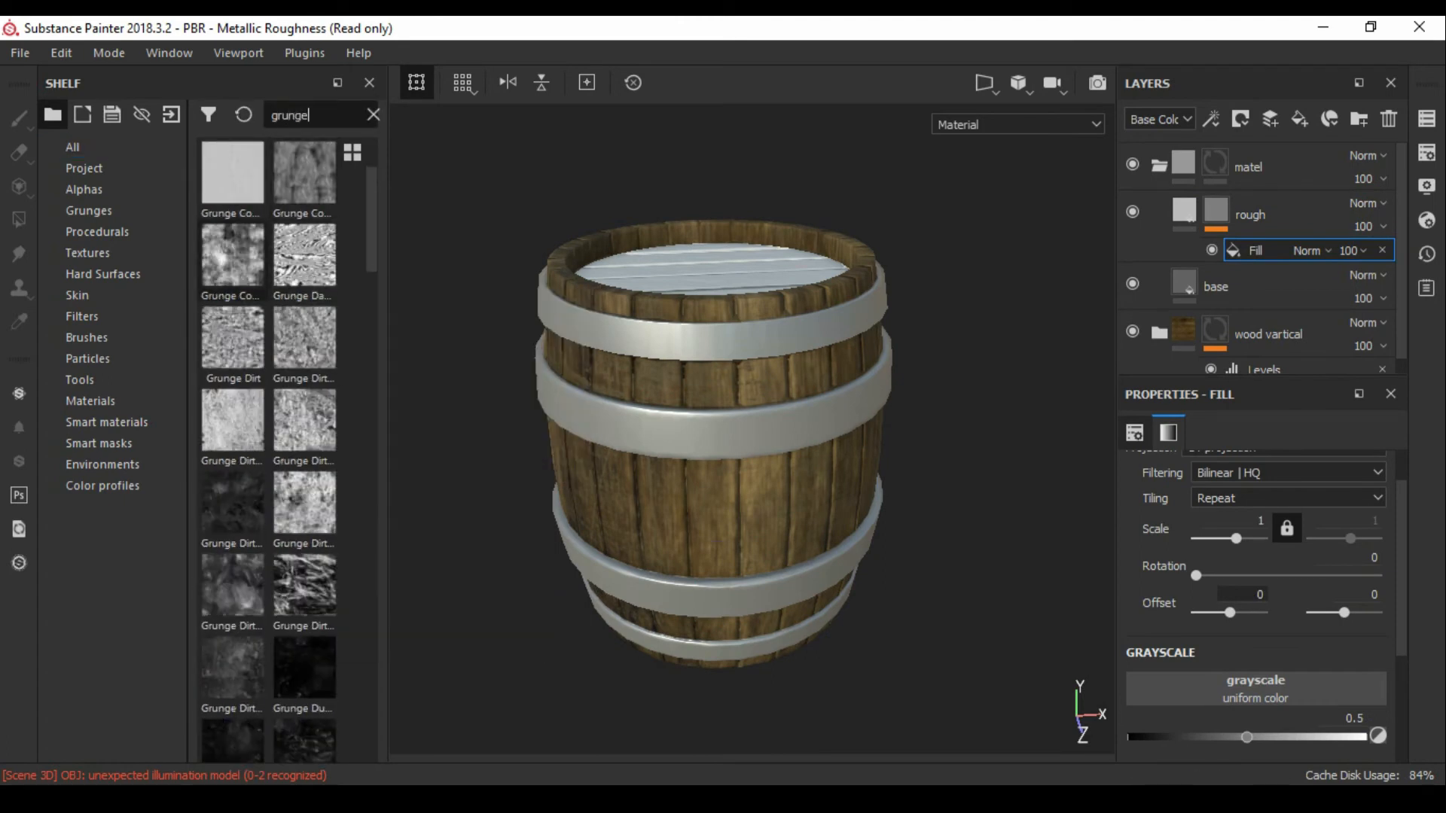
{"action": "left_click_drag", "start_coordinate": [761, 475], "coordinate": [758, 450], "text": "alt"}
- Limit the rough layer to its height and roughness channels and raise its roughness to about 0.66
{"action": "left_click", "coordinate": [1184, 210]}
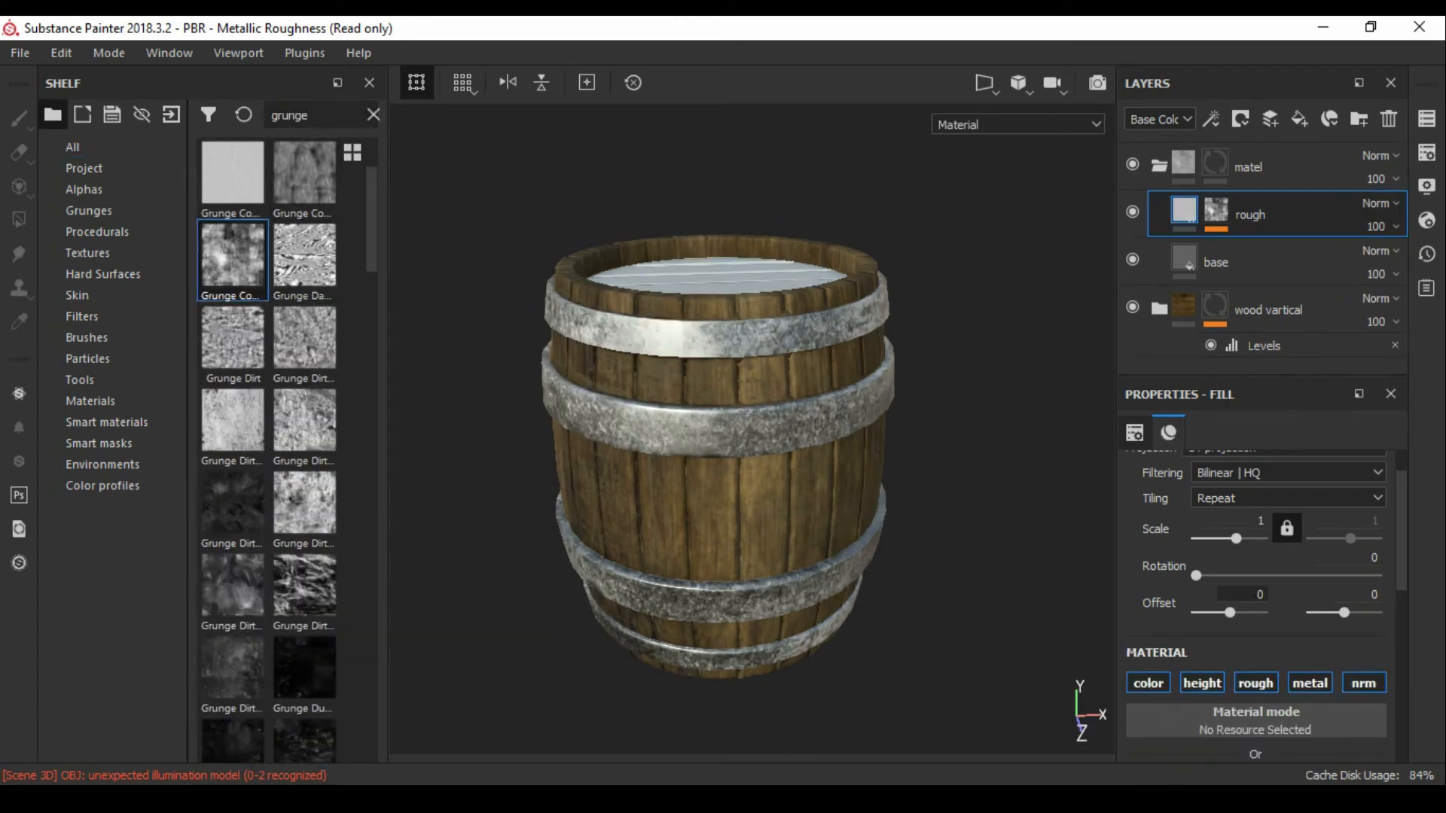
{"action": "scroll", "coordinate": [1254, 572], "scroll_direction": "up", "scroll_amount": 1}
{"action": "left_click", "coordinate": [1149, 733]}
{"action": "left_click", "coordinate": [1311, 733]}
{"action": "left_click", "coordinate": [1364, 733]}
{"action": "scroll", "coordinate": [1318, 670], "scroll_direction": "down", "scroll_amount": 3}
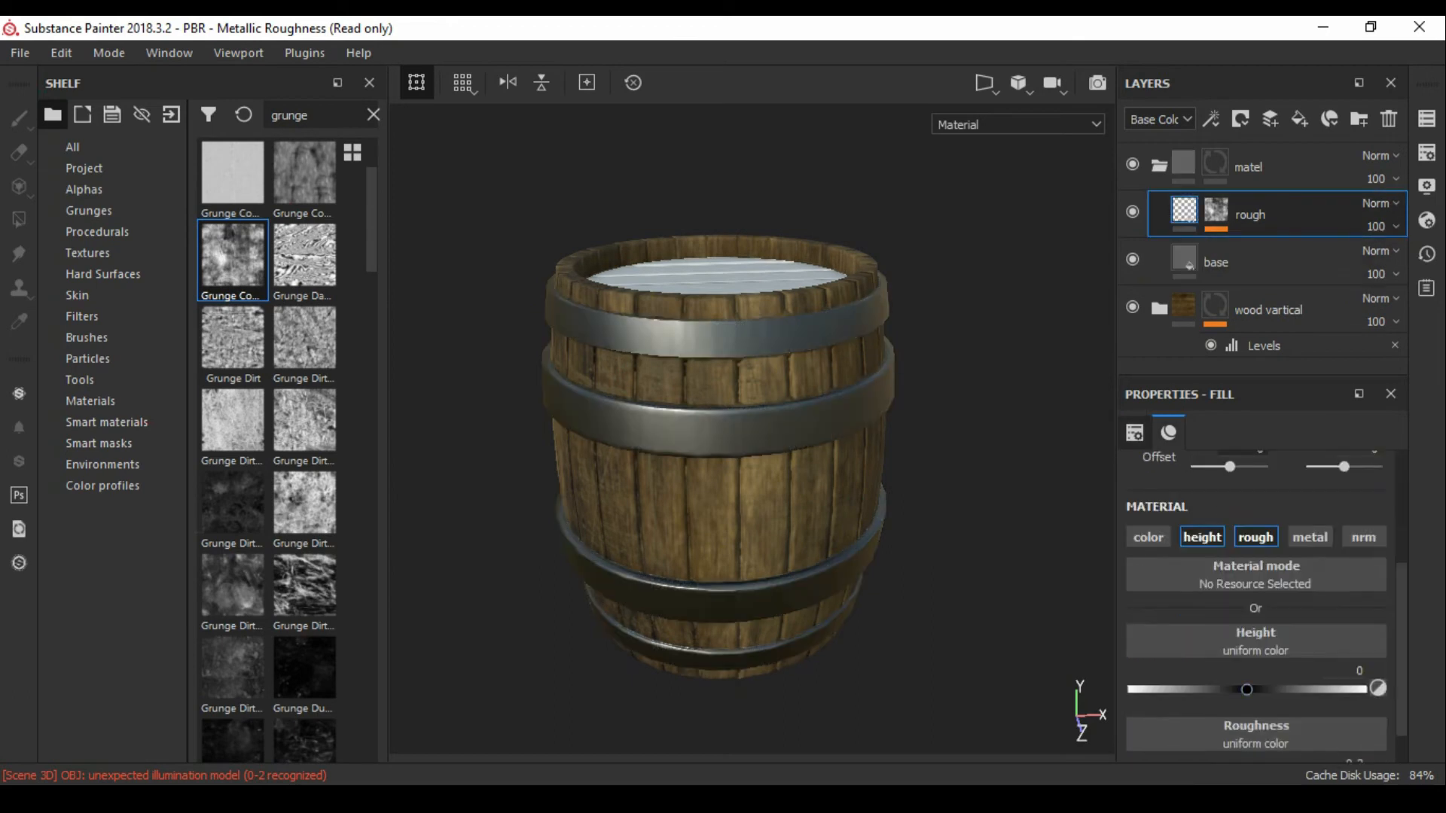
{"action": "scroll", "coordinate": [1256, 603], "scroll_direction": "down", "scroll_amount": 1}
{"action": "mouse_move", "coordinate": [760, 475]}
{"action": "left_mouse_down", "text": "alt"}
{"action": "mouse_move", "coordinate": [783, 422]}
{"action": "mouse_move", "coordinate": [761, 400]}
{"action": "mouse_move", "coordinate": [757, 486]}
{"action": "left_mouse_up", "text": "alt"}
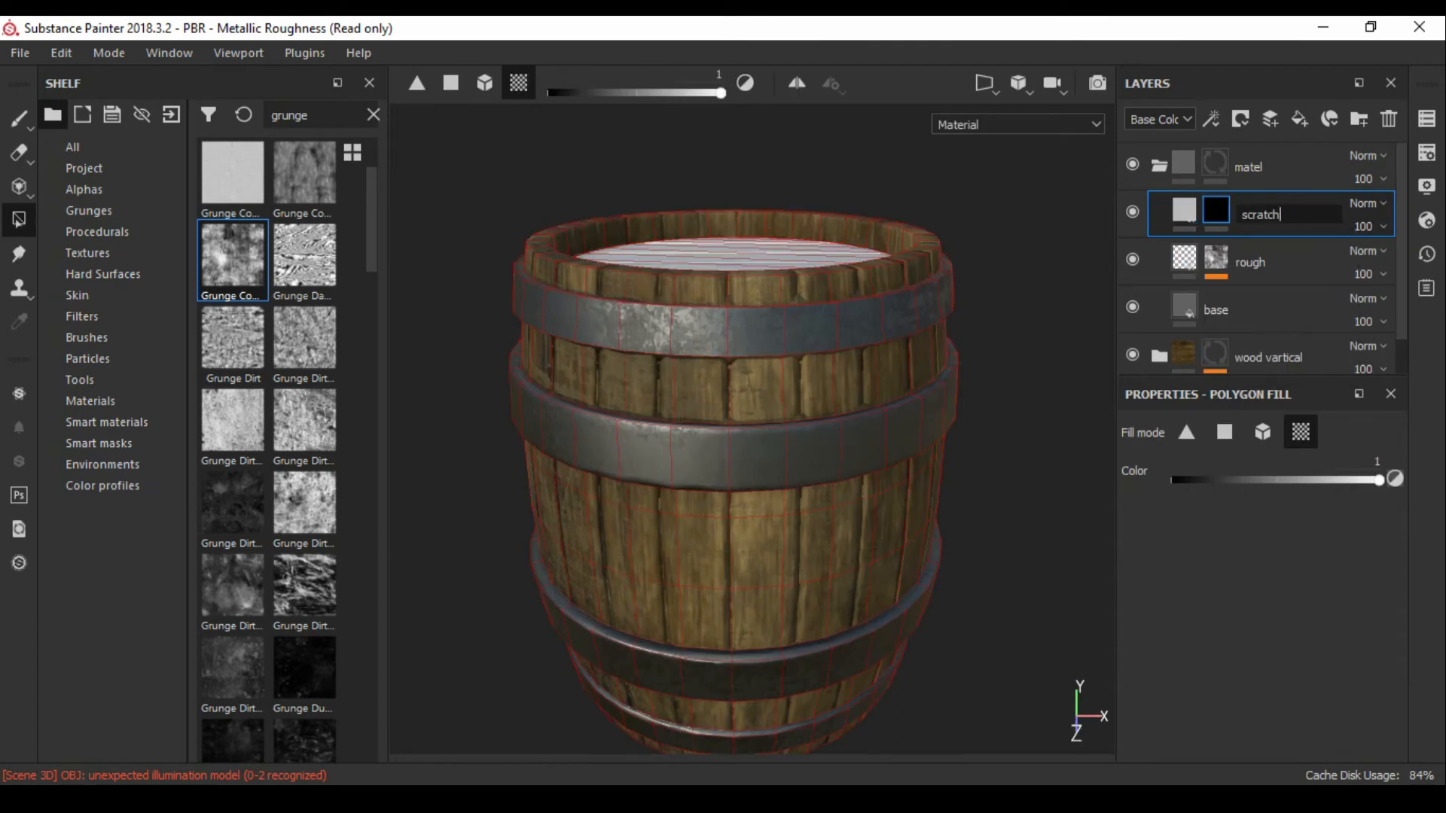
- Name the new black-masked fill layer above the rough layer "scratch"
{"action": "left_click", "coordinate": [1184, 210]}
{"action": "left_click_drag", "start_coordinate": [753, 444], "coordinate": [763, 482], "text": "alt"}
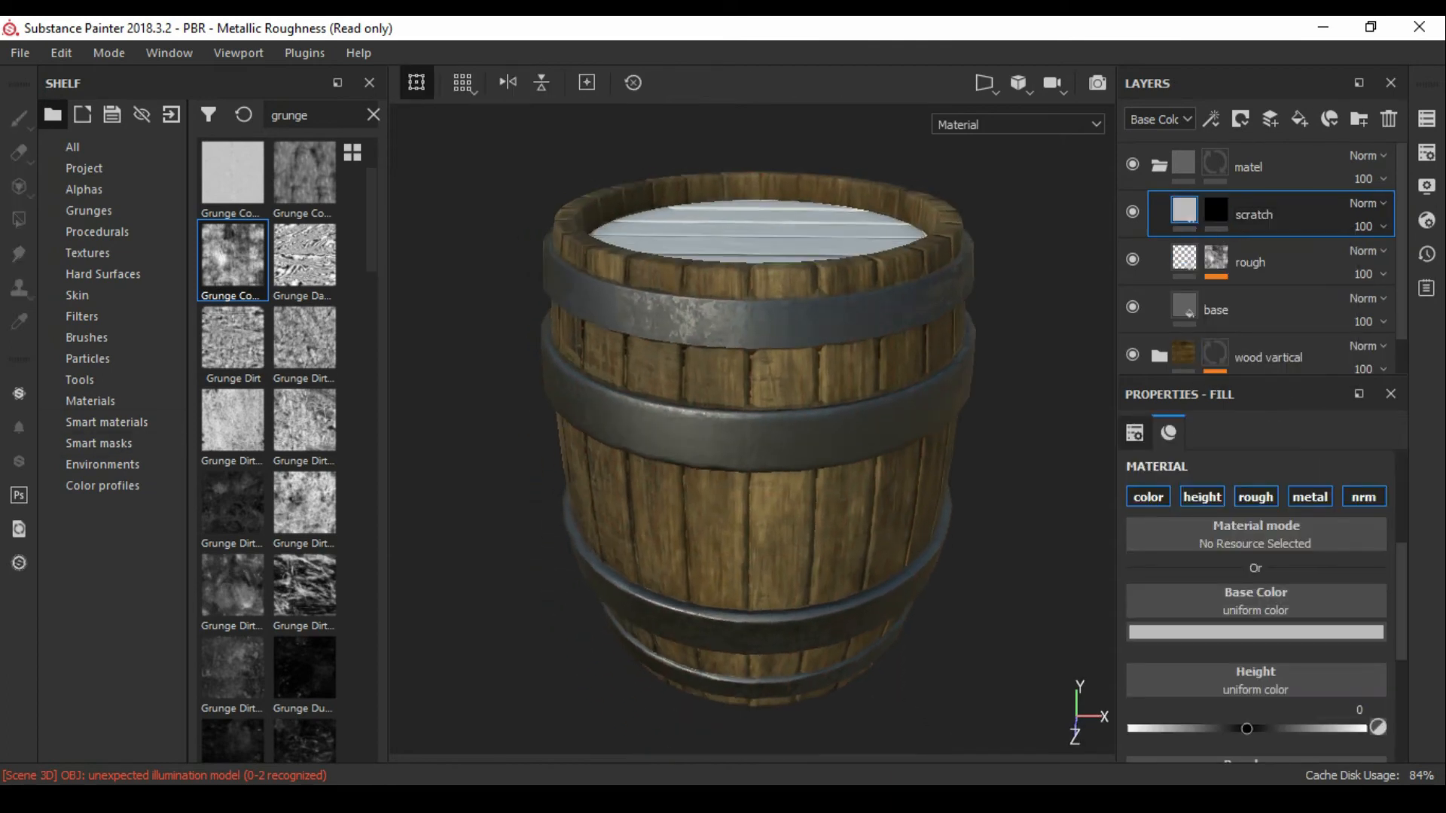
- Try a scratched texture as a fill in the scratch layer's mask, and remove the fill
{"action": "left_click", "coordinate": [373, 114]}
{"action": "left_click", "coordinate": [1216, 210]}
{"action": "left_click", "coordinate": [1210, 119]}
{"action": "left_click", "coordinate": [1239, 184]}
{"action": "scroll", "coordinate": [1243, 553], "scroll_direction": "down", "scroll_amount": 1}
{"action": "left_click", "coordinate": [318, 116]}
{"action": "type", "text": "scrat"}
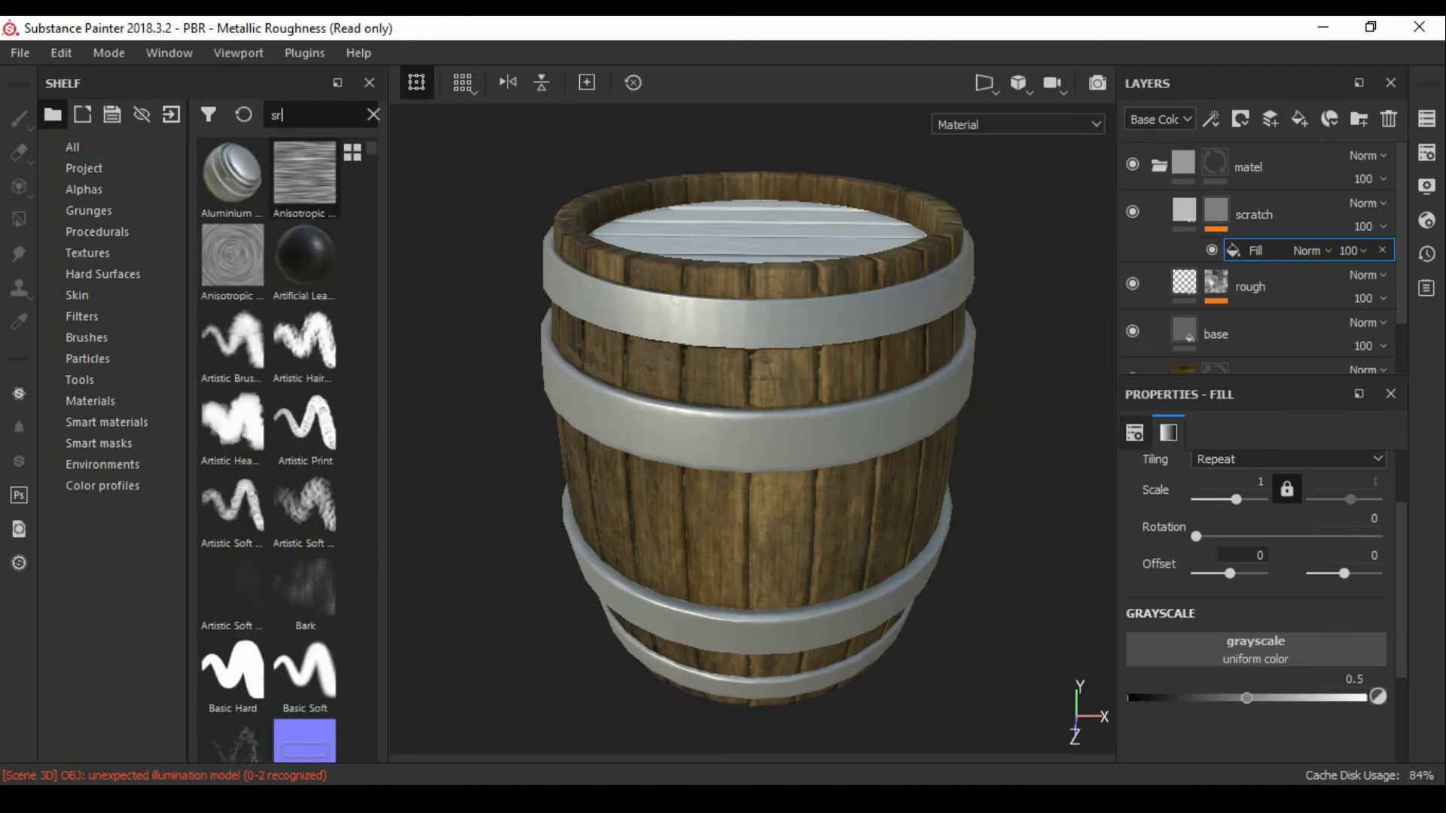
{"action": "mouse_move", "coordinate": [233, 175]}
{"action": "left_click_drag", "start_coordinate": [233, 175], "coordinate": [1256, 649]}
{"action": "scroll", "coordinate": [1256, 602], "scroll_direction": "up", "scroll_amount": 5}
{"action": "left_click", "coordinate": [1382, 251]}
{"action": "left_click", "coordinate": [1210, 119]}
{"action": "left_click", "coordinate": [1235, 199]}
{"action": "left_click", "coordinate": [1382, 251]}
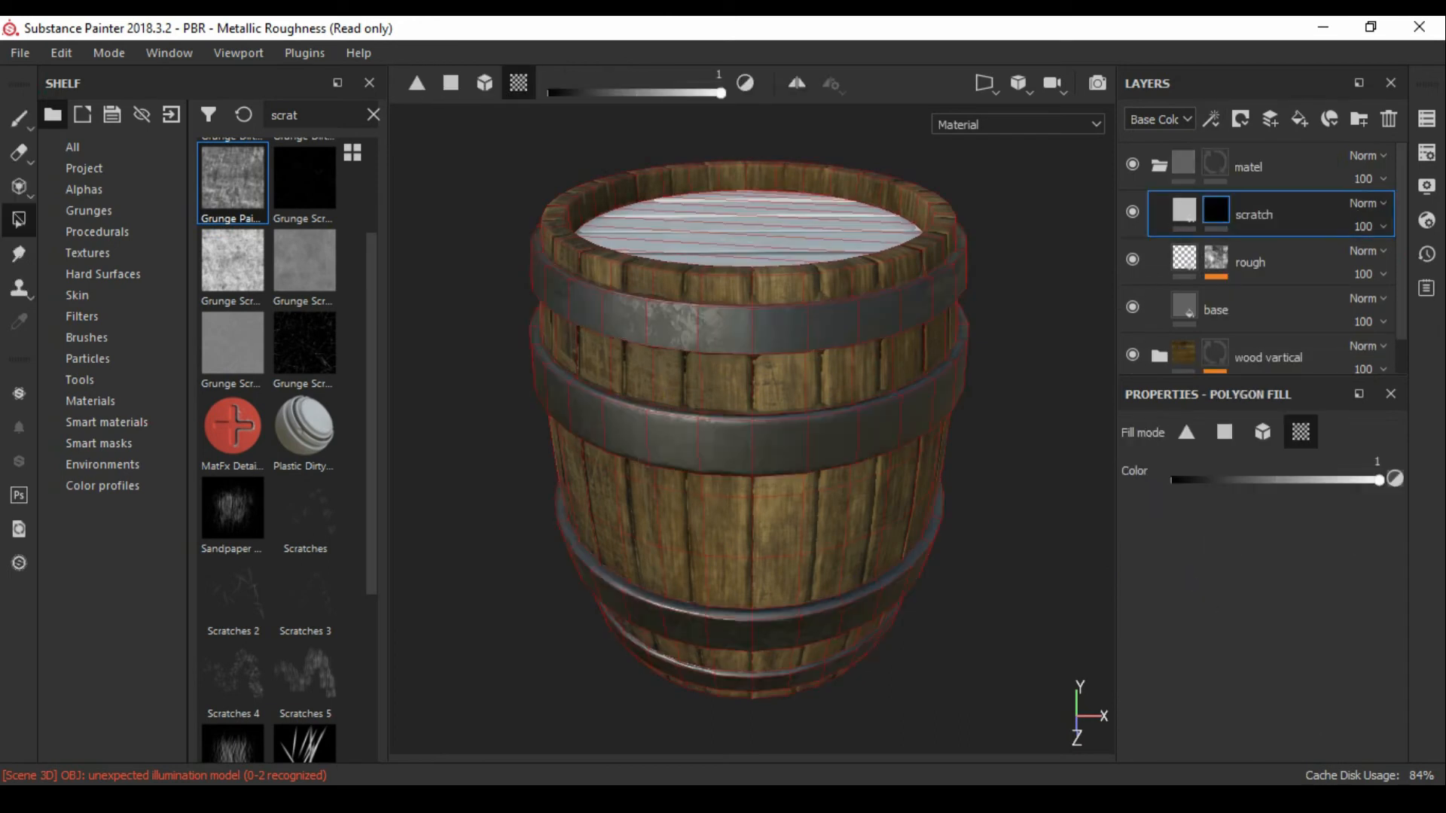
- Add a fill to the scratch layer's mask and assign the Mask Editor resource to it
{"action": "left_click", "coordinate": [1238, 199]}
{"action": "left_click", "coordinate": [1255, 699]}
{"action": "key", "text": "ctrl+a"}
{"action": "type", "text": "mask"}
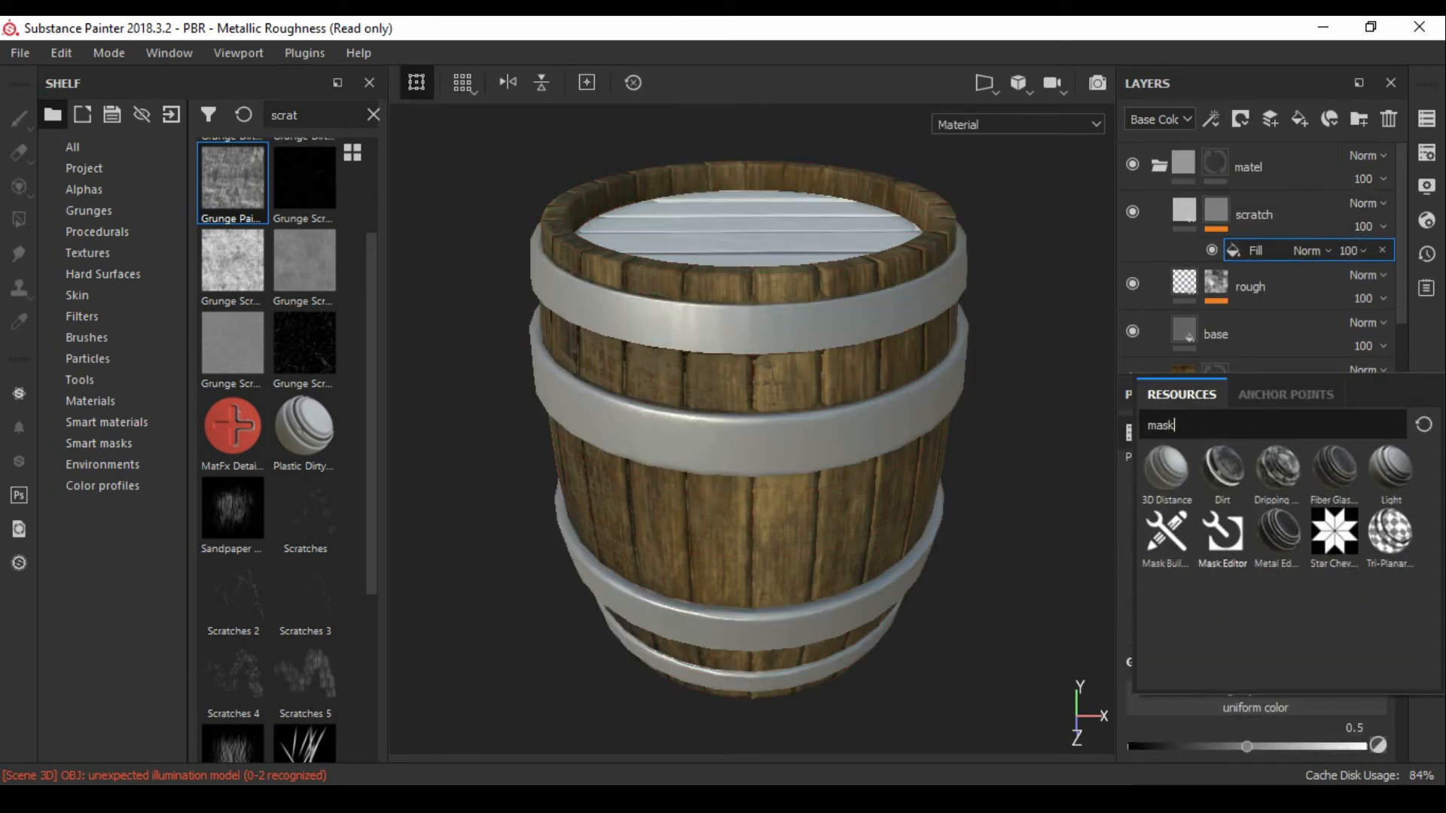
{"action": "double_click", "coordinate": [1223, 530]}
{"action": "left_click_drag", "start_coordinate": [1236, 548], "coordinate": [1196, 548]}
{"action": "key", "text": "ctrl+z"}
{"action": "left_click_drag", "start_coordinate": [753, 445], "coordinate": [753, 422], "text": "alt"}
{"action": "scroll", "coordinate": [1256, 602], "scroll_direction": "down", "scroll_amount": 15}
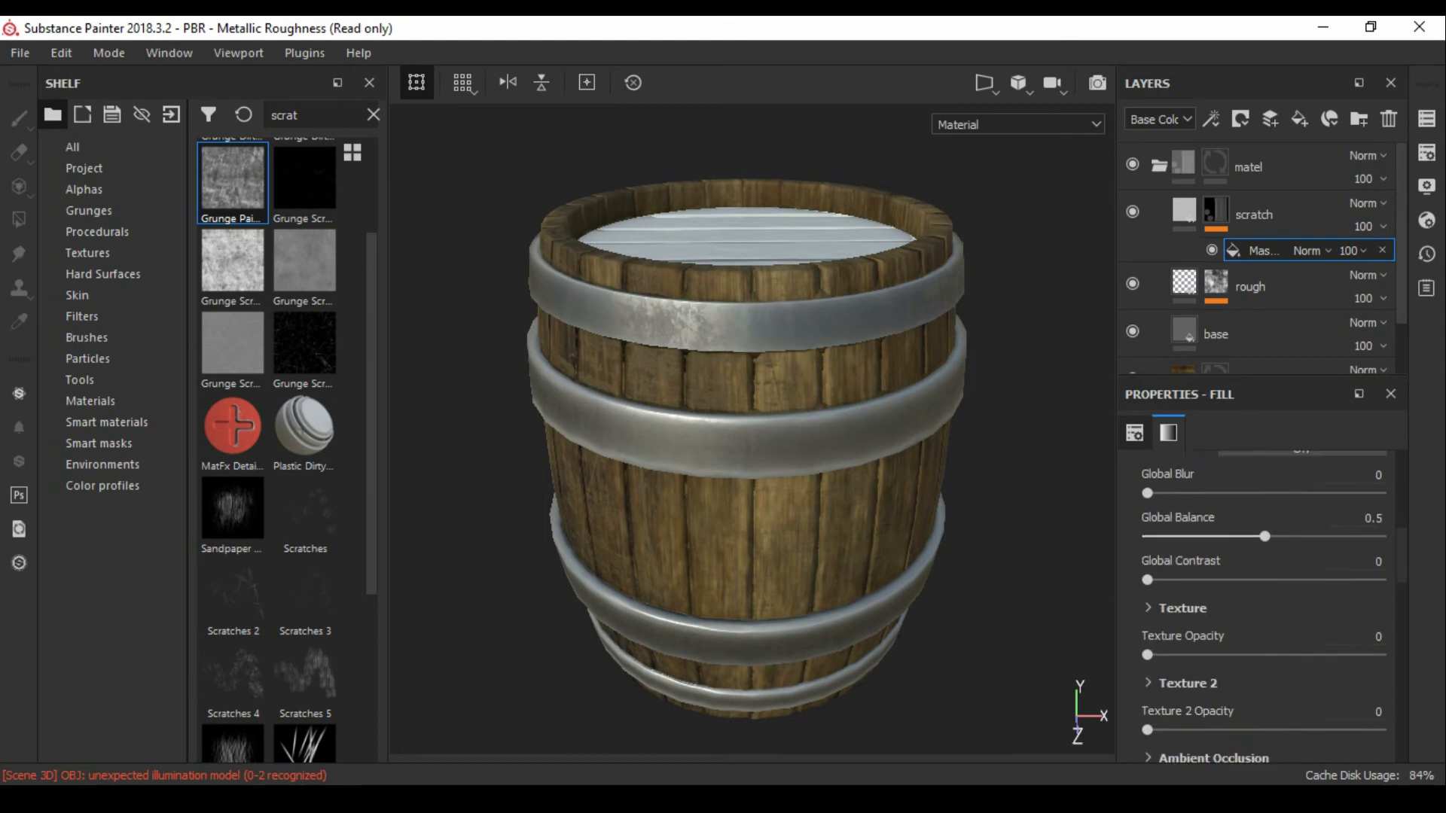
- Assign Grunge Scratches Dirty and a second scratch grunge as the Mask Editor's two textures, with texture opacity at 0.5
{"action": "left_click", "coordinate": [1263, 554]}
{"action": "key", "text": "ctrl+a"}
{"action": "type", "text": "scrat"}
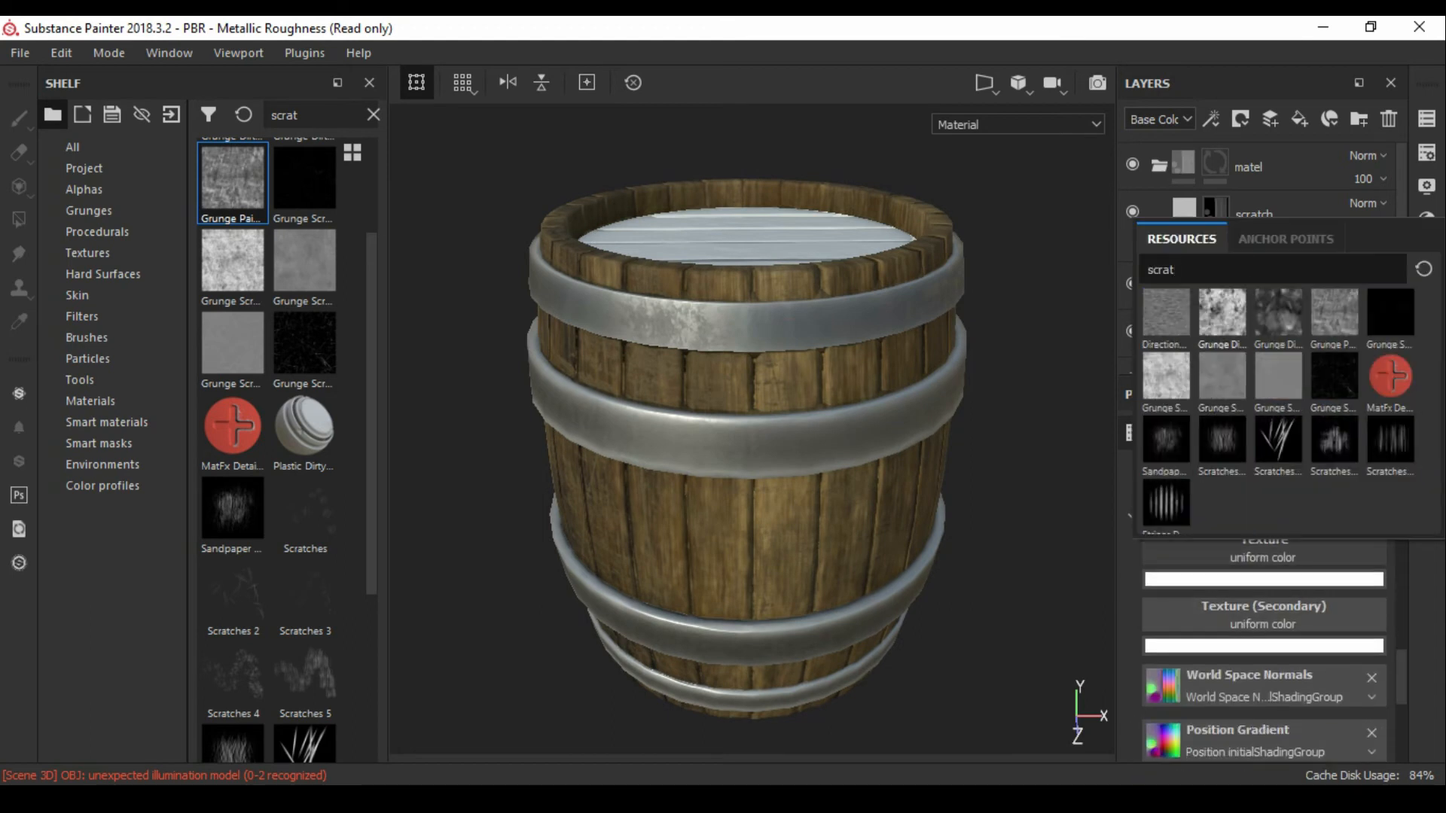
{"action": "left_click", "coordinate": [1223, 376]}
{"action": "scroll", "coordinate": [1257, 587], "scroll_direction": "down", "scroll_amount": 1}
{"action": "scroll", "coordinate": [1258, 587], "scroll_direction": "up", "scroll_amount": 2}
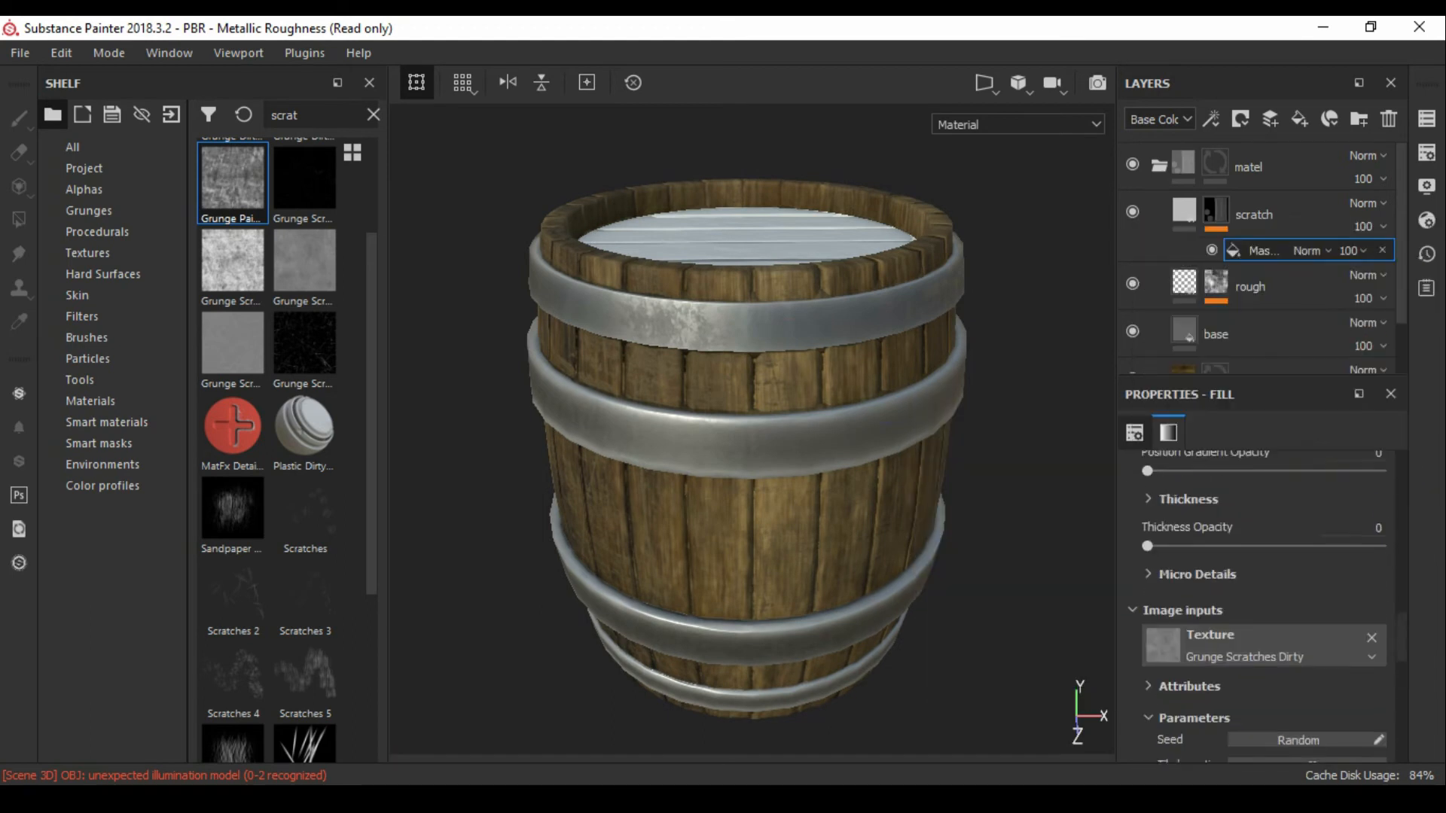
{"action": "scroll", "coordinate": [1257, 587], "scroll_direction": "down", "scroll_amount": 5}
{"action": "left_click", "coordinate": [1259, 589]}
{"action": "left_click", "coordinate": [1334, 348]}
{"action": "scroll", "coordinate": [1257, 602], "scroll_direction": "down", "scroll_amount": 5}
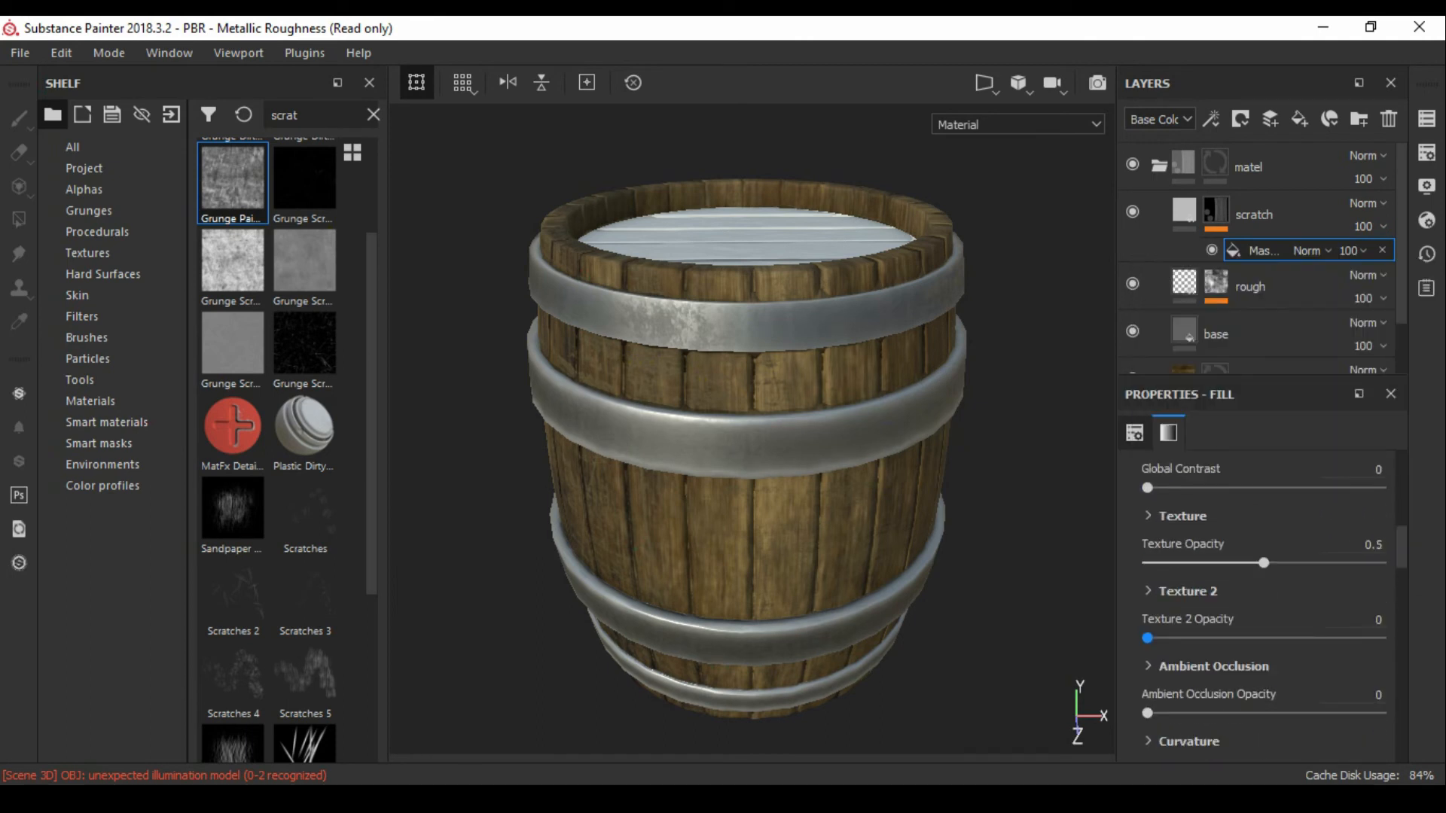
- Set the scratch layer's metallic value to 1
{"action": "left_click_drag", "start_coordinate": [873, 467], "coordinate": [832, 380], "text": "alt"}
{"action": "left_click", "coordinate": [1185, 212]}
{"action": "scroll", "coordinate": [1235, 648], "scroll_direction": "up", "scroll_amount": 3}
{"action": "scroll", "coordinate": [1235, 663], "scroll_direction": "down", "scroll_amount": 2}
{"action": "left_click_drag", "start_coordinate": [1205, 682], "coordinate": [1365, 682]}
{"action": "left_click_drag", "start_coordinate": [866, 362], "coordinate": [825, 343], "text": "alt"}
- Set the scratch mask's global balance to 0.39, texture opacity to 0.83 and texture 2 opacity to 0.92 in the Mask Editor
{"action": "scroll", "coordinate": [1242, 527], "scroll_direction": "up", "scroll_amount": 3}
{"action": "left_click", "coordinate": [1243, 508]}
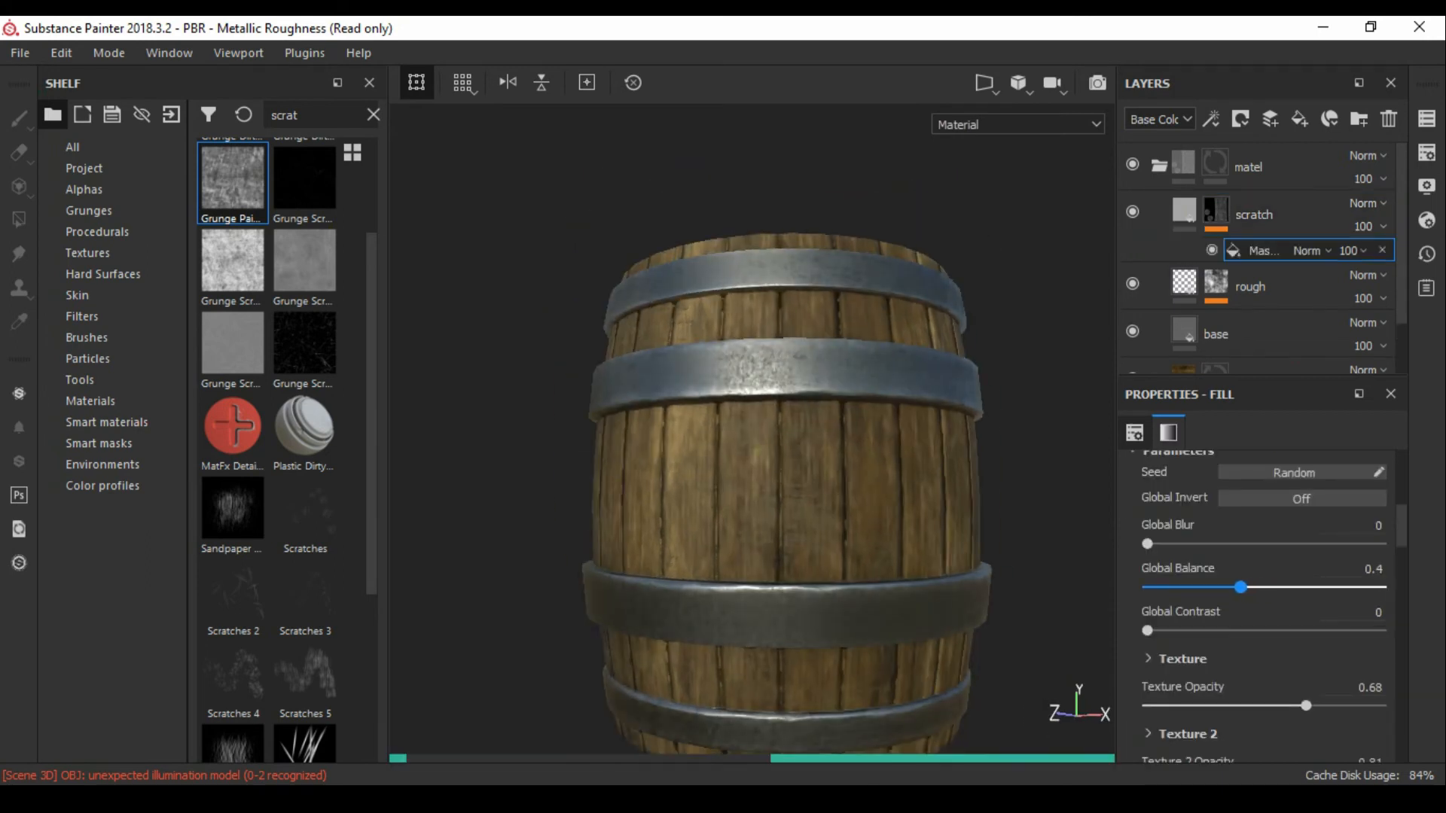
{"action": "left_click_drag", "start_coordinate": [1243, 587], "coordinate": [1238, 587]}
{"action": "right_click_drag", "start_coordinate": [753, 430], "coordinate": [806, 430], "text": "alt"}
{"action": "middle_click_drag", "start_coordinate": [806, 430], "coordinate": [754, 392], "text": "alt"}
{"action": "right_click_drag", "start_coordinate": [753, 391], "coordinate": [707, 406], "text": "alt"}
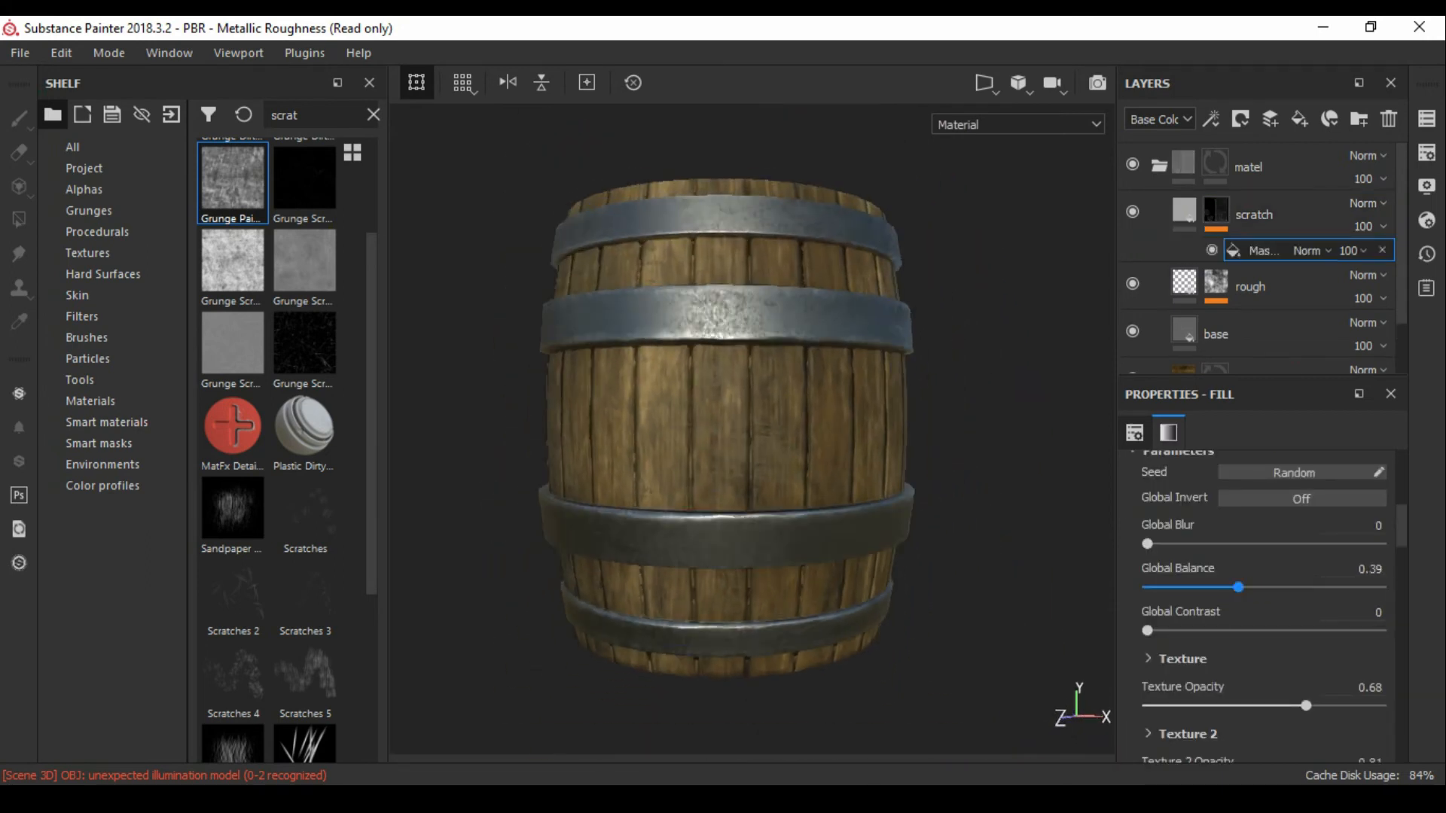
{"action": "scroll", "coordinate": [1265, 603], "scroll_direction": "down", "scroll_amount": 3}
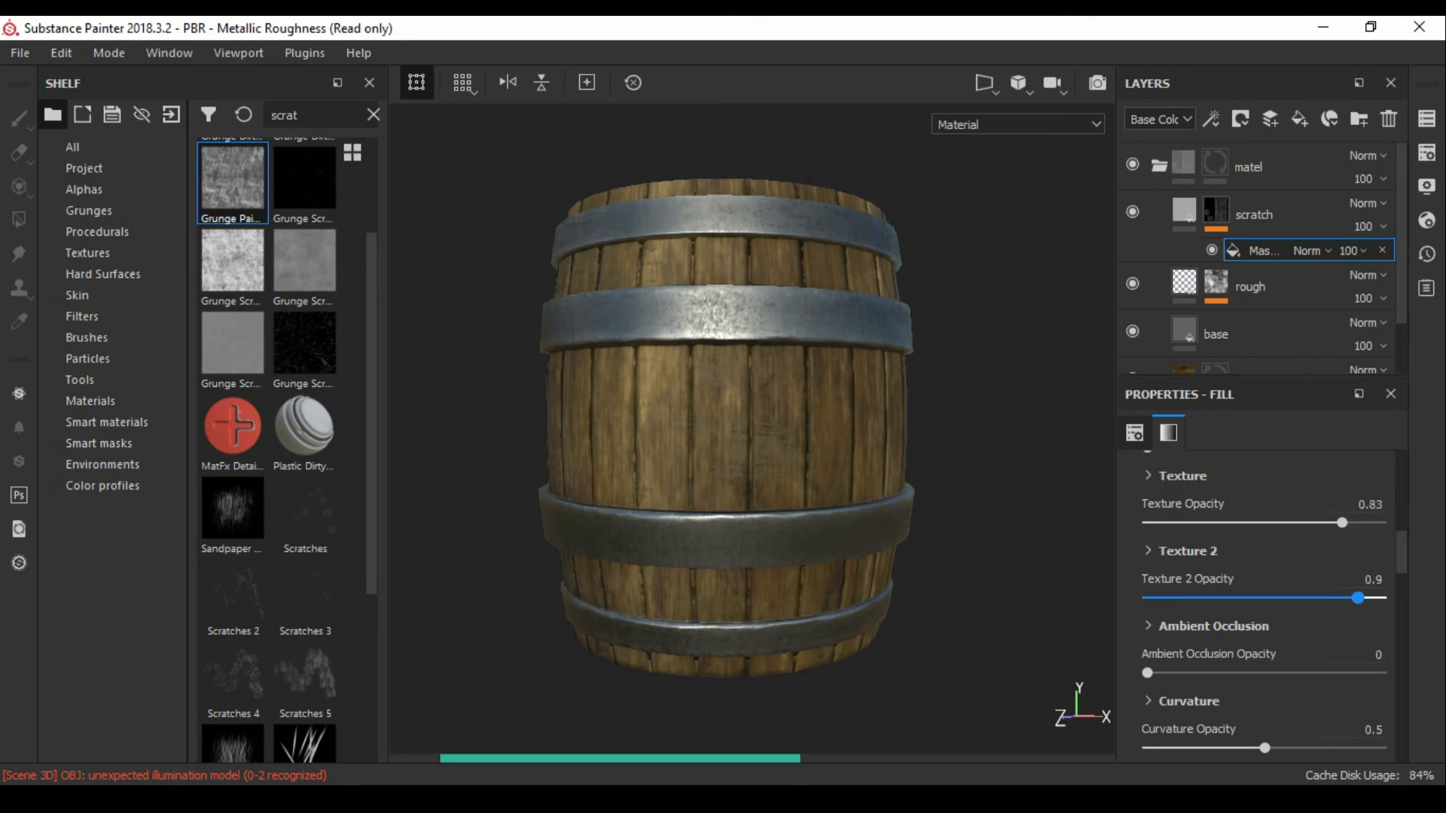
{"action": "left_click_drag", "start_coordinate": [753, 430], "coordinate": [779, 520], "text": "alt"}
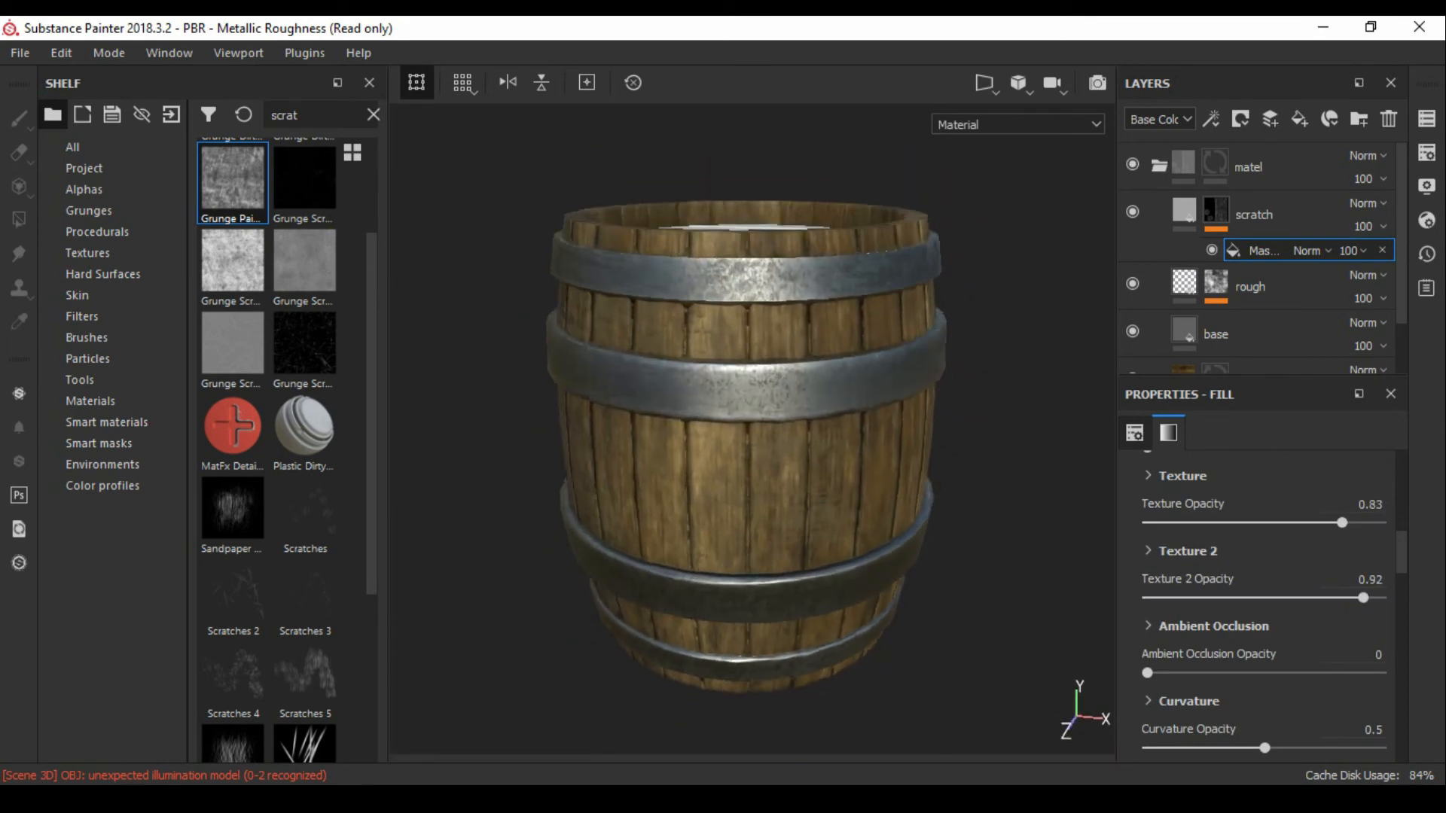
{"action": "middle_click_drag", "start_coordinate": [779, 520], "coordinate": [785, 549], "text": "alt"}
- Try a height of -0.0489 on the rough layer
{"action": "left_click", "coordinate": [1184, 284]}
{"action": "left_click_drag", "start_coordinate": [1249, 652], "coordinate": [1240, 652]}
{"action": "left_click_drag", "start_coordinate": [783, 482], "coordinate": [798, 444], "text": "alt"}
{"action": "right_click_drag", "start_coordinate": [798, 445], "coordinate": [840, 444], "text": "alt"}
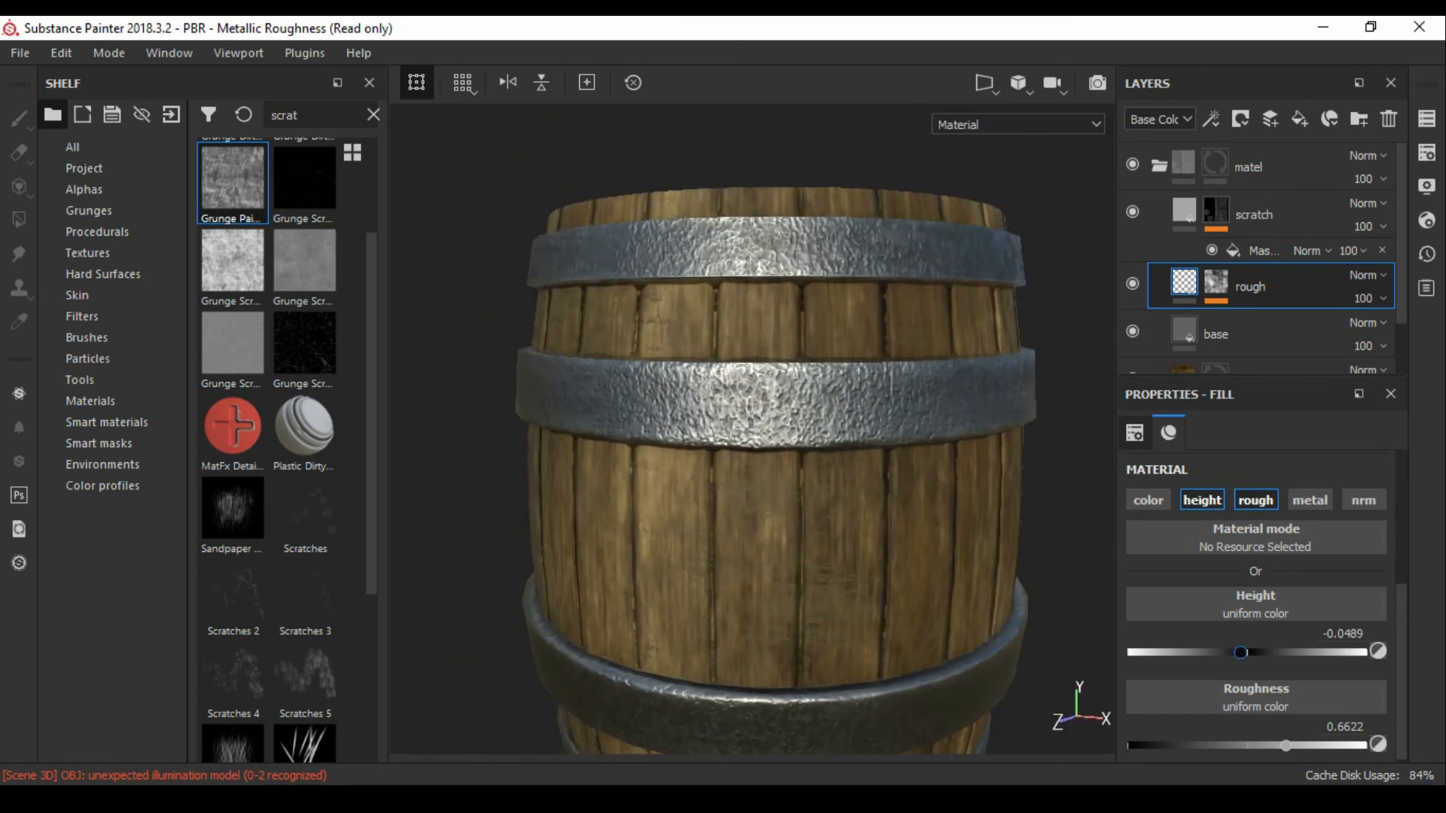
{"action": "left_click_drag", "start_coordinate": [1241, 652], "coordinate": [1240, 652]}
- Try a Levels effect on the rough layer's mask with input black at 0.308 and midtones at 0.597
{"action": "left_click", "coordinate": [1211, 119]}
{"action": "left_click", "coordinate": [1241, 223]}
{"action": "key", "text": "ctrl+z"}
{"action": "left_click", "coordinate": [1216, 283]}
{"action": "left_click", "coordinate": [1211, 119]}
{"action": "left_click", "coordinate": [1241, 223]}
{"action": "left_click_drag", "start_coordinate": [1140, 483], "coordinate": [1215, 483]}
{"action": "left_click_drag", "start_coordinate": [783, 437], "coordinate": [787, 467], "text": "alt"}
{"action": "mouse_move", "coordinate": [787, 466]}
{"action": "right_mouse_down", "text": "alt"}
{"action": "mouse_move", "coordinate": [817, 467]}
{"action": "mouse_move", "coordinate": [745, 467]}
{"action": "mouse_move", "coordinate": [783, 467]}
{"action": "right_mouse_up", "text": "alt"}
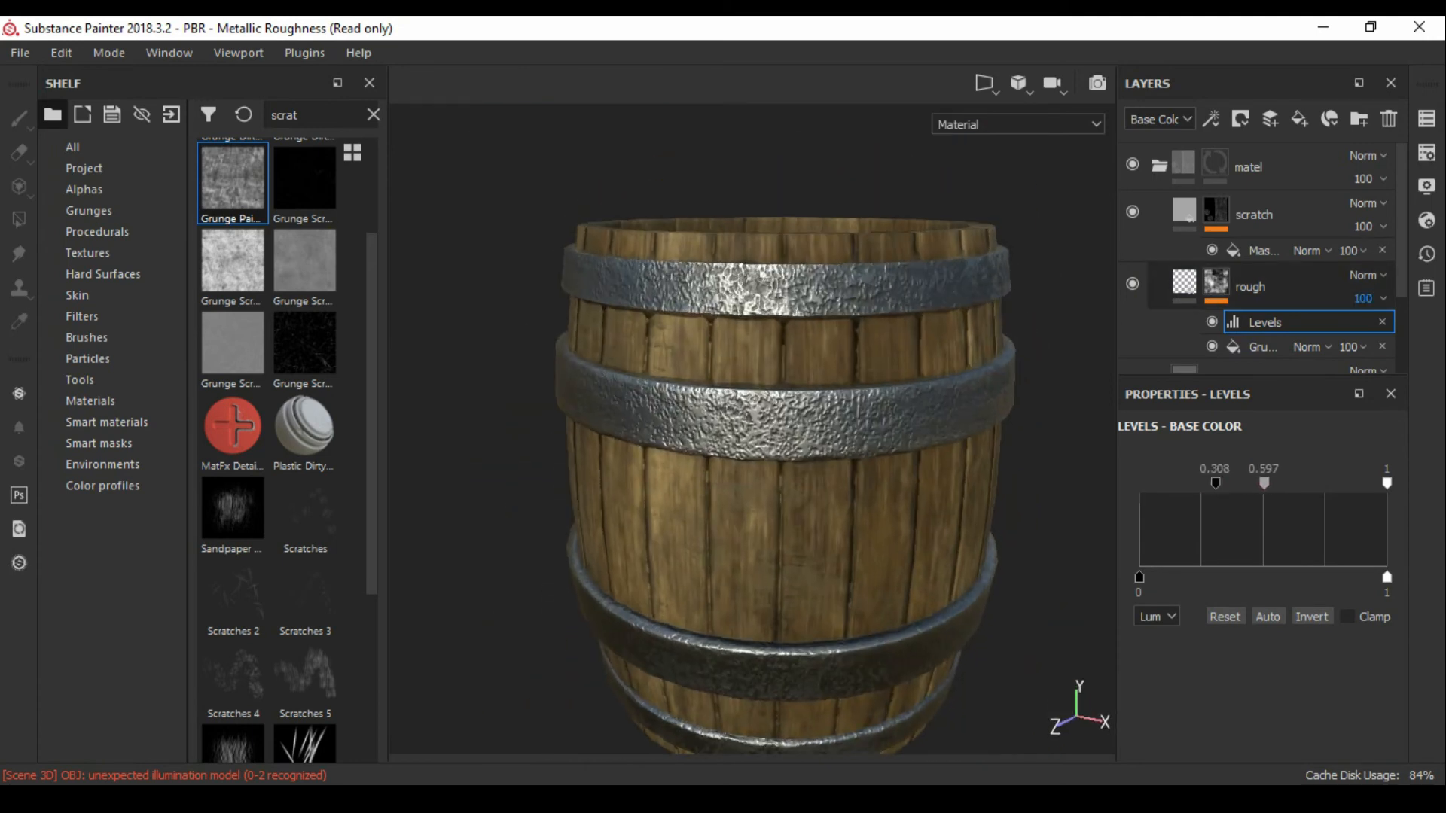
- Try Normal blending with 32 opacity for the rough layer's height channel
{"action": "left_click", "coordinate": [1250, 287]}
{"action": "left_click", "coordinate": [1160, 119]}
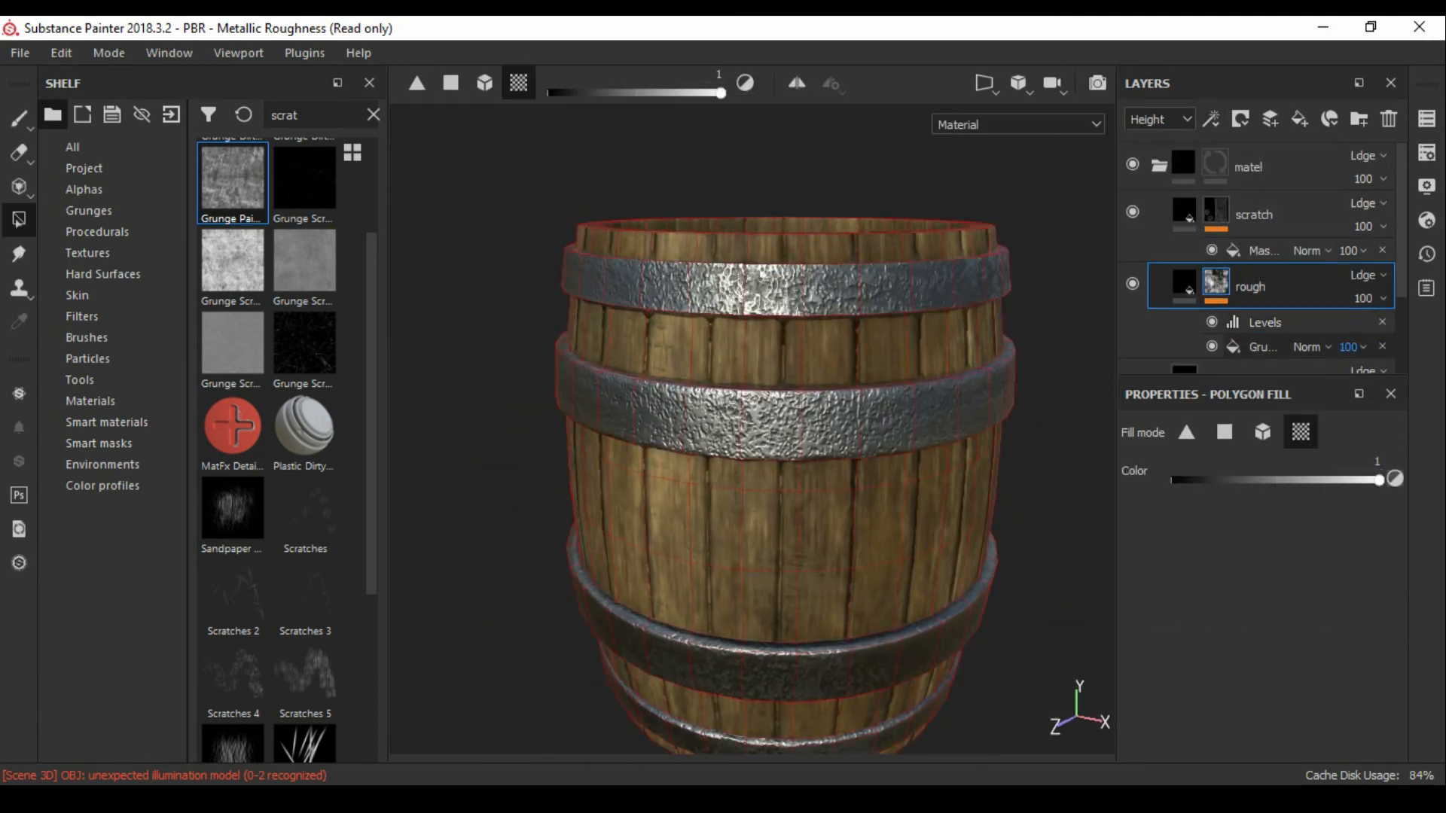
{"action": "left_click", "coordinate": [1367, 276]}
{"action": "left_click", "coordinate": [1323, 29]}
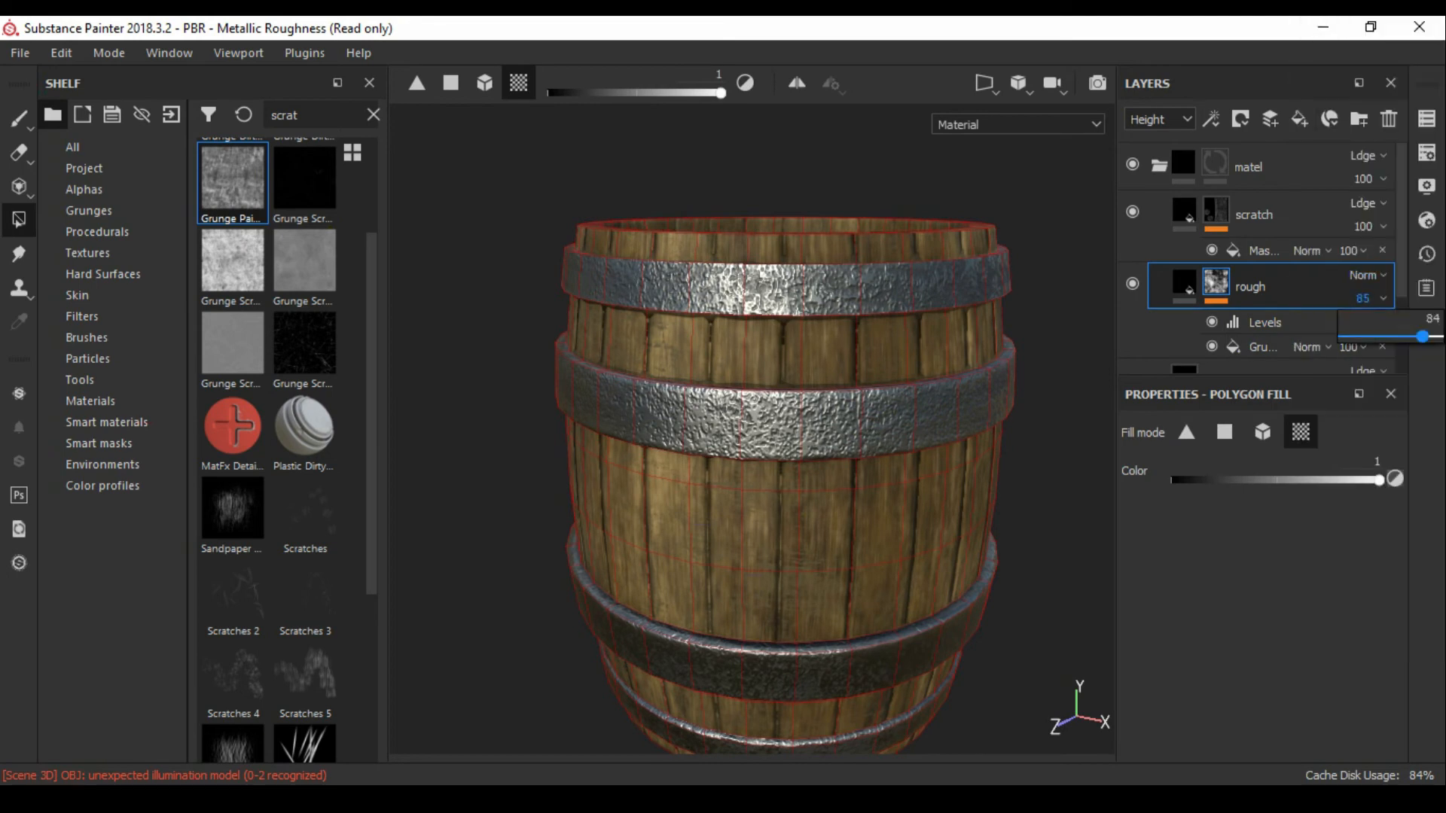
{"action": "left_click_drag", "start_coordinate": [1376, 336], "coordinate": [1374, 336]}
{"action": "right_click_drag", "start_coordinate": [783, 452], "coordinate": [828, 452], "text": "alt"}
{"action": "left_click_drag", "start_coordinate": [828, 452], "coordinate": [825, 497], "text": "alt"}
{"action": "right_click_drag", "start_coordinate": [825, 497], "coordinate": [753, 497], "text": "alt"}
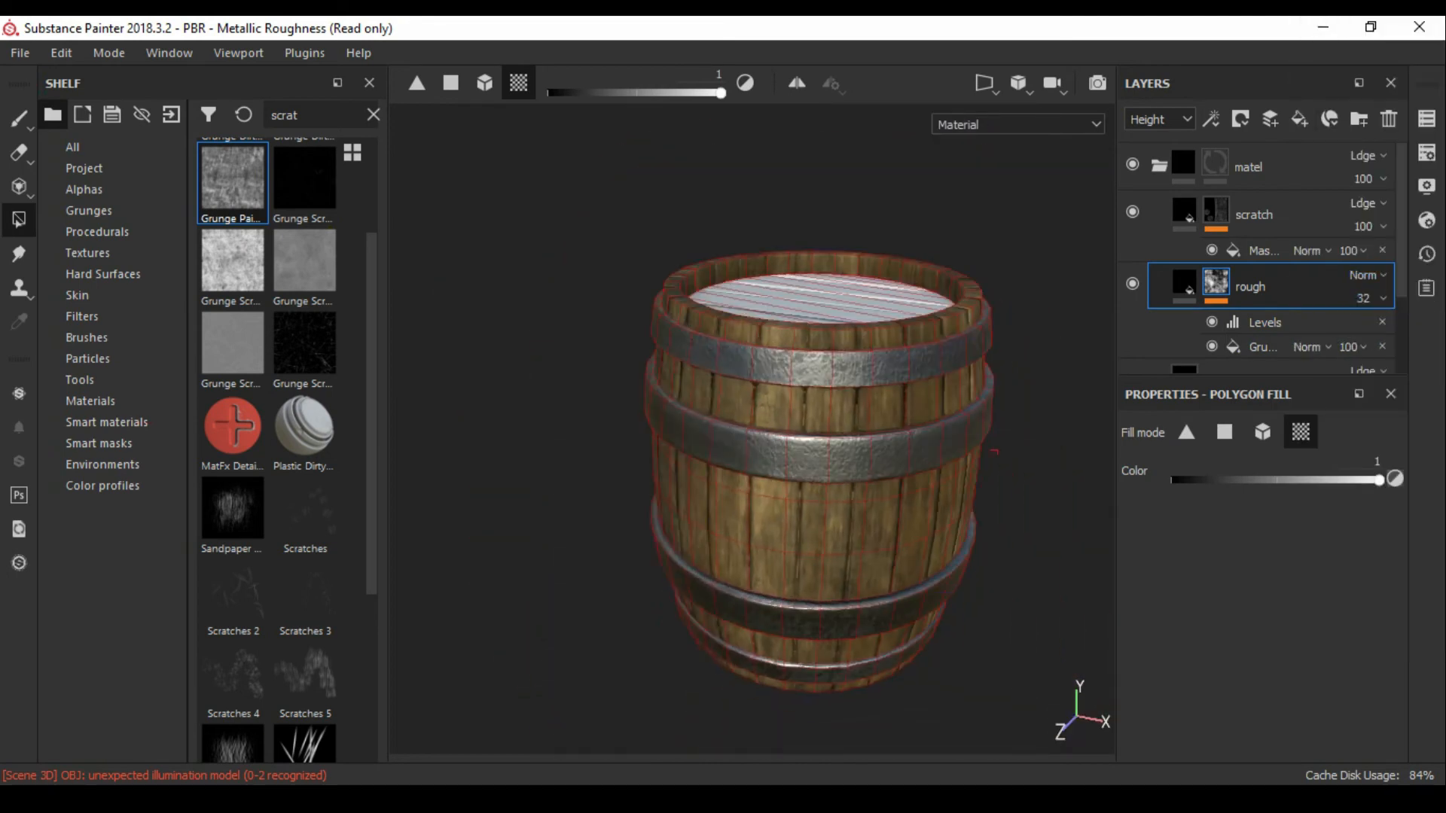
- Undo the recent blending and Levels changes on the rough layer
{"action": "key", "text": "ctrl+z"}
{"action": "key", "text": "ctrl+z"}
{"action": "left_click_drag", "start_coordinate": [753, 497], "coordinate": [753, 451], "text": "alt"}
- Adjust the base layer's base color in the matel folder to a neutral grey with RGB values of 0.099
{"action": "left_click", "coordinate": [1184, 211]}
{"action": "right_click_drag", "start_coordinate": [798, 452], "coordinate": [851, 452], "text": "alt"}
{"action": "left_click_drag", "start_coordinate": [851, 452], "coordinate": [843, 414], "text": "alt"}
{"action": "scroll", "coordinate": [1184, 332], "scroll_direction": "down", "scroll_amount": 1}
{"action": "left_click", "coordinate": [1184, 269]}
{"action": "left_click", "coordinate": [1255, 636]}
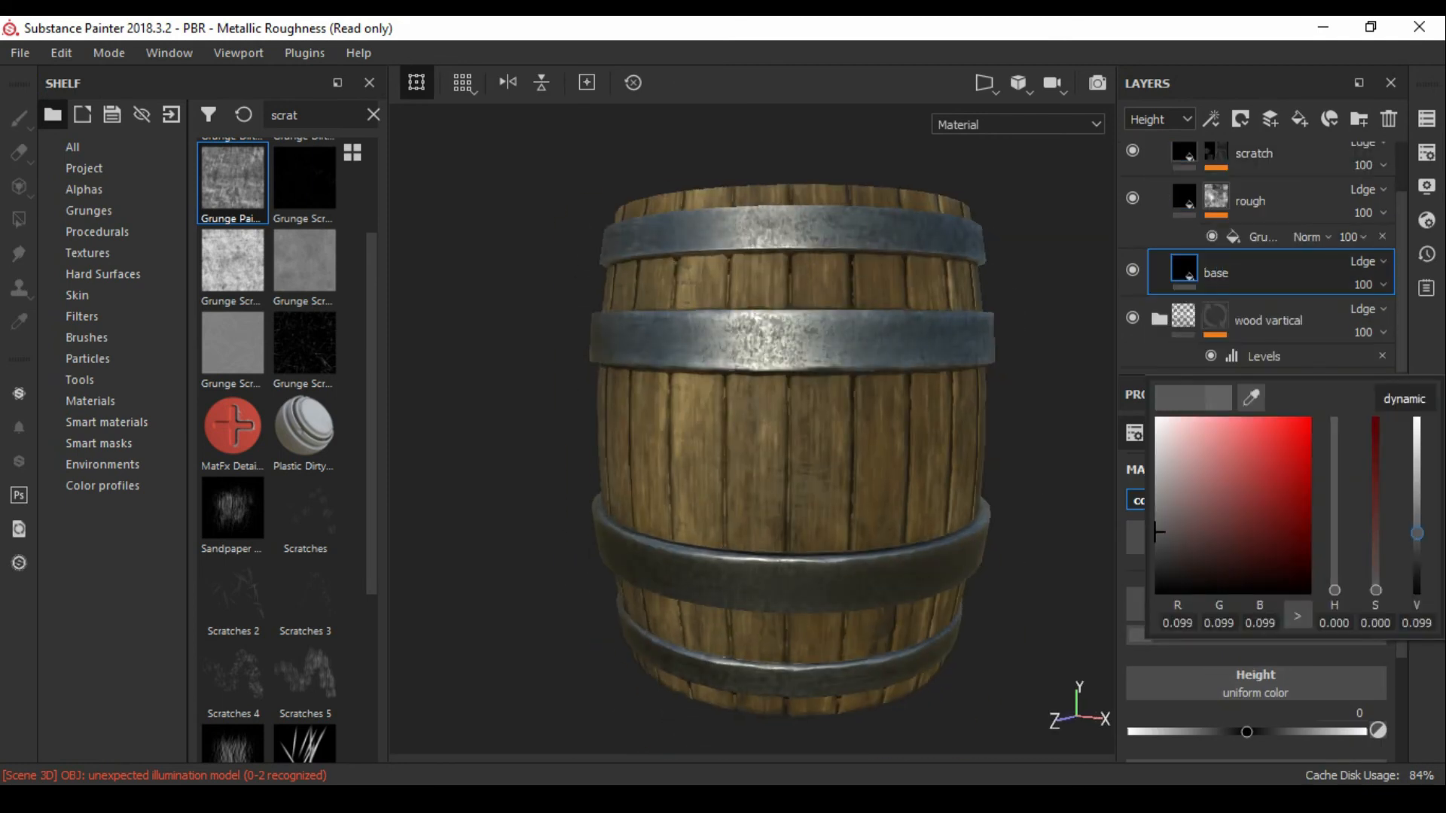
{"action": "left_click_drag", "start_coordinate": [828, 497], "coordinate": [836, 422], "text": "alt"}
{"action": "middle_click_drag", "start_coordinate": [836, 422], "coordinate": [802, 335], "text": "alt"}
{"action": "scroll", "coordinate": [1256, 603], "scroll_direction": "down", "scroll_amount": 2}
{"action": "left_click_drag", "start_coordinate": [791, 392], "coordinate": [807, 467], "text": "alt"}
{"action": "left_click_drag", "start_coordinate": [1249, 700], "coordinate": [1240, 700]}
{"action": "left_click_drag", "start_coordinate": [806, 482], "coordinate": [817, 429], "text": "alt"}
- Set the scratch mask's global balance to 0.53 and lower both texture opacities in the Mask Editor
{"action": "left_click", "coordinate": [1184, 196]}
{"action": "left_click", "coordinate": [1216, 173]}
{"action": "left_click", "coordinate": [1264, 214]}
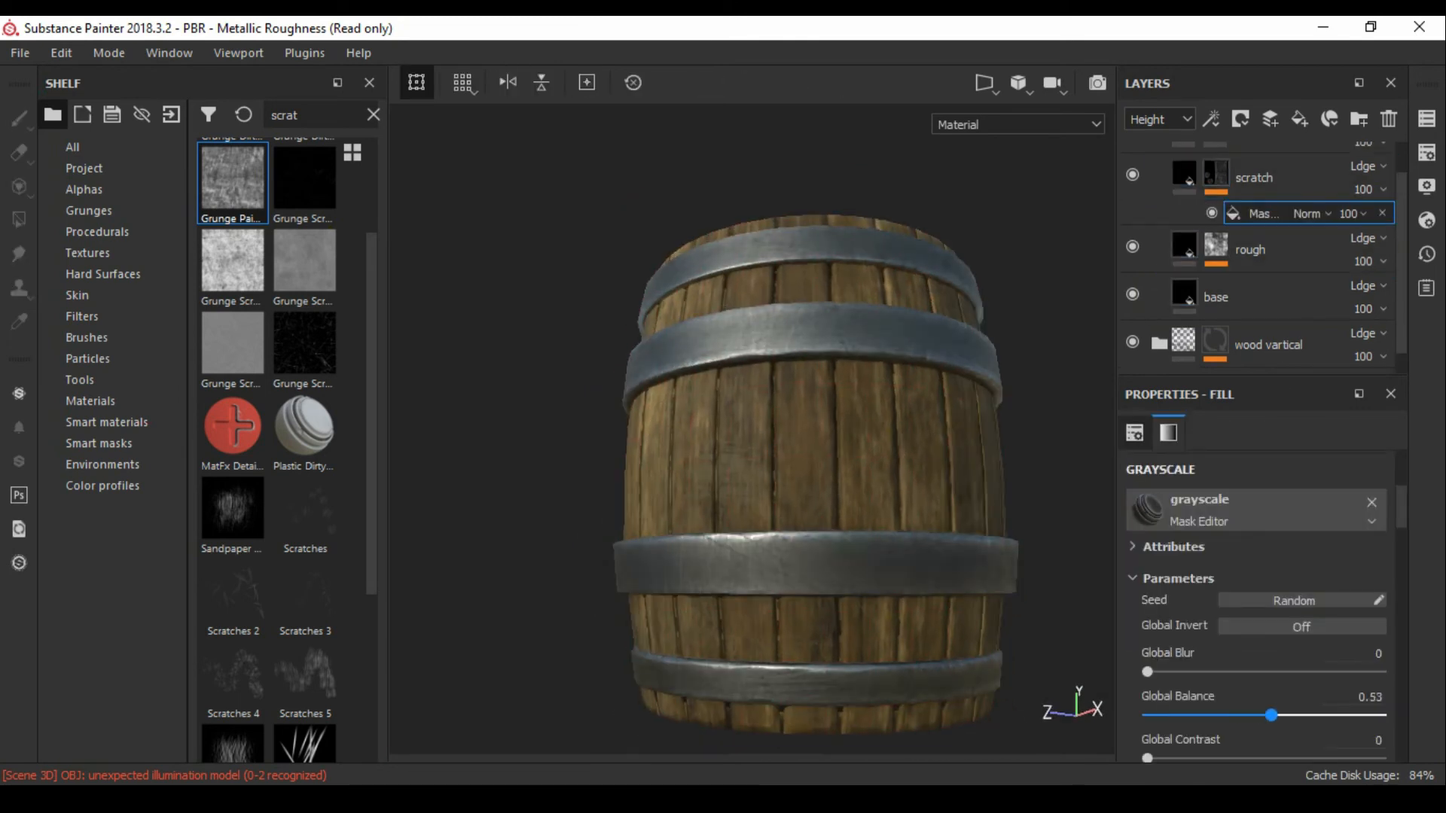
{"action": "scroll", "coordinate": [1263, 603], "scroll_direction": "down", "scroll_amount": 3}
{"action": "left_click_drag", "start_coordinate": [1342, 563], "coordinate": [1249, 564]}
{"action": "left_click_drag", "start_coordinate": [813, 392], "coordinate": [813, 471], "text": "alt"}
{"action": "scroll", "coordinate": [813, 452], "scroll_direction": "up", "scroll_amount": 2}
{"action": "left_click_drag", "start_coordinate": [1363, 638], "coordinate": [1295, 638]}
- Display the scratch mask on the barrel and raise the Mask Editor's curvature opacity
{"action": "left_click_drag", "start_coordinate": [813, 362], "coordinate": [813, 298], "text": "alt"}
{"action": "middle_click_drag", "start_coordinate": [814, 421], "coordinate": [802, 347], "text": "alt"}
{"action": "scroll", "coordinate": [783, 437], "scroll_direction": "up", "scroll_amount": 2}
{"action": "left_click", "coordinate": [1215, 174], "text": "alt"}
{"action": "scroll", "coordinate": [1265, 558], "scroll_direction": "down", "scroll_amount": 5}
{"action": "left_click_drag", "start_coordinate": [1265, 509], "coordinate": [1348, 509]}
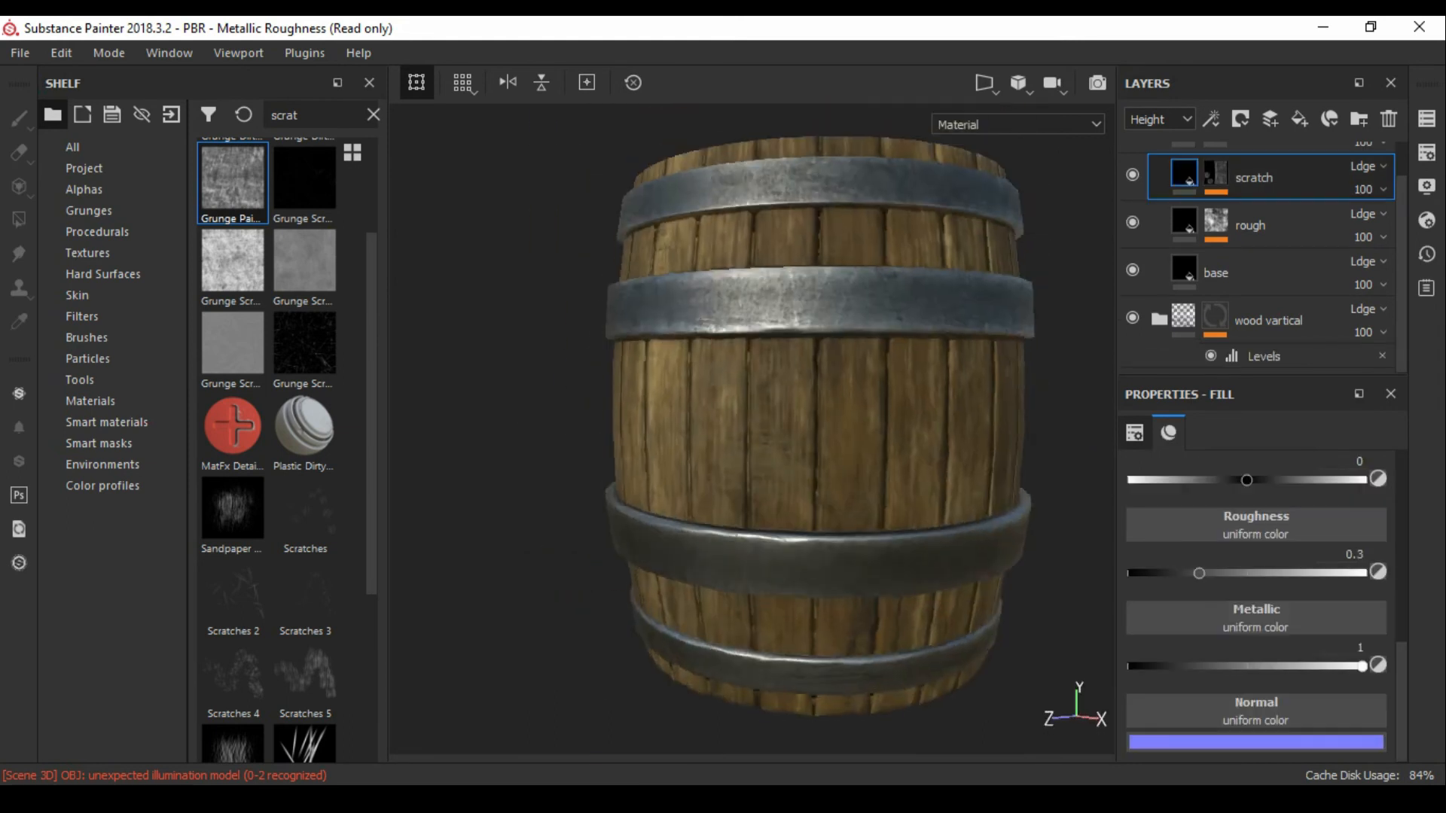
- Try a Levels effect on the scratch mask and set the Mask Editor's curvature opacity to 0.64
{"action": "scroll", "coordinate": [813, 422], "scroll_direction": "up", "scroll_amount": 2}
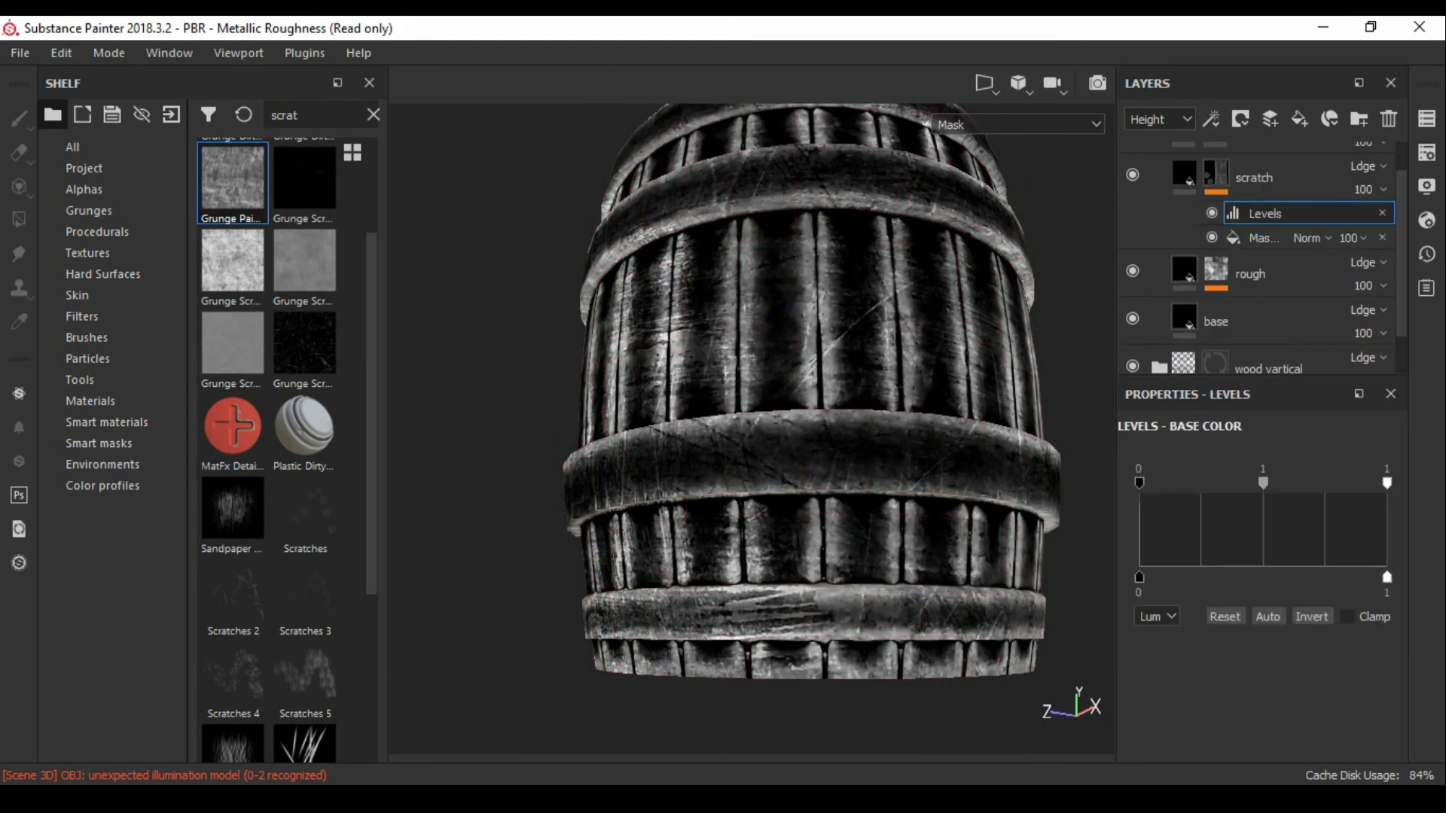
{"action": "mouse_move", "coordinate": [1140, 484]}
{"action": "left_mouse_down"}
{"action": "mouse_move", "coordinate": [1173, 483]}
{"action": "mouse_move", "coordinate": [1139, 484]}
{"action": "left_mouse_up"}
{"action": "left_click", "coordinate": [1263, 238]}
{"action": "scroll", "coordinate": [1235, 652], "scroll_direction": "up", "scroll_amount": 10}
{"action": "scroll", "coordinate": [1257, 603], "scroll_direction": "down", "scroll_amount": 5}
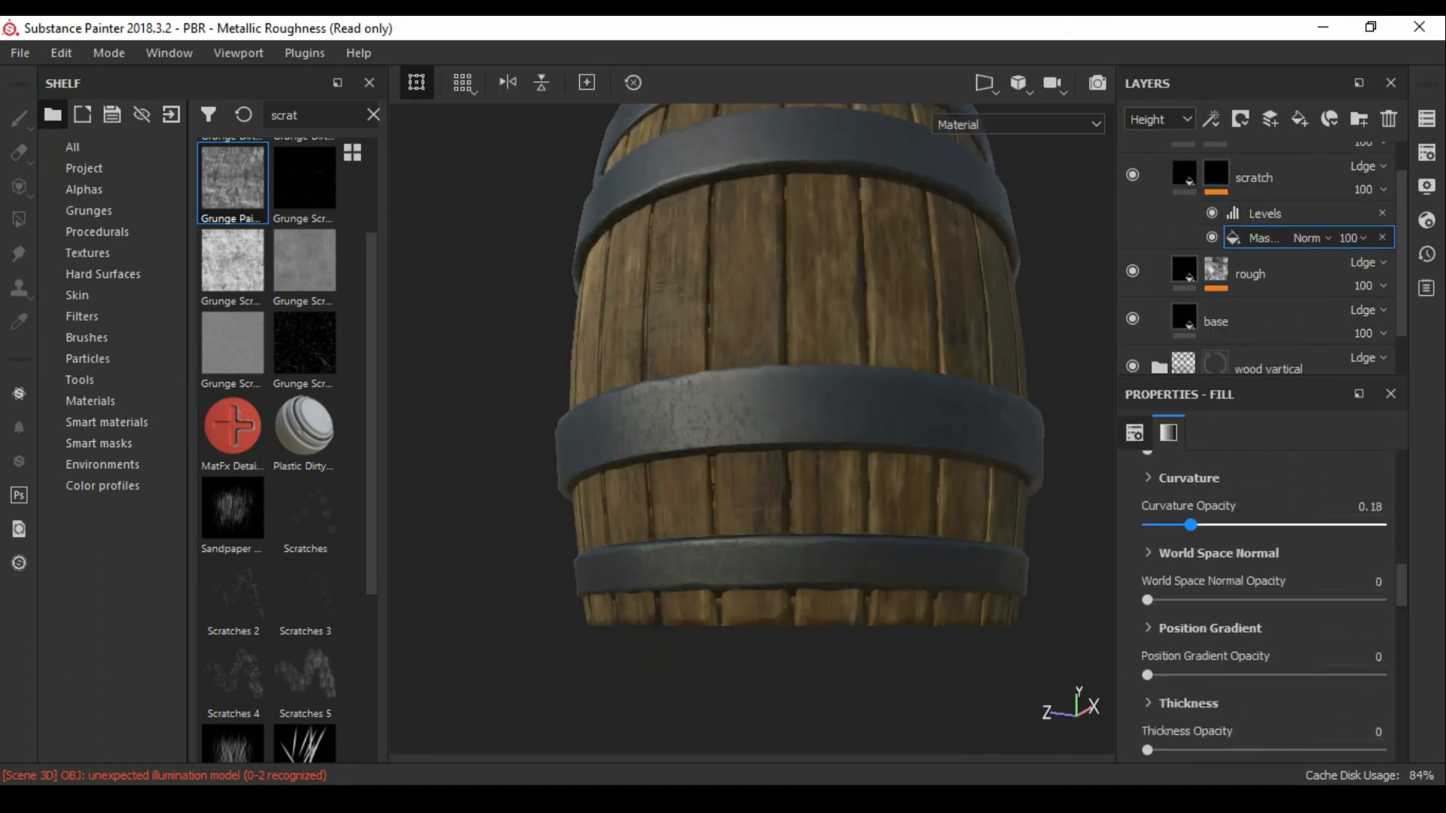
{"action": "left_click_drag", "start_coordinate": [1190, 525], "coordinate": [1371, 525]}
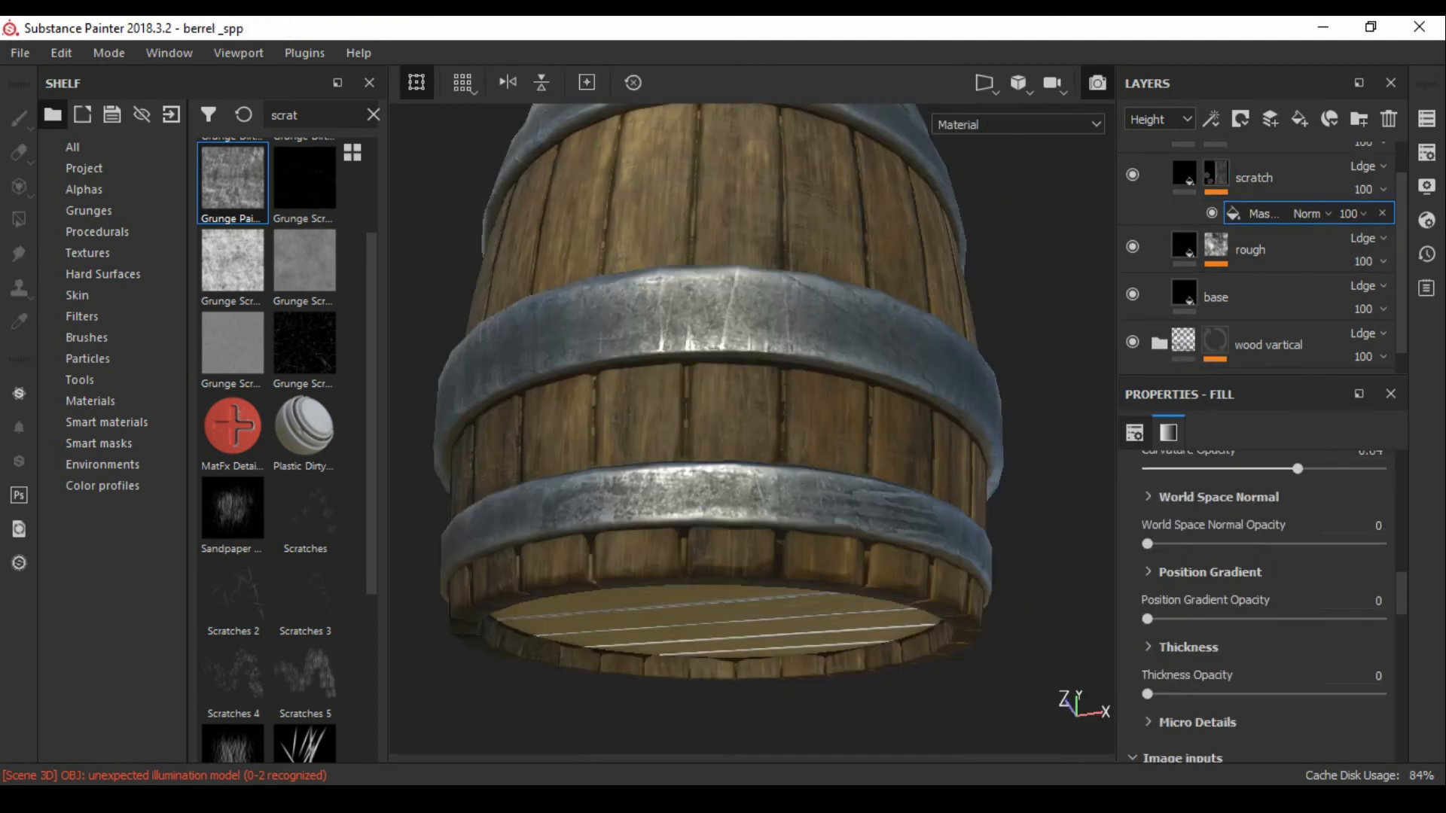
- Inspect the barrel's metal bands and wood from several angles in rendering mode, and return to the painting view
{"action": "key", "text": "F10"}
{"action": "left_click_drag", "start_coordinate": [723, 376], "coordinate": [858, 467], "text": "alt"}
{"action": "left_click", "coordinate": [1097, 83]}
{"action": "left_click", "coordinate": [1391, 83]}
{"action": "scroll", "coordinate": [753, 422], "scroll_direction": "up", "scroll_amount": 3}
{"action": "left_click", "coordinate": [1098, 83]}
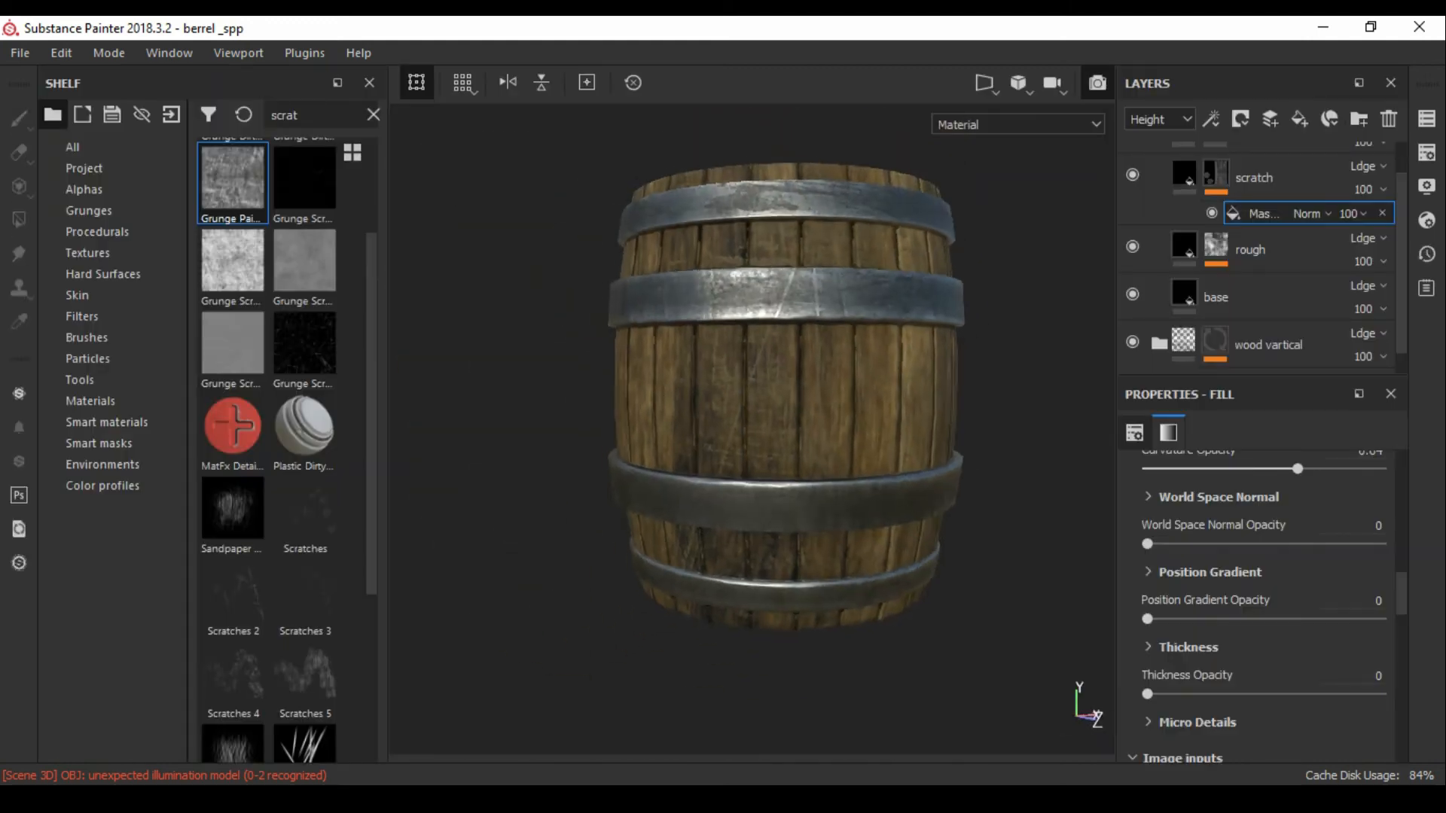
{"action": "left_click", "coordinate": [1391, 82]}
{"action": "scroll", "coordinate": [754, 422], "scroll_direction": "up", "scroll_amount": 1}
{"action": "left_click_drag", "start_coordinate": [753, 422], "coordinate": [723, 429], "text": "alt"}
{"action": "scroll", "coordinate": [1254, 249], "scroll_direction": "up", "scroll_amount": 1}
- Add a black-masked fill layer named "noise" above the scratch layer and search the shelf for noise textures
{"action": "left_click", "coordinate": [1216, 210]}
{"action": "left_click", "coordinate": [1300, 119]}
{"action": "right_click", "coordinate": [1254, 214]}
{"action": "left_click", "coordinate": [1299, 243]}
{"action": "double_click", "coordinate": [1266, 214]}
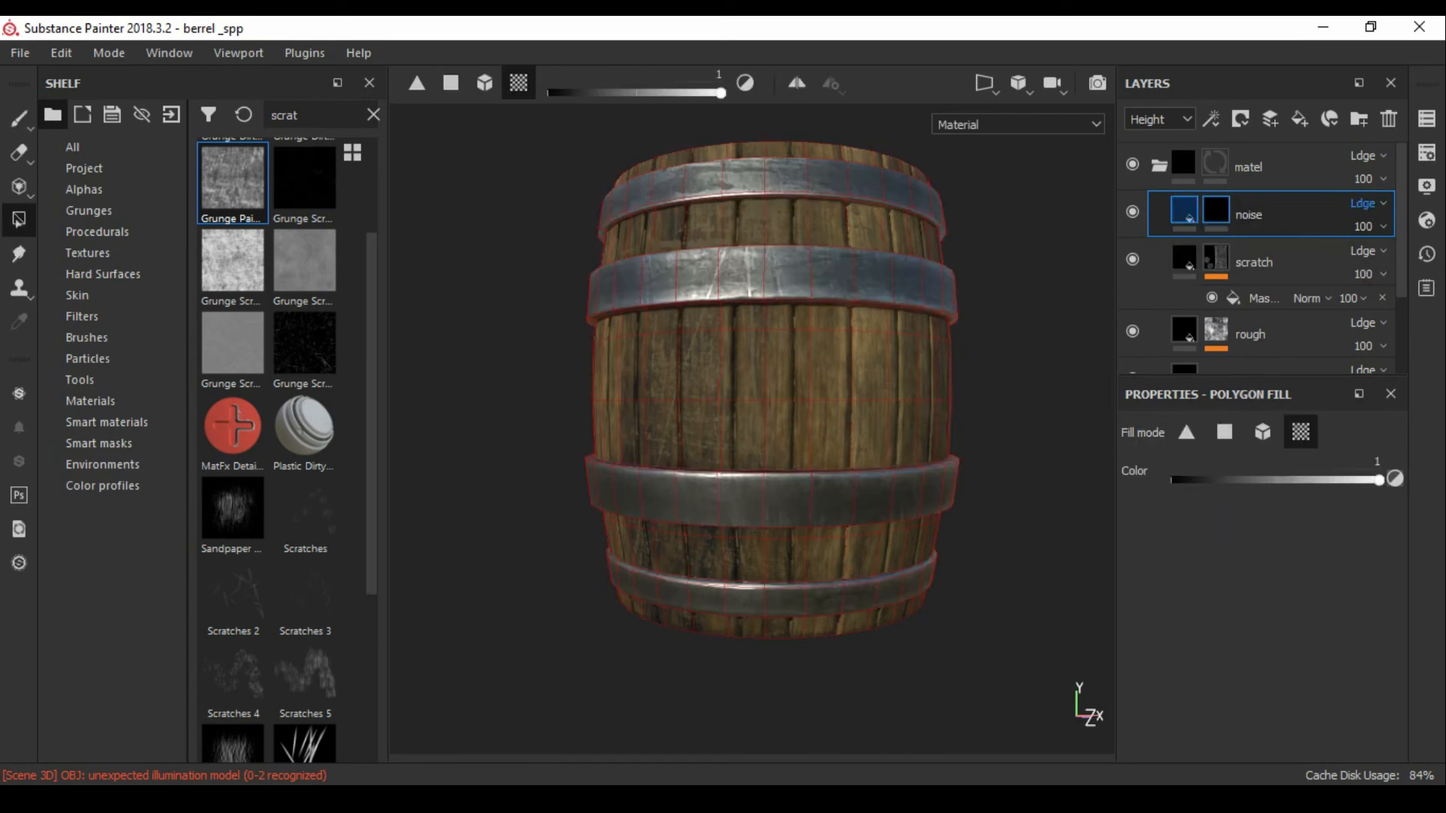
{"action": "type", "text": "noise"}
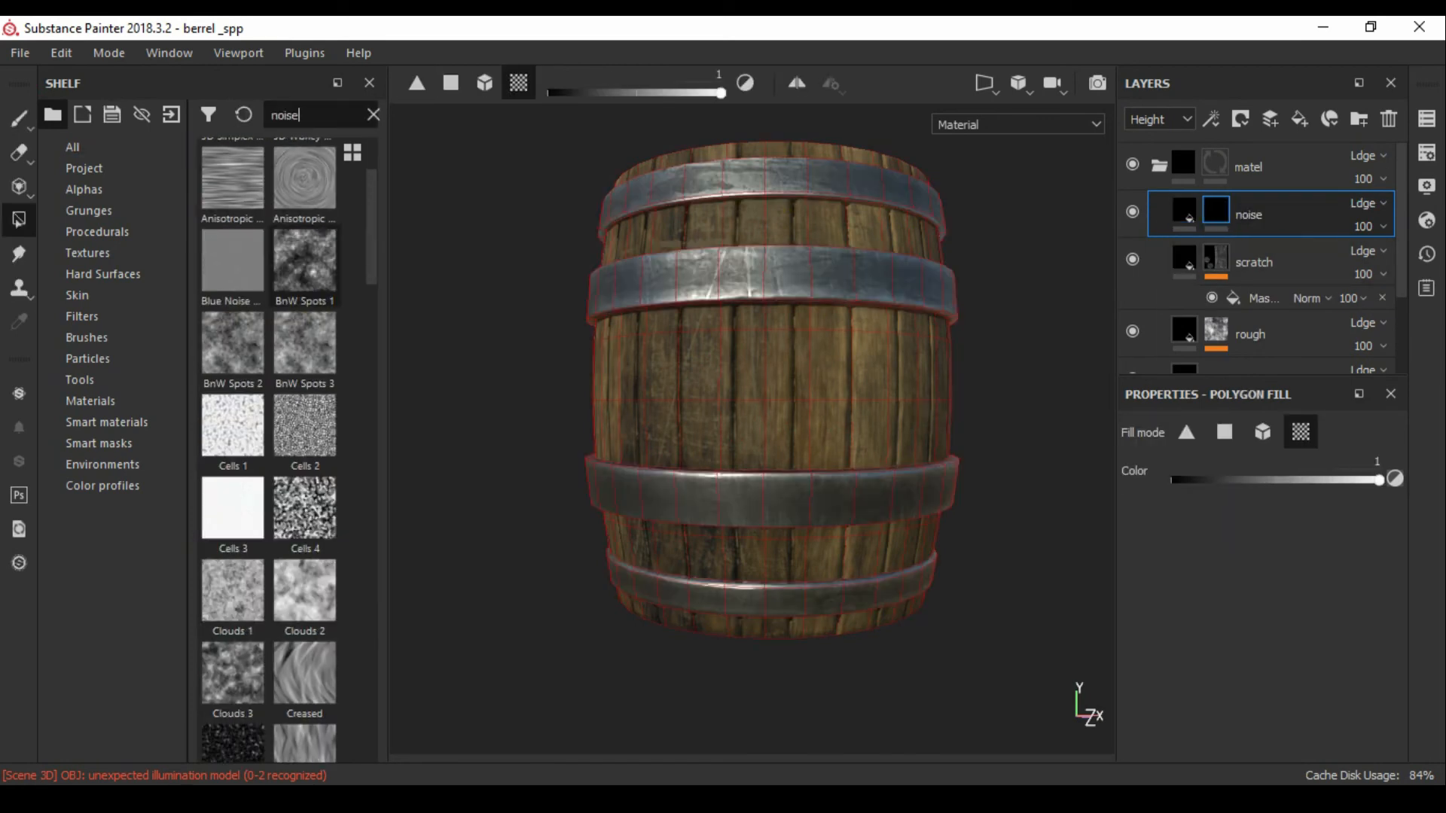
- Add a fill to the noise layer's mask, try BnW Spots 3, and replace it with BnW Spots 2
{"action": "left_click", "coordinate": [1243, 185]}
{"action": "left_click", "coordinate": [305, 343]}
{"action": "left_click", "coordinate": [1371, 686]}
{"action": "left_click_drag", "start_coordinate": [305, 343], "coordinate": [1235, 693]}
{"action": "left_click", "coordinate": [1371, 685]}
{"action": "left_click_drag", "start_coordinate": [233, 343], "coordinate": [1235, 693]}
{"action": "left_click_drag", "start_coordinate": [754, 376], "coordinate": [772, 456], "text": "alt"}
- Limit the noise layer to the height channel and set its height to 0.0133
{"action": "left_click", "coordinate": [1184, 211]}
{"action": "left_click", "coordinate": [1148, 681]}
{"action": "left_click", "coordinate": [1255, 681]}
{"action": "left_click", "coordinate": [1310, 680]}
{"action": "left_click", "coordinate": [1364, 681]}
{"action": "scroll", "coordinate": [1281, 663], "scroll_direction": "down", "scroll_amount": 5}
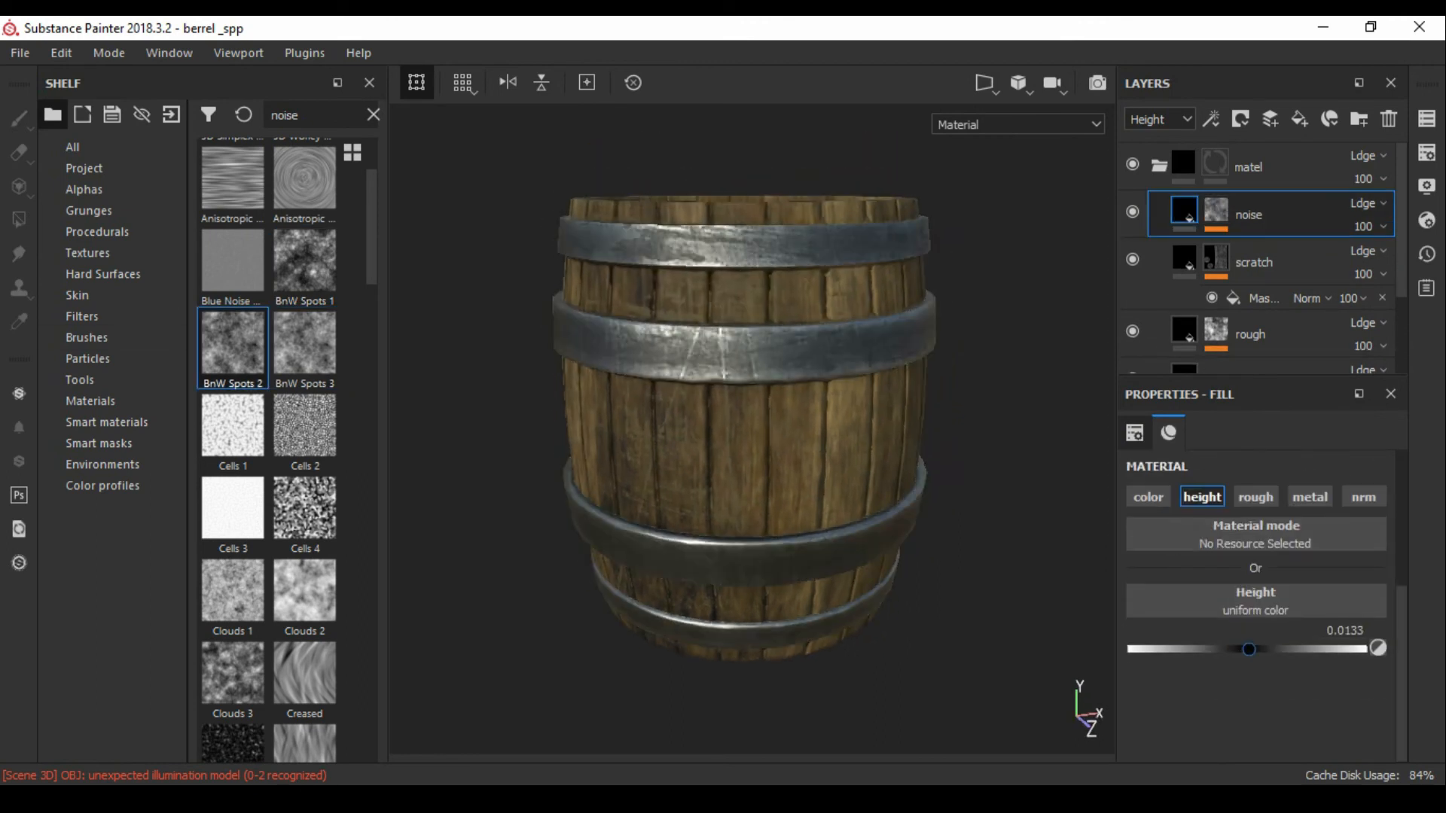
- Add a Levels adjustment to the noise layer's mask and set its input black point to 0.231 and midtones to 0.561
{"action": "left_click", "coordinate": [1211, 119]}
{"action": "left_click", "coordinate": [1251, 200]}
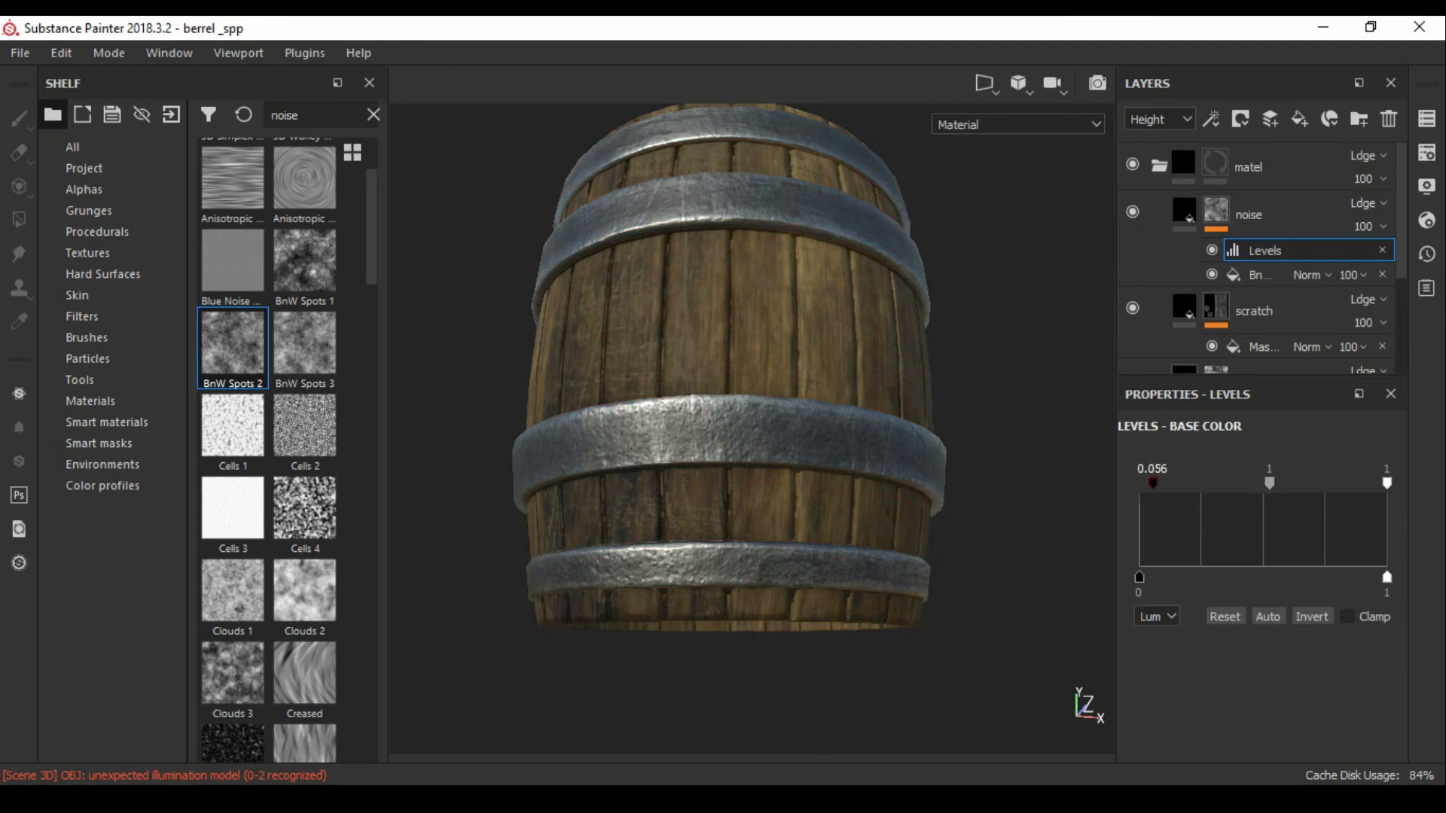
{"action": "left_click_drag", "start_coordinate": [1258, 484], "coordinate": [1261, 483]}
{"action": "left_click_drag", "start_coordinate": [761, 362], "coordinate": [790, 452], "text": "alt"}
{"action": "scroll", "coordinate": [769, 467], "scroll_direction": "down", "scroll_amount": 2}
{"action": "mouse_move", "coordinate": [964, 369]}
{"action": "left_mouse_down", "text": "alt"}
{"action": "mouse_move", "coordinate": [979, 392]}
{"action": "mouse_move", "coordinate": [983, 377]}
{"action": "mouse_move", "coordinate": [960, 396]}
{"action": "left_mouse_up", "text": "alt"}
{"action": "left_click", "coordinate": [1216, 212]}
{"action": "left_click", "coordinate": [1265, 250]}
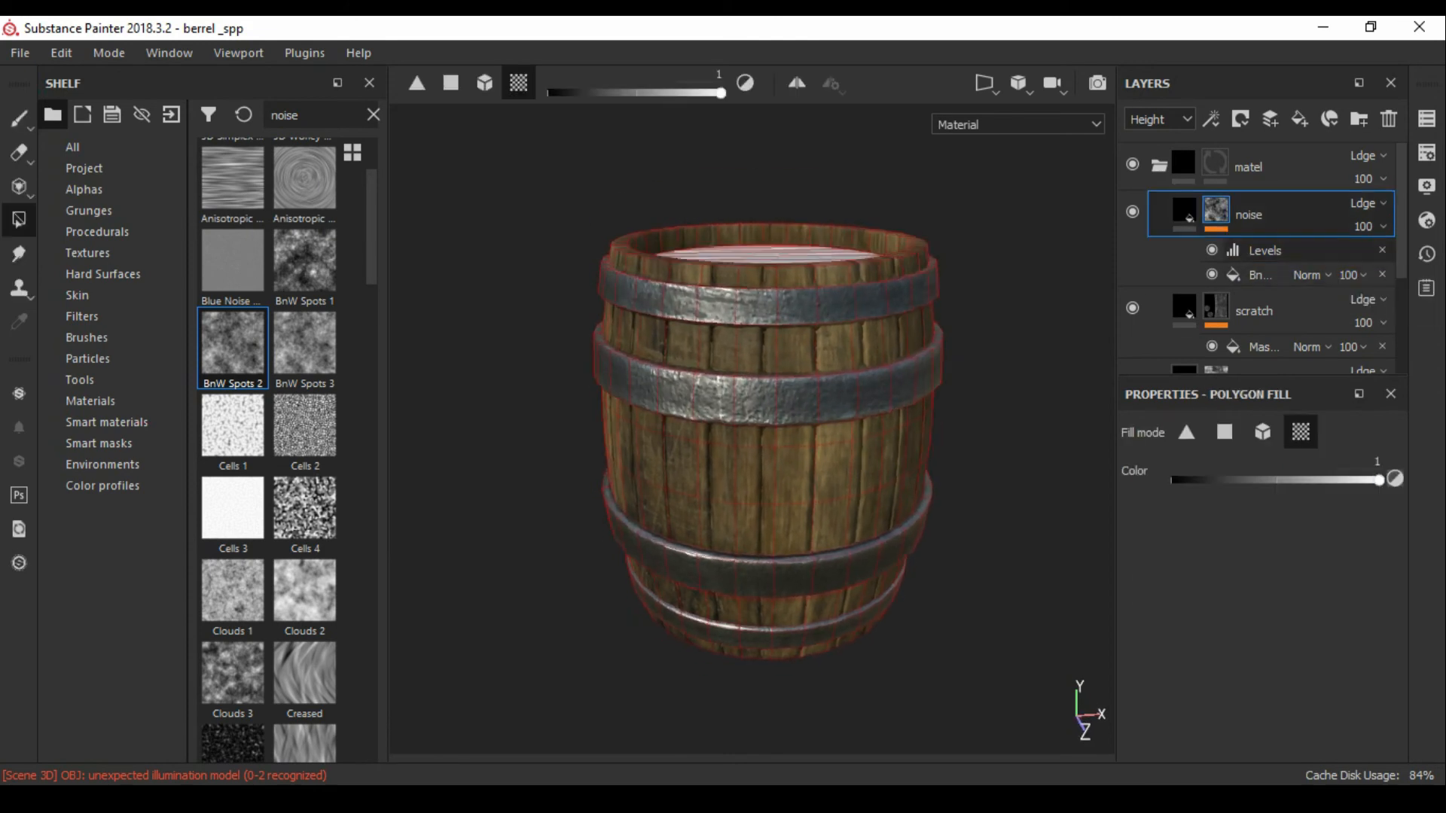
{"action": "scroll", "coordinate": [953, 332], "scroll_direction": "down", "scroll_amount": 1}
{"action": "mouse_move", "coordinate": [964, 392]}
{"action": "left_mouse_down", "text": "alt"}
{"action": "mouse_move", "coordinate": [953, 331]}
{"action": "mouse_move", "coordinate": [968, 391]}
{"action": "mouse_move", "coordinate": [952, 335]}
{"action": "mouse_move", "coordinate": [979, 316]}
{"action": "mouse_move", "coordinate": [971, 406]}
{"action": "mouse_move", "coordinate": [941, 467]}
{"action": "mouse_move", "coordinate": [941, 451]}
{"action": "left_mouse_up", "text": "alt"}
{"action": "left_click", "coordinate": [1184, 212]}
{"action": "left_click", "coordinate": [1215, 211]}
{"action": "left_click", "coordinate": [1265, 250]}
{"action": "left_click", "coordinate": [1183, 212]}
- Preview the barrel in rendering mode with the display settings open, and return to the noise mask's Levels
{"action": "left_click", "coordinate": [1098, 83]}
{"action": "left_click", "coordinate": [1427, 186]}
{"action": "left_click", "coordinate": [1256, 609]}
{"action": "left_click", "coordinate": [1160, 512]}
{"action": "left_click", "coordinate": [942, 467]}
{"action": "left_click", "coordinate": [1391, 82]}
{"action": "left_click", "coordinate": [1216, 211]}
{"action": "left_click", "coordinate": [1266, 250]}
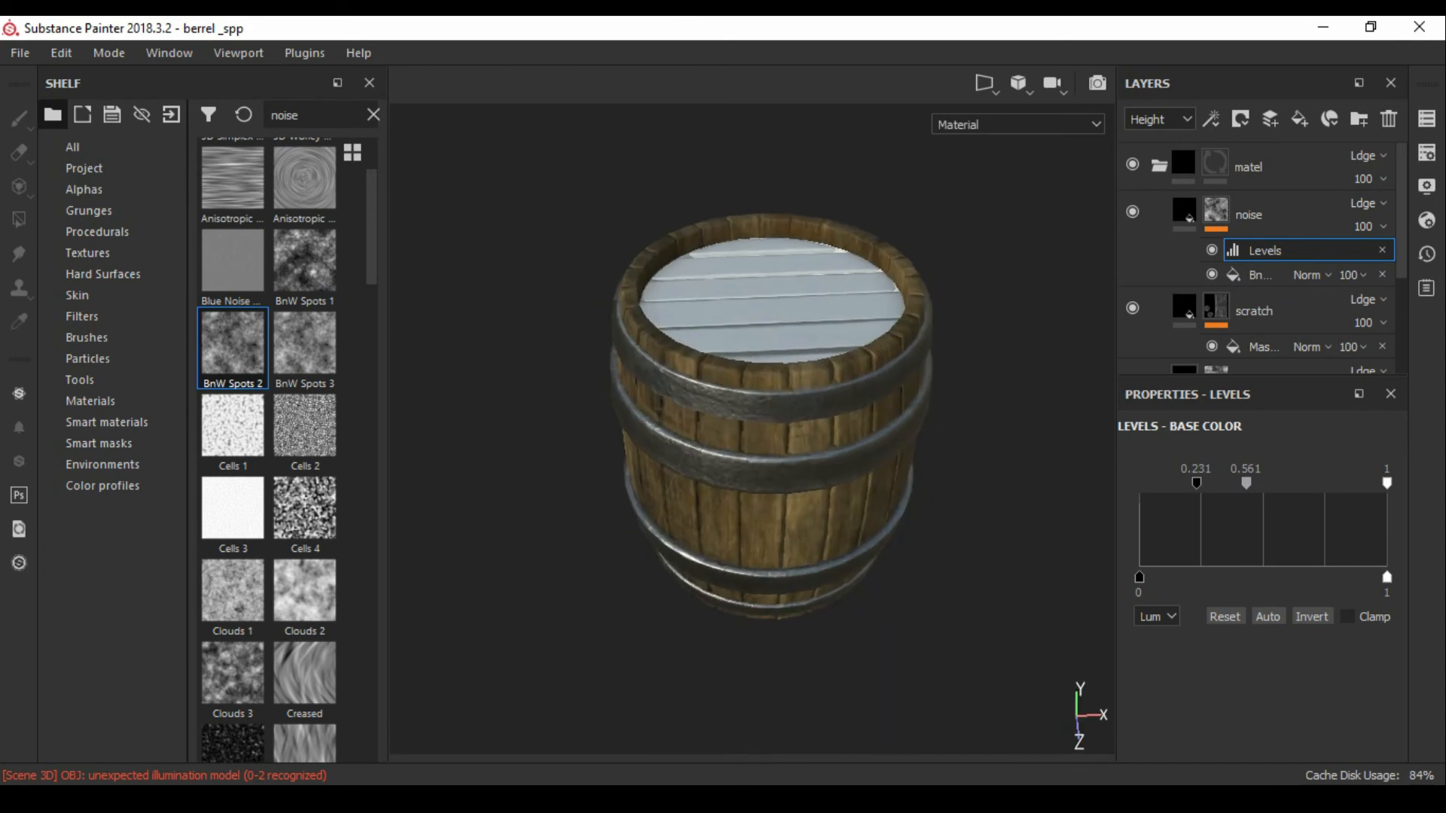
{"action": "left_click_drag", "start_coordinate": [775, 421], "coordinate": [776, 452], "text": "alt"}
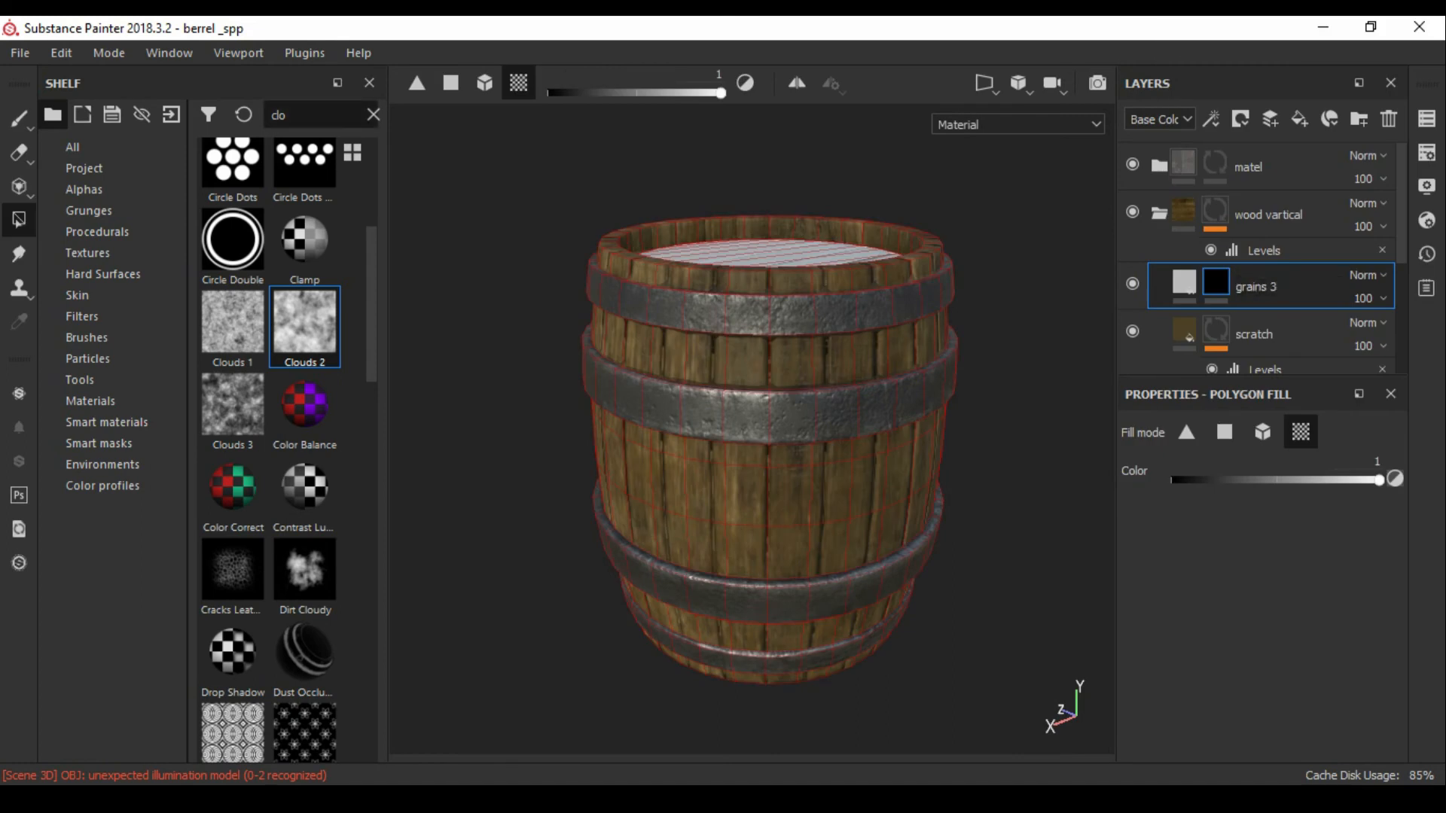
- Find Directional Noise 3 in the full shelf and add it as a fill to the grains 3 layer's mask
{"action": "left_click", "coordinate": [72, 147]}
{"action": "scroll", "coordinate": [233, 420], "scroll_direction": "down", "scroll_amount": 20}
{"action": "scroll", "coordinate": [233, 420], "scroll_direction": "down", "scroll_amount": 15}
{"action": "mouse_move", "coordinate": [233, 354]}
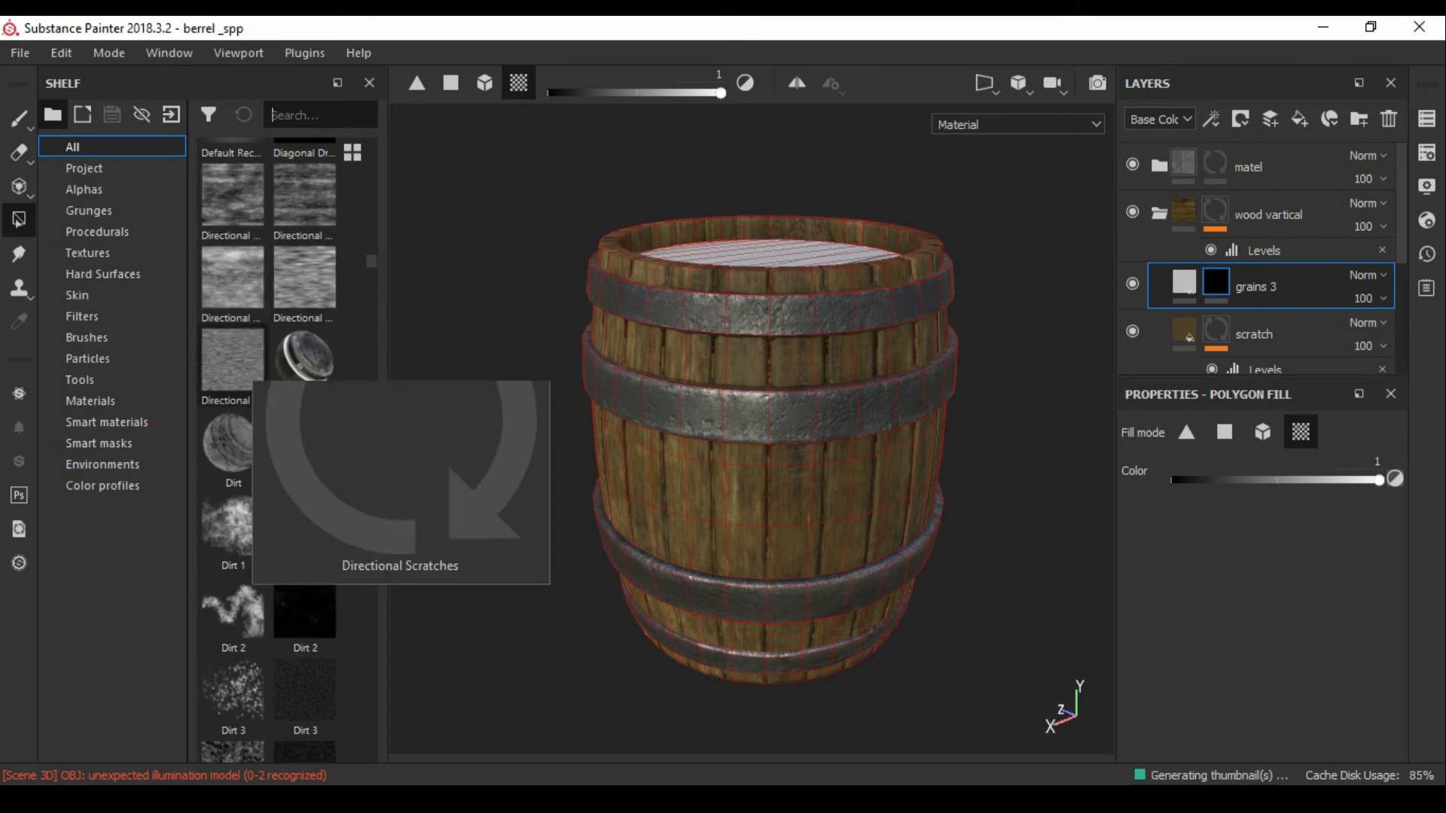
{"action": "left_click", "coordinate": [233, 279]}
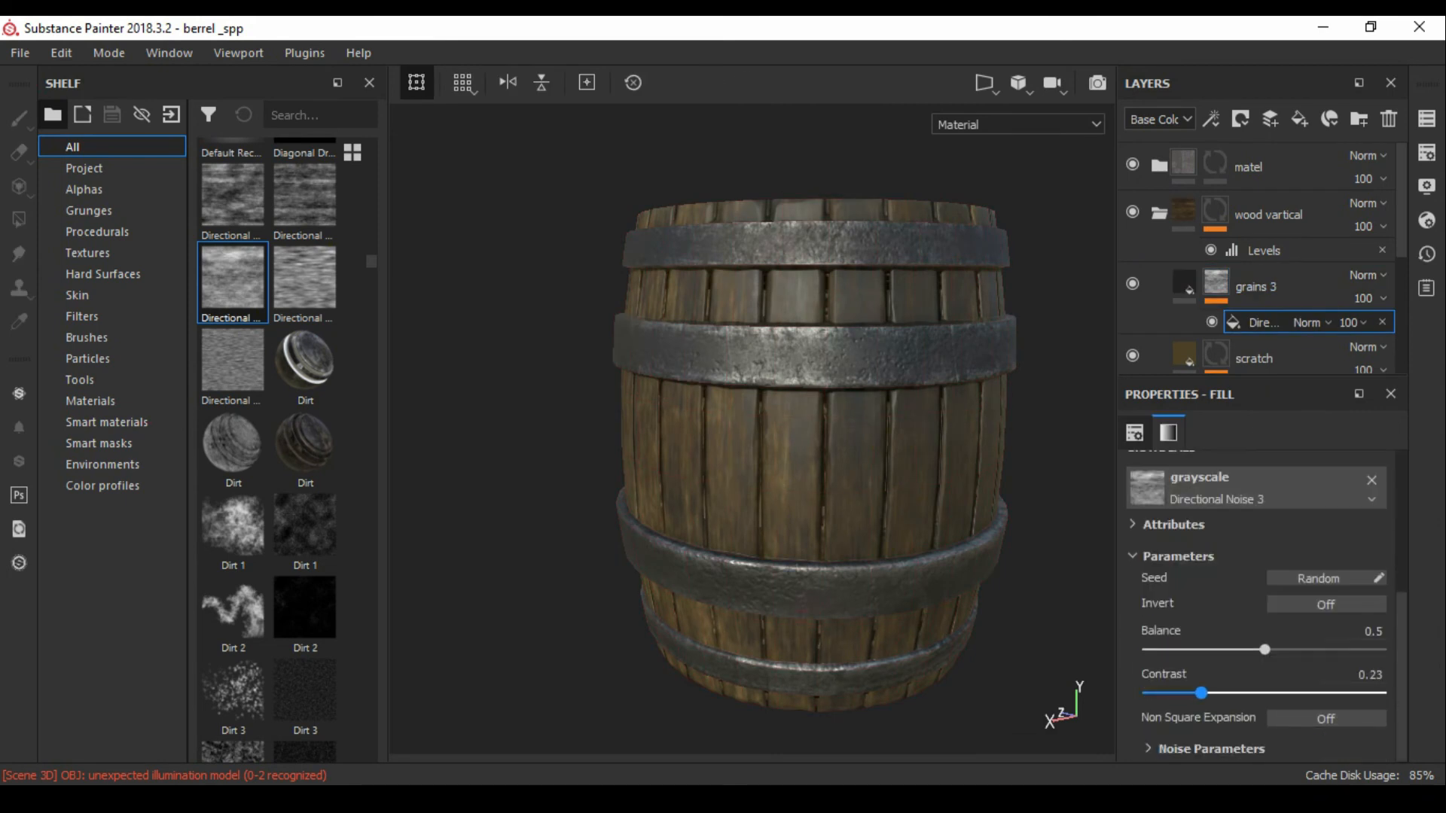
- Set the grains 3 mask fill's contrast to 0.42 and balance to 0.36
{"action": "left_click_drag", "start_coordinate": [1267, 693], "coordinate": [1247, 693]}
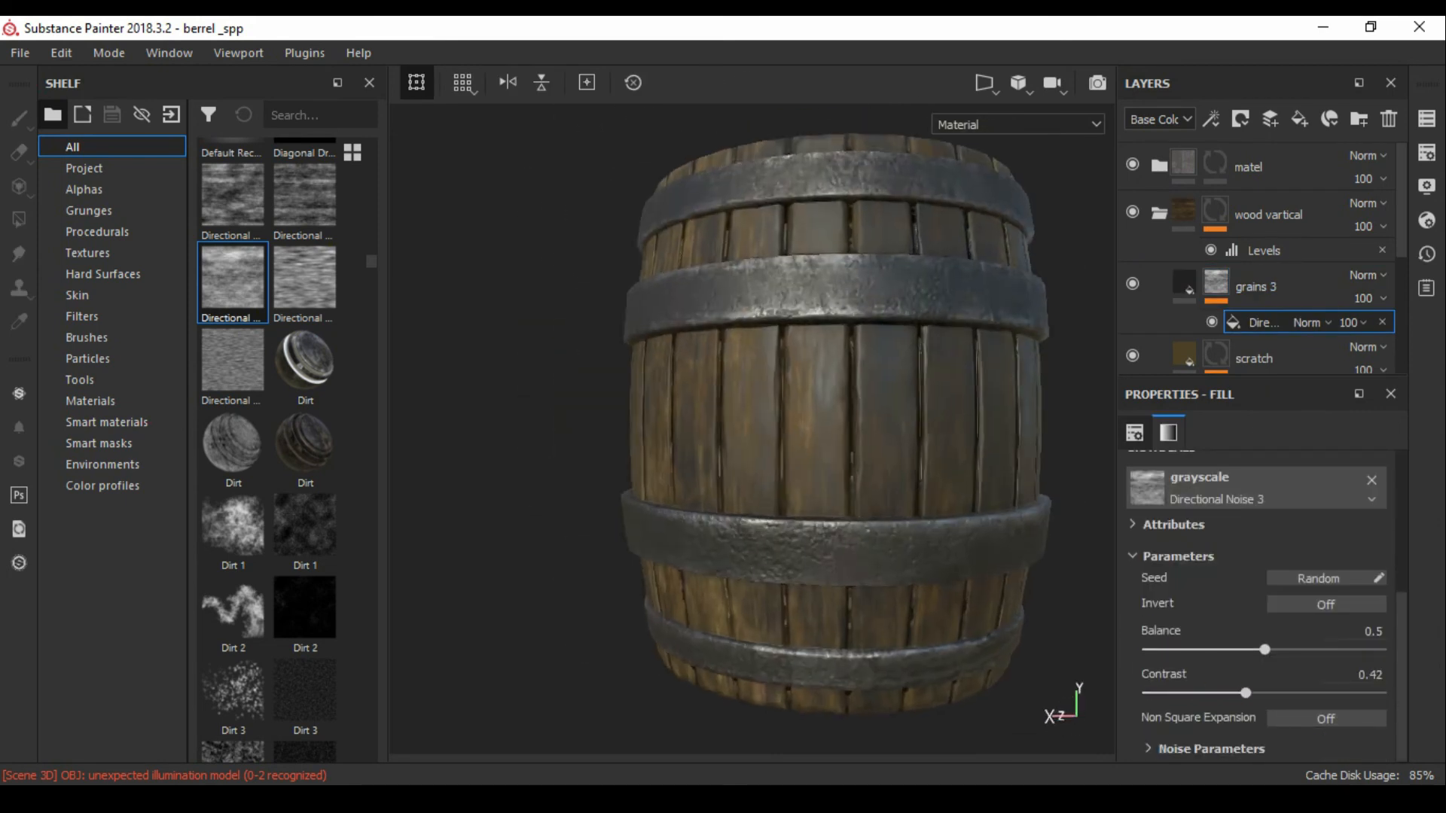
{"action": "left_click", "coordinate": [1184, 282]}
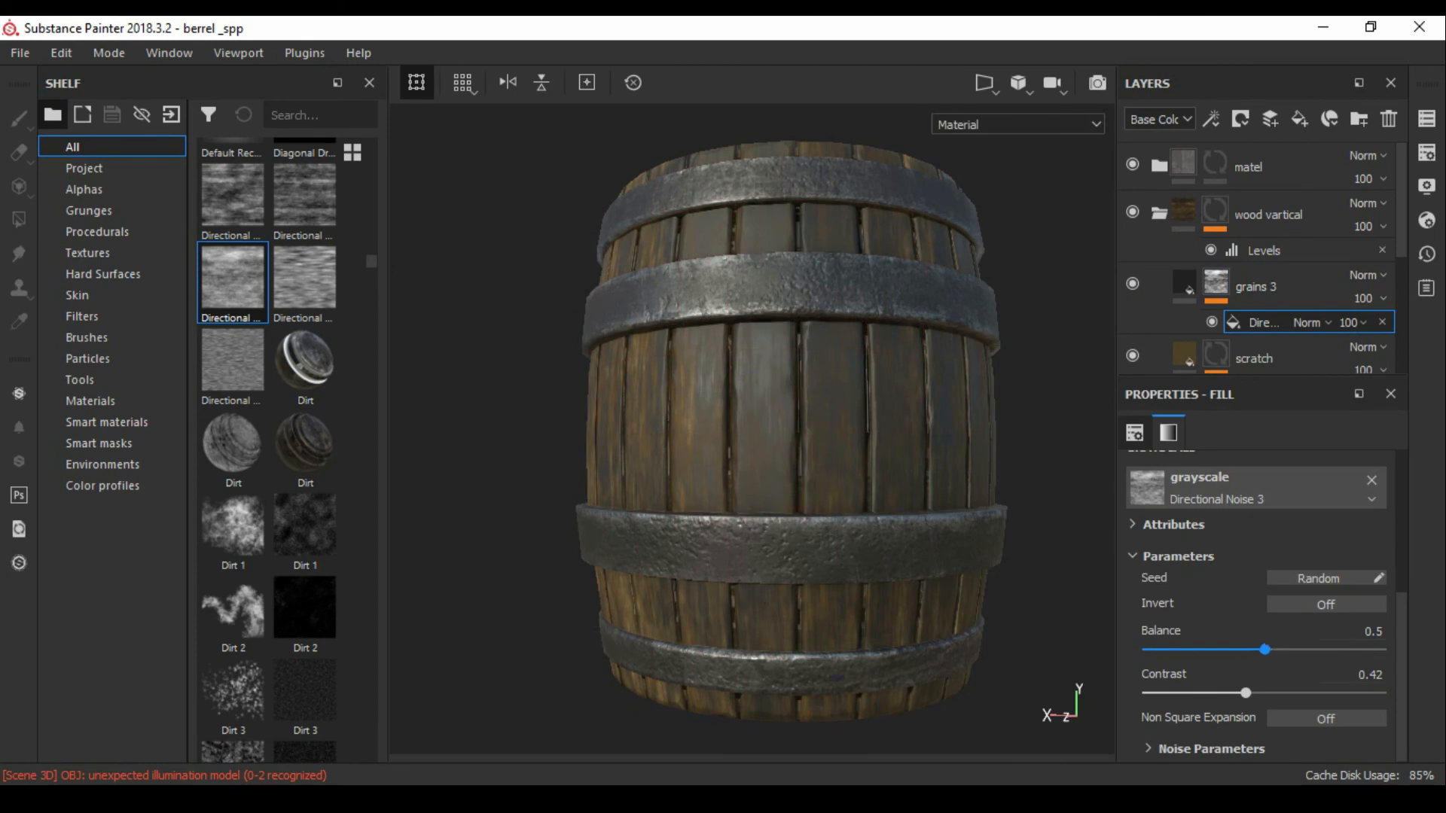
{"action": "left_click_drag", "start_coordinate": [1238, 650], "coordinate": [1231, 650]}
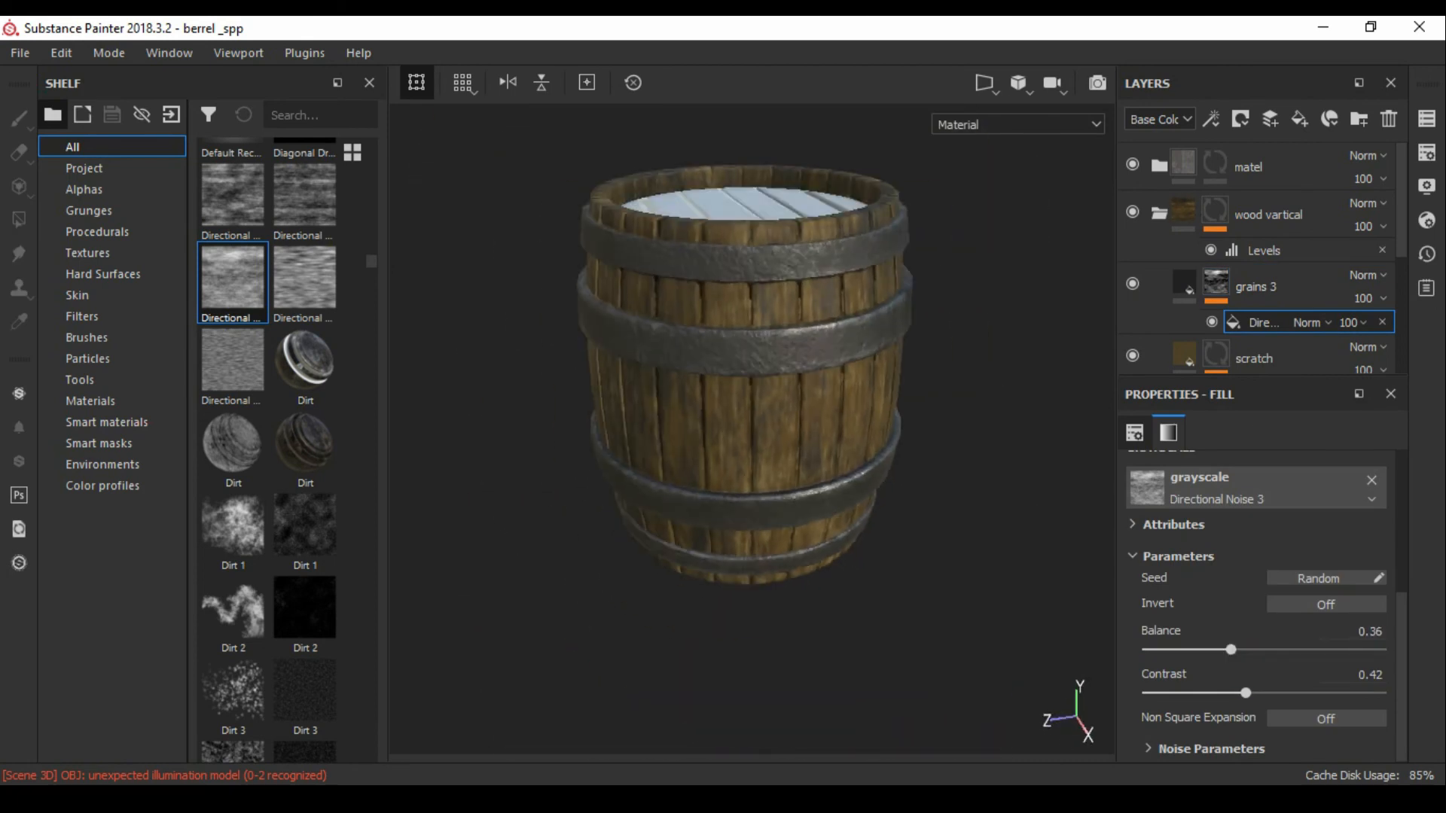
{"action": "middle_click_drag", "start_coordinate": [776, 467], "coordinate": [772, 422], "text": "alt"}
- Examine the scratch layer's mask fill parameters in the matel folder, and return to the wood vartical folder's layers
{"action": "scroll", "coordinate": [1265, 239], "scroll_direction": "down", "scroll_amount": 4}
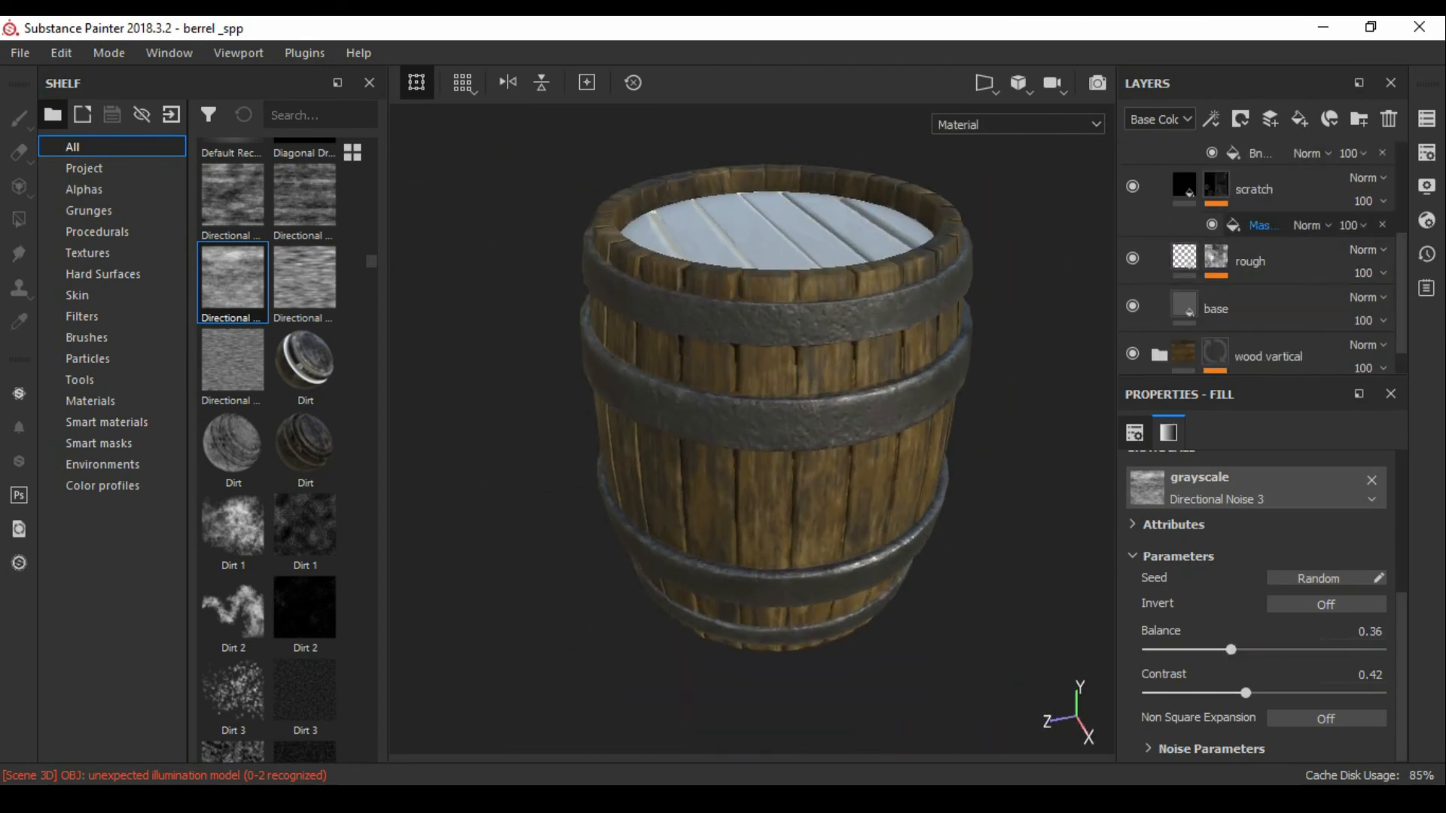
{"action": "left_click", "coordinate": [1262, 225]}
{"action": "scroll", "coordinate": [1263, 602], "scroll_direction": "down", "scroll_amount": 15}
{"action": "scroll", "coordinate": [775, 422], "scroll_direction": "up", "scroll_amount": 5}
{"action": "scroll", "coordinate": [775, 422], "scroll_direction": "down", "scroll_amount": 5}
{"action": "mouse_move", "coordinate": [776, 421]}
{"action": "left_mouse_down", "text": "alt"}
{"action": "mouse_move", "coordinate": [818, 512]}
{"action": "mouse_move", "coordinate": [918, 384]}
{"action": "mouse_move", "coordinate": [844, 482]}
{"action": "mouse_move", "coordinate": [848, 506]}
{"action": "left_mouse_up", "text": "alt"}
{"action": "left_click", "coordinate": [1215, 185]}
{"action": "scroll", "coordinate": [1250, 226], "scroll_direction": "up", "scroll_amount": 4}
{"action": "left_click", "coordinate": [1215, 259]}
{"action": "left_click", "coordinate": [1183, 212]}
{"action": "left_click", "coordinate": [1159, 165]}
{"action": "left_click", "coordinate": [1183, 211]}
{"action": "left_click", "coordinate": [1159, 213]}
- Add a black-masked fill layer named "paint" above the grains 3 layer
{"action": "left_click", "coordinate": [1215, 282]}
{"action": "left_click", "coordinate": [1299, 119]}
{"action": "right_click", "coordinate": [1250, 286]}
{"action": "left_click", "coordinate": [1226, 52]}
{"action": "double_click", "coordinate": [1260, 286]}
{"action": "type", "text": "paint"}
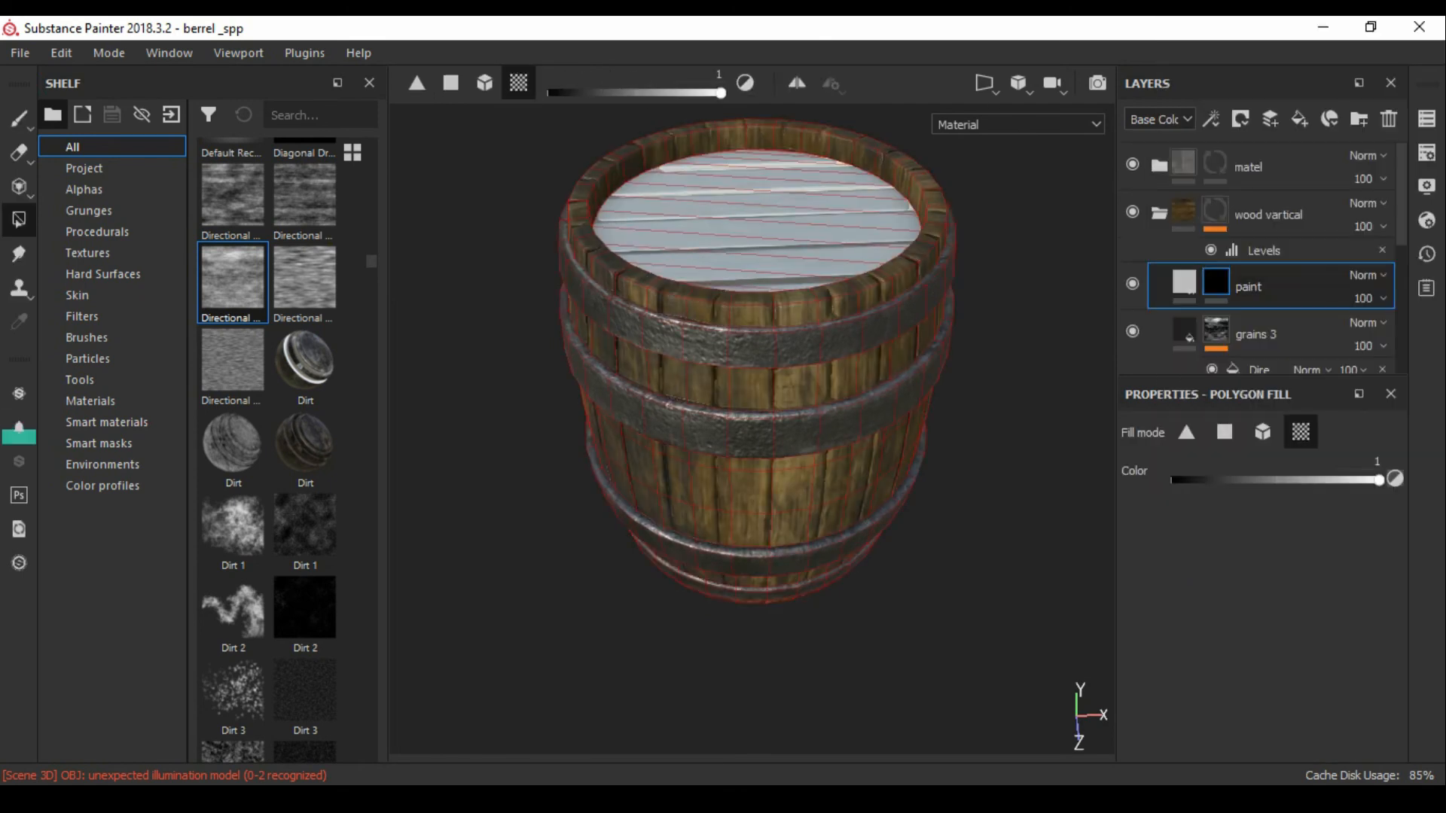
- Set the paint layer's base color to near-black and its roughness to 0.3556, and save the project
{"action": "left_click", "coordinate": [1184, 282]}
{"action": "scroll", "coordinate": [1254, 558], "scroll_direction": "down", "scroll_amount": 5}
{"action": "left_click", "coordinate": [1254, 469]}
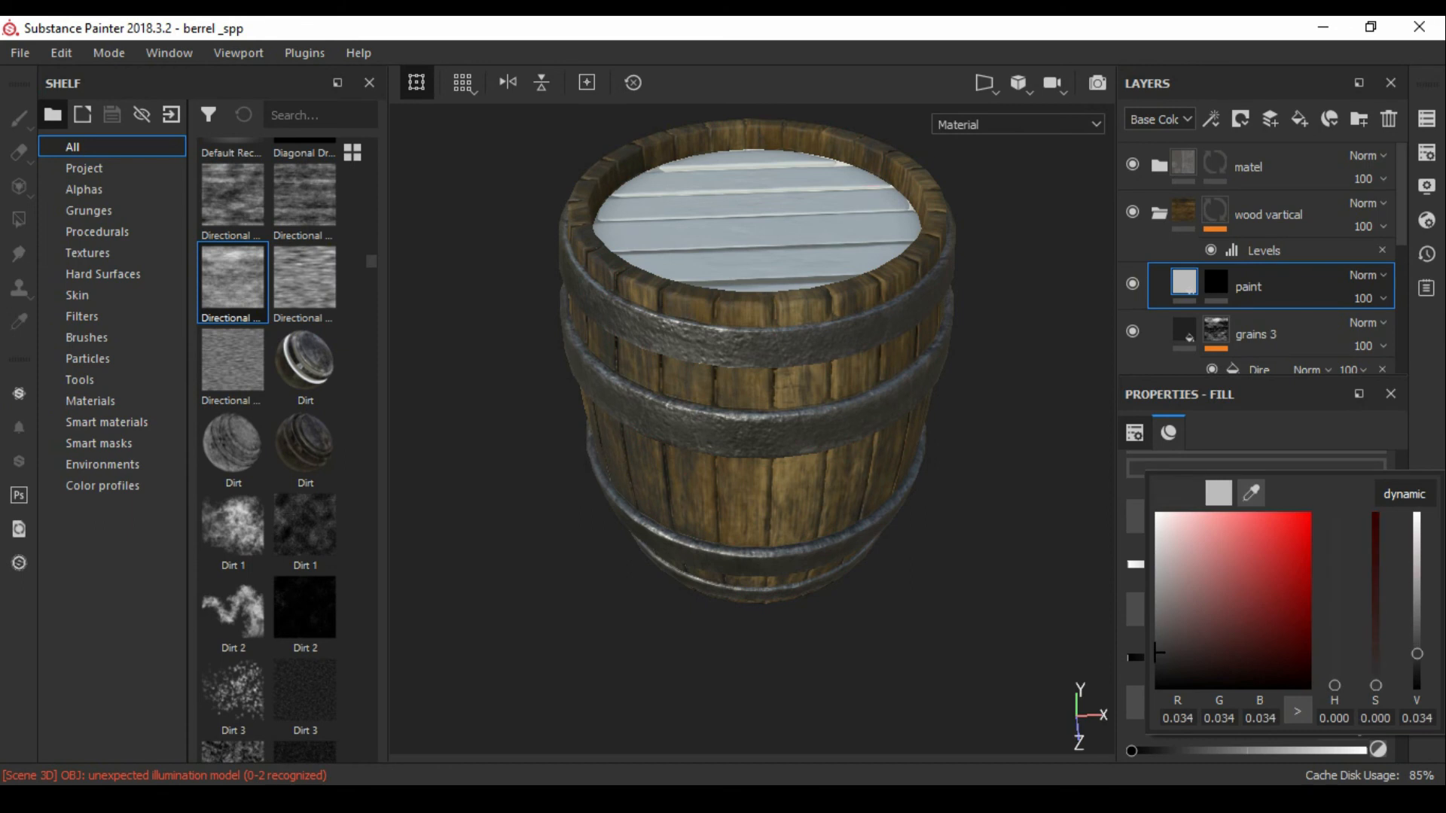
{"action": "key", "text": "ctrl+s"}
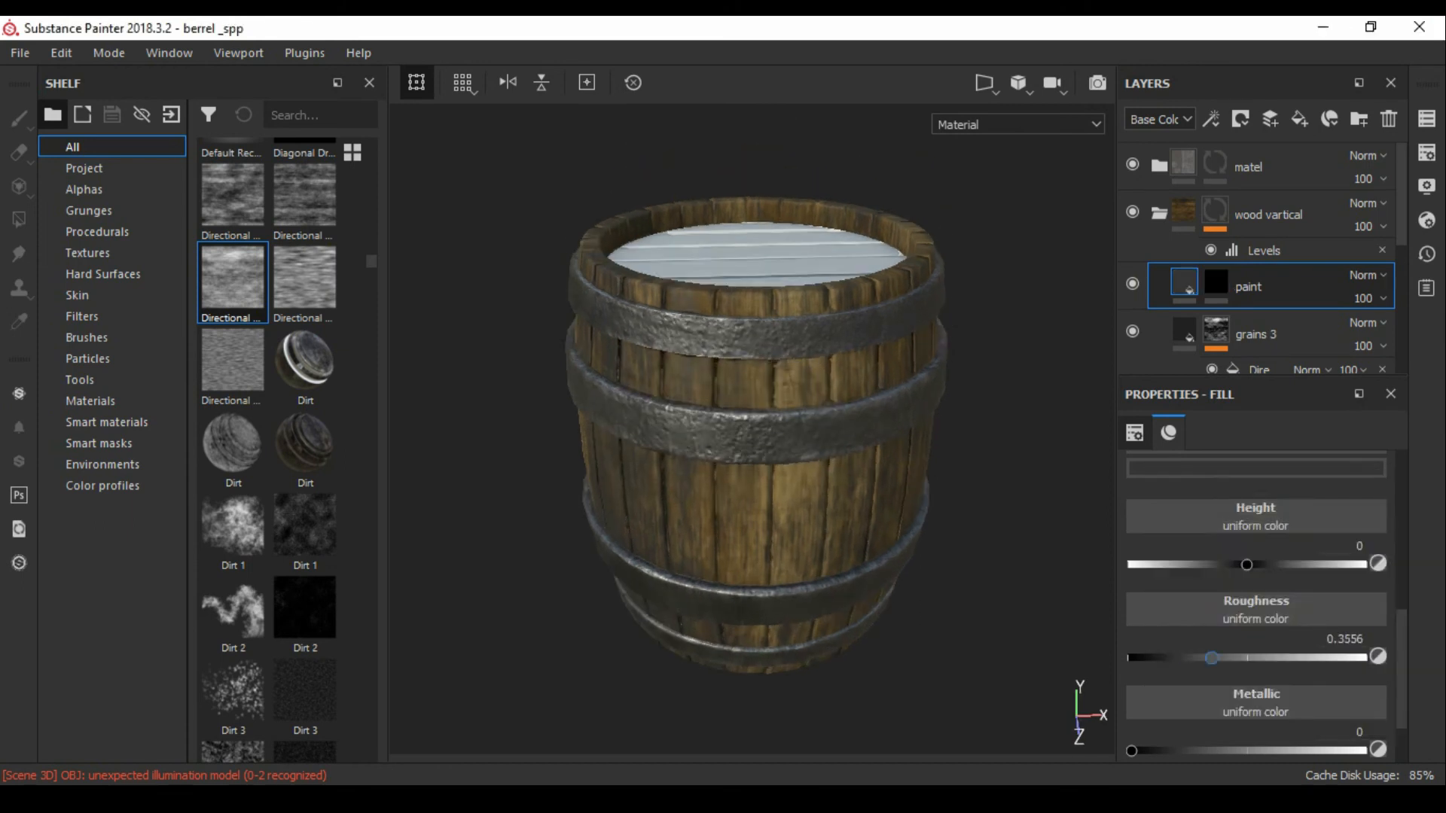
- Add a paint effect to the paint layer's mask and activate the paint brush
{"action": "key", "text": "4"}
{"action": "left_click", "coordinate": [1041, 718]}
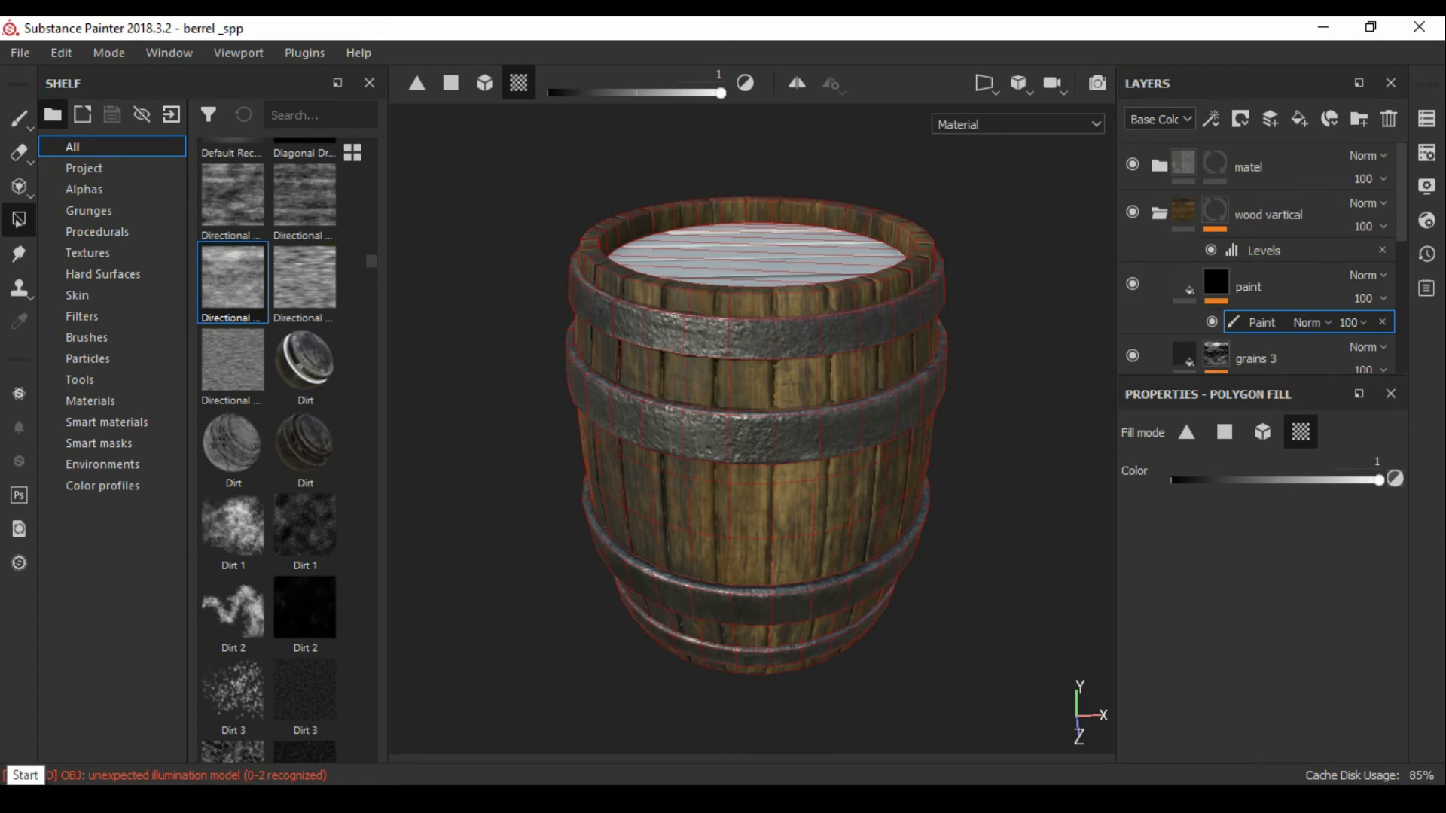
{"action": "scroll", "coordinate": [753, 437], "scroll_direction": "up", "scroll_amount": 2}
{"action": "left_click_drag", "start_coordinate": [753, 429], "coordinate": [749, 439], "text": "alt"}
{"action": "key", "text": "1"}
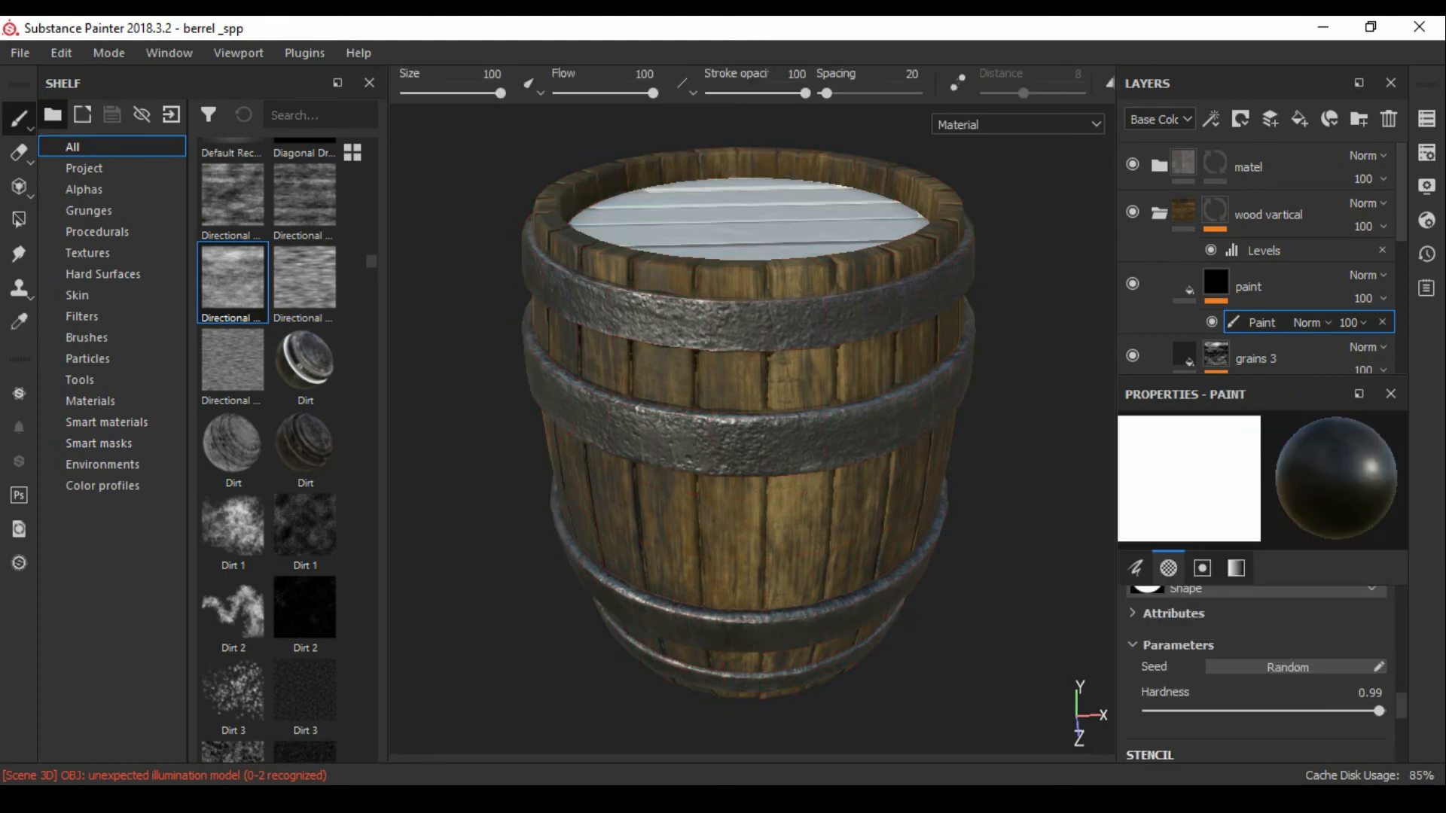
- Choose the Dirt 1 brush and set its stroke opacity and flow to 63
{"action": "left_click", "coordinate": [87, 337]}
{"action": "scroll", "coordinate": [305, 377], "scroll_direction": "down", "scroll_amount": 5}
{"action": "left_click", "coordinate": [305, 392]}
{"action": "mouse_move", "coordinate": [876, 385]}
{"action": "left_mouse_down", "text": "alt"}
{"action": "mouse_move", "coordinate": [864, 301]}
{"action": "mouse_move", "coordinate": [866, 320]}
{"action": "left_mouse_up", "text": "alt"}
{"action": "left_click_drag", "start_coordinate": [805, 93], "coordinate": [762, 93]}
{"action": "left_click_drag", "start_coordinate": [652, 94], "coordinate": [593, 93]}
{"action": "left_click_drag", "start_coordinate": [866, 320], "coordinate": [863, 407], "text": "alt"}
{"action": "left_click_drag", "start_coordinate": [592, 93], "coordinate": [617, 93]}
- Brush dirt strokes onto the wooden staves around the barrel
{"action": "left_click_drag", "start_coordinate": [831, 326], "coordinate": [696, 424], "text": "alt"}
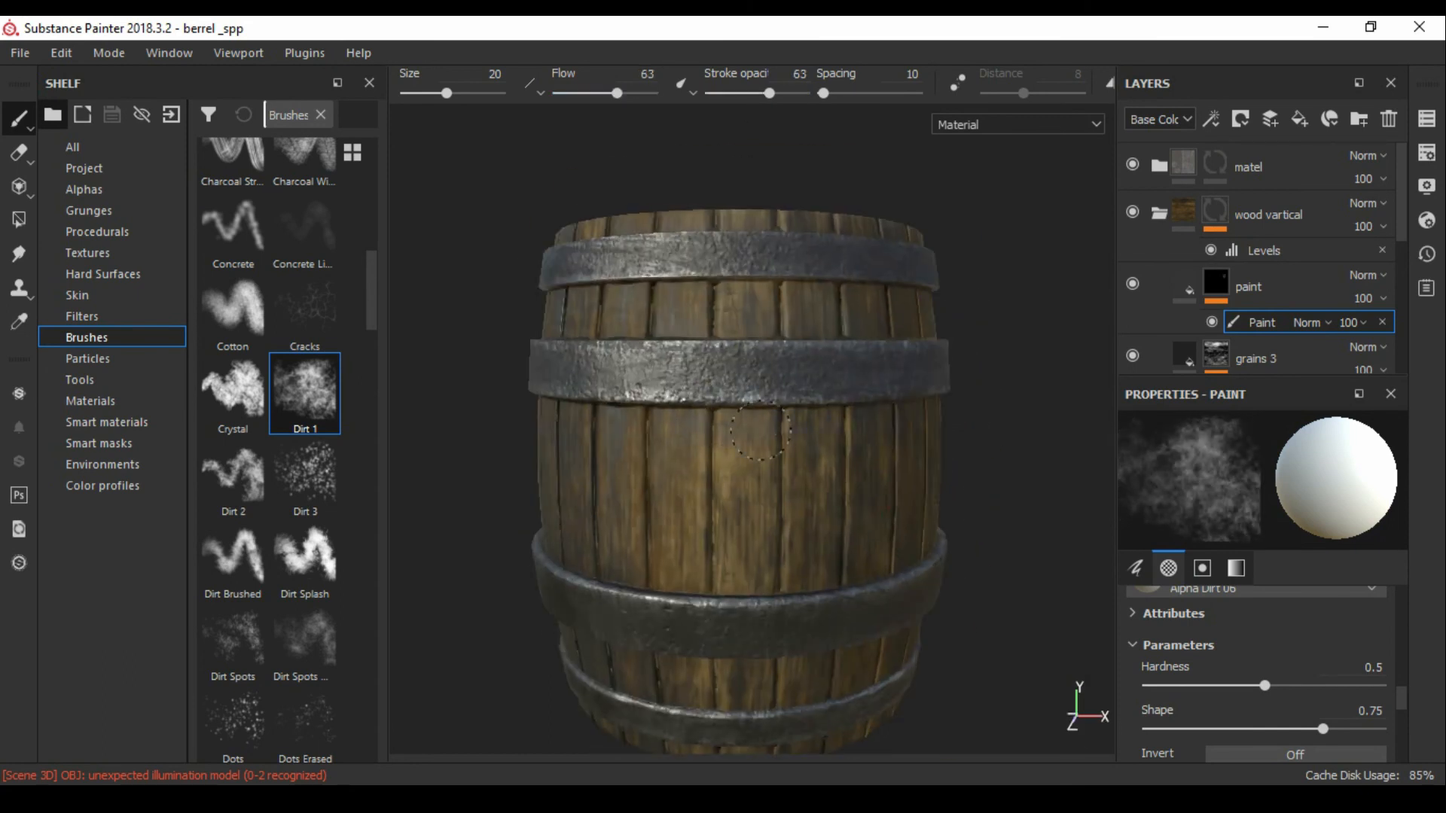
{"action": "middle_click_drag", "start_coordinate": [734, 461], "coordinate": [759, 347], "text": "alt"}
{"action": "mouse_move", "coordinate": [764, 461]}
{"action": "left_mouse_down", "text": "alt"}
{"action": "mouse_move", "coordinate": [765, 384]}
{"action": "mouse_move", "coordinate": [746, 346]}
{"action": "mouse_move", "coordinate": [671, 414]}
{"action": "mouse_move", "coordinate": [998, 422]}
{"action": "left_mouse_up", "text": "alt"}
{"action": "middle_click_drag", "start_coordinate": [700, 248], "coordinate": [708, 394], "text": "alt"}
{"action": "left_click_drag", "start_coordinate": [599, 393], "coordinate": [657, 395], "text": "alt"}
{"action": "left_click_drag", "start_coordinate": [852, 340], "coordinate": [708, 413], "text": "alt"}
- Set the Grunge Paint Scratched balance to 0.62 and contrast to 0.82 in the metal scratch layer's mask fill
{"action": "left_click", "coordinate": [1159, 166]}
{"action": "scroll", "coordinate": [1235, 241], "scroll_direction": "down", "scroll_amount": 3}
{"action": "left_click", "coordinate": [1217, 241]}
{"action": "left_click", "coordinate": [1264, 280]}
{"action": "scroll", "coordinate": [1272, 527], "scroll_direction": "down", "scroll_amount": 4}
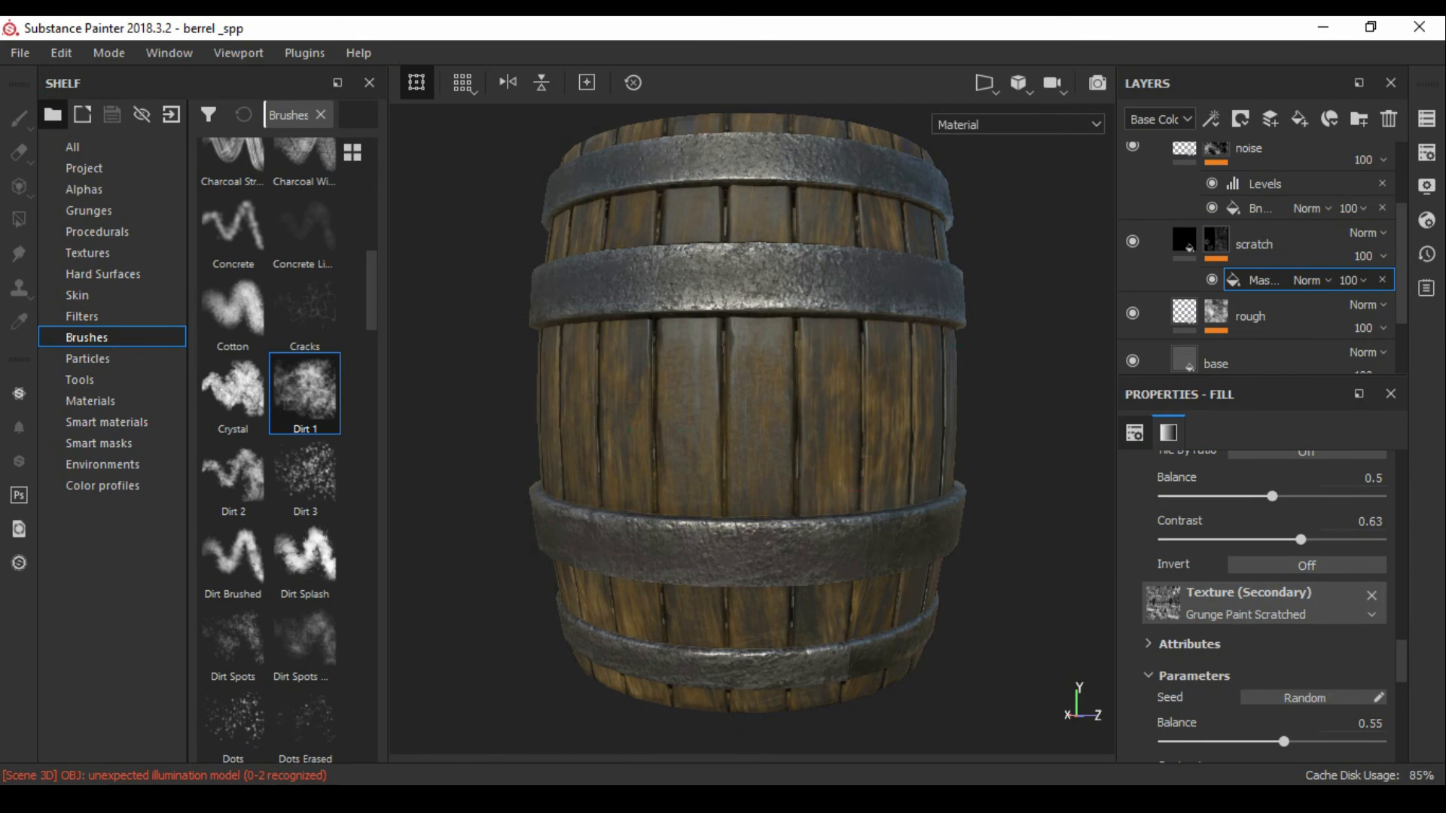
{"action": "scroll", "coordinate": [1273, 602], "scroll_direction": "down", "scroll_amount": 3}
{"action": "left_click_drag", "start_coordinate": [1307, 558], "coordinate": [1309, 558]}
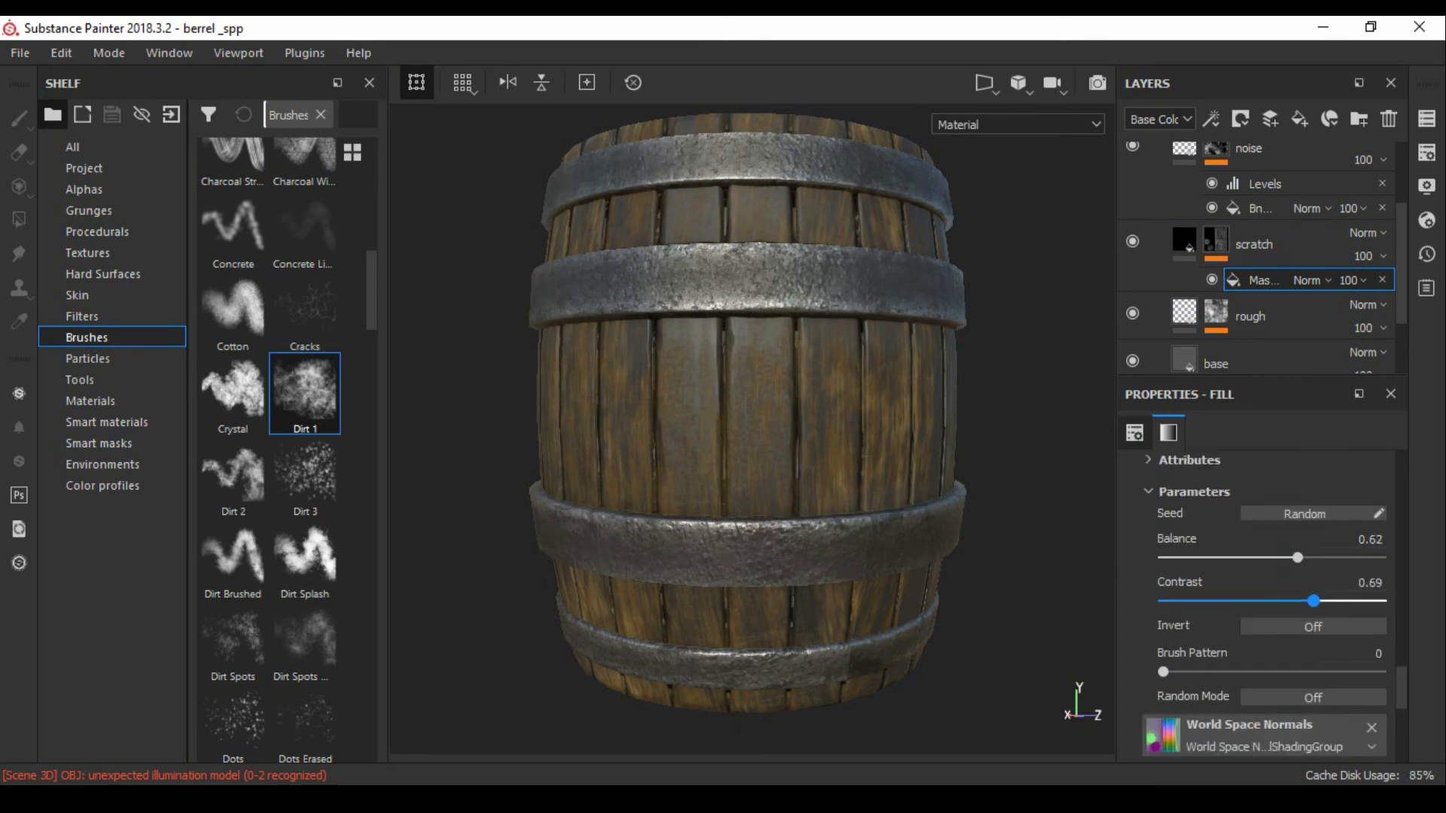
- Set the primary texture's contrast to 0.84 in the metal scratch mask, and save the project
{"action": "scroll", "coordinate": [1273, 588], "scroll_direction": "up", "scroll_amount": 3}
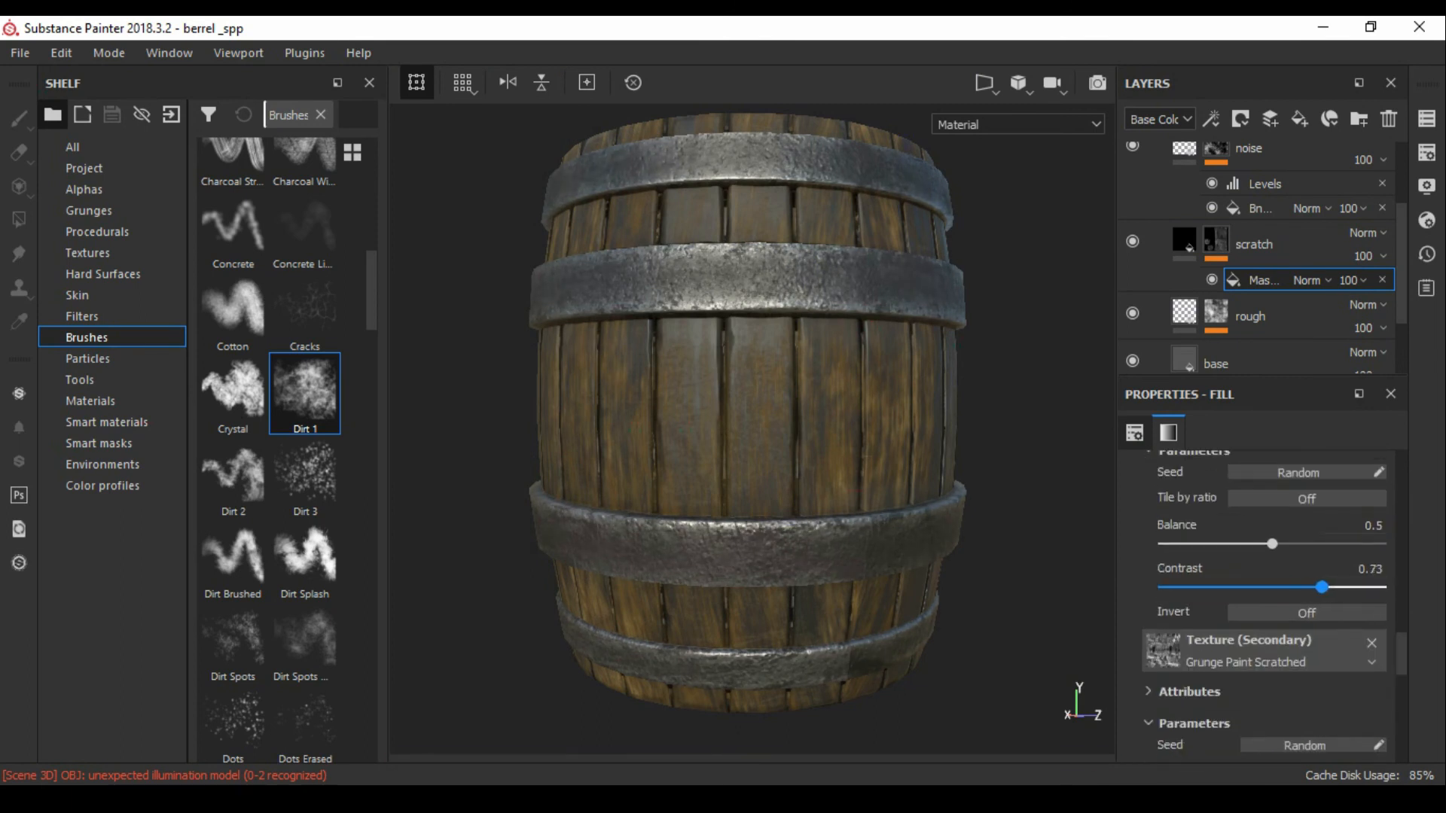
{"action": "left_click_drag", "start_coordinate": [753, 362], "coordinate": [764, 500], "text": "alt"}
{"action": "scroll", "coordinate": [1273, 208], "scroll_direction": "up", "scroll_amount": 2}
{"action": "key", "text": "ctrl+s"}
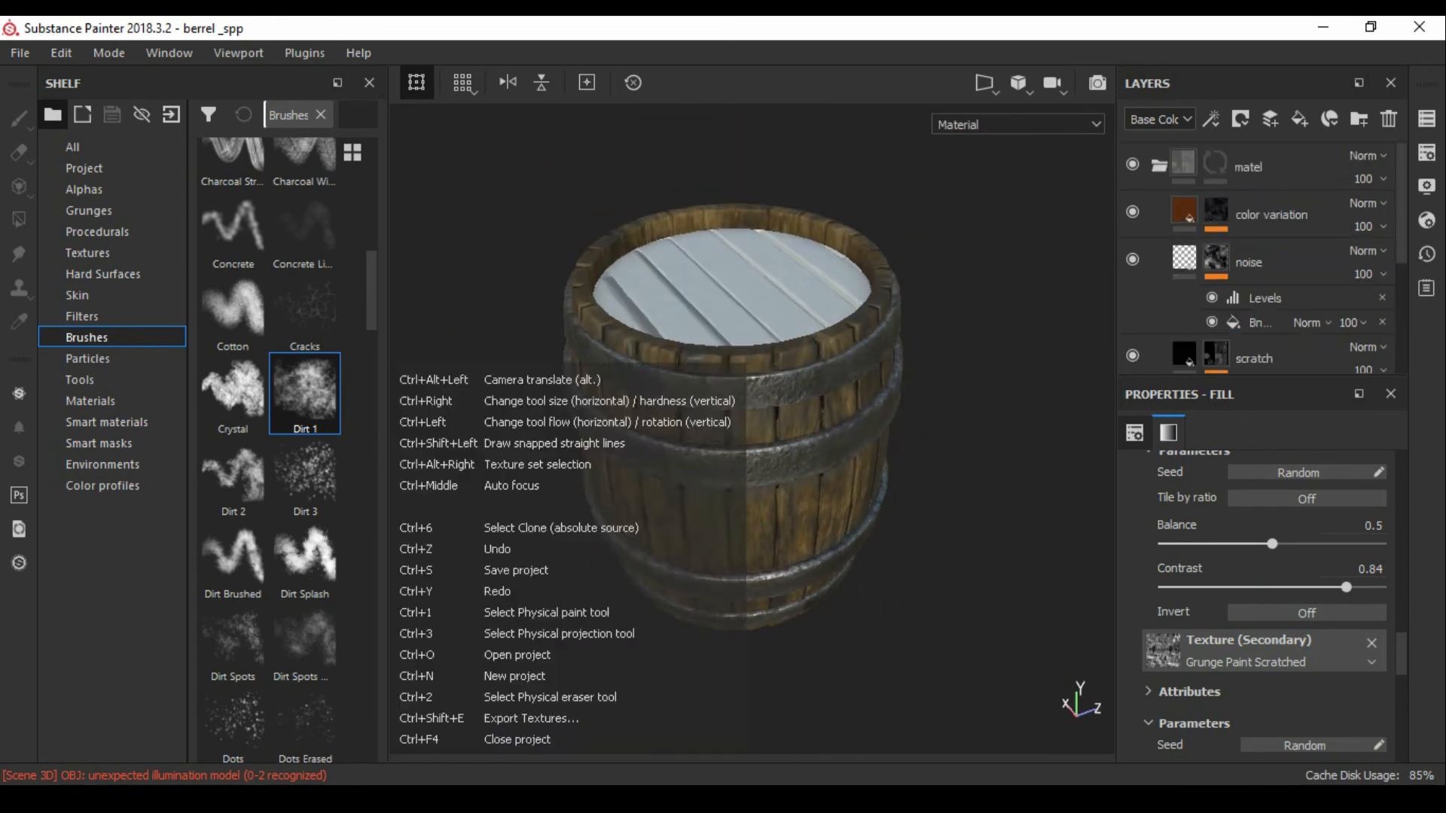
- Inspect the barrel's metal and wood in rendering mode, and return to the painting view
{"action": "left_click", "coordinate": [1097, 83]}
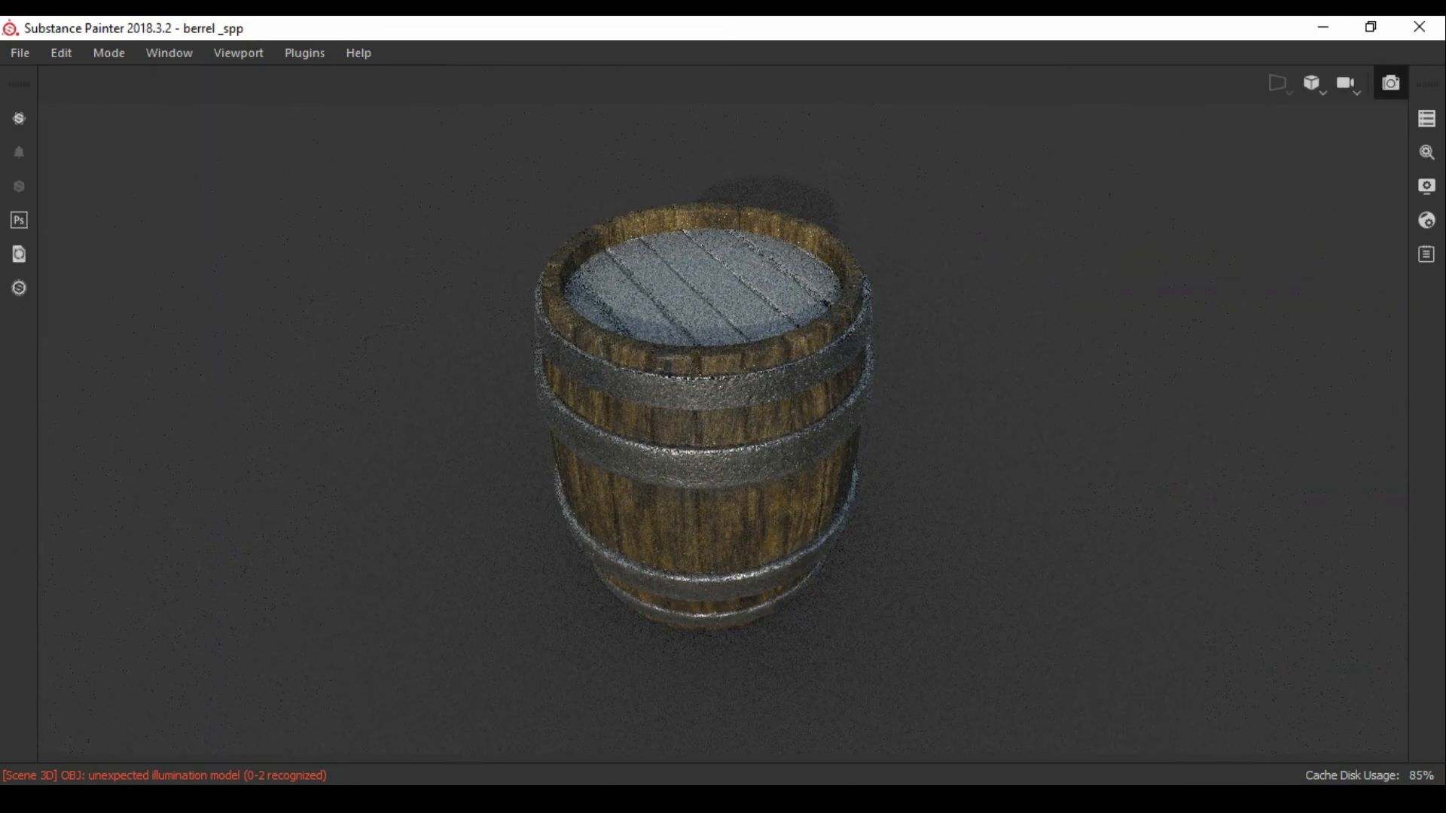
{"action": "left_click", "coordinate": [1390, 83]}
{"action": "mouse_move", "coordinate": [753, 467]}
{"action": "left_mouse_down", "text": "alt"}
{"action": "mouse_move", "coordinate": [761, 346]}
{"action": "mouse_move", "coordinate": [760, 392]}
{"action": "left_mouse_up", "text": "alt"}
{"action": "left_click", "coordinate": [1097, 83]}
{"action": "left_click", "coordinate": [1390, 83]}
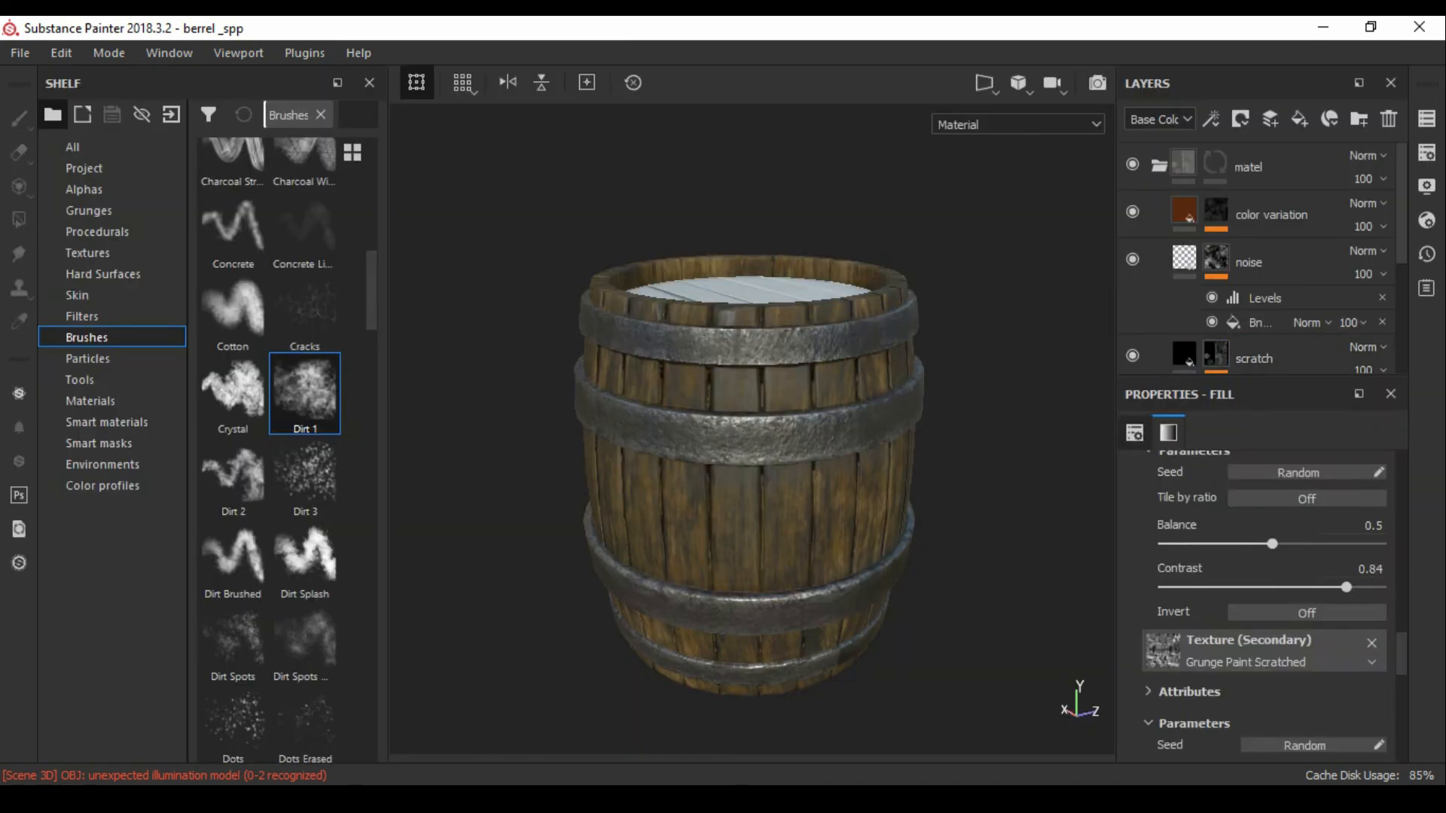
- Readjust the balance of the scratch mask's Grunge Paint Scratched texture and check it in rendering mode
{"action": "left_click", "coordinate": [1215, 354]}
{"action": "scroll", "coordinate": [1258, 301], "scroll_direction": "down", "scroll_amount": 2}
{"action": "left_click", "coordinate": [1264, 311]}
{"action": "scroll", "coordinate": [1265, 603], "scroll_direction": "down", "scroll_amount": 4}
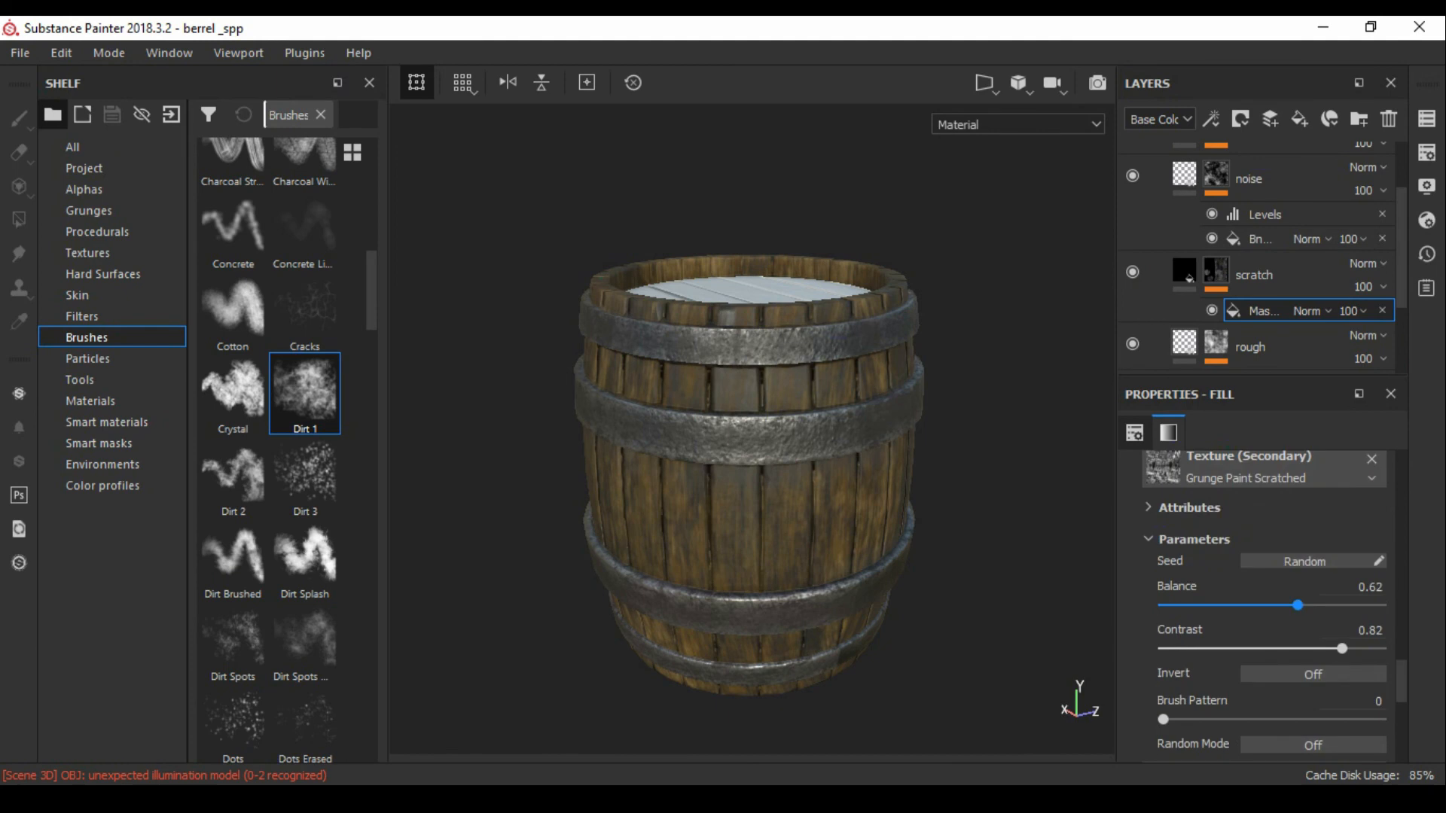
{"action": "left_click", "coordinate": [1098, 83]}
{"action": "left_click", "coordinate": [1390, 83]}
- Set the scratch mask's primary texture balance to 0.49 and check the bands in rendering mode
{"action": "scroll", "coordinate": [1272, 573], "scroll_direction": "up", "scroll_amount": 4}
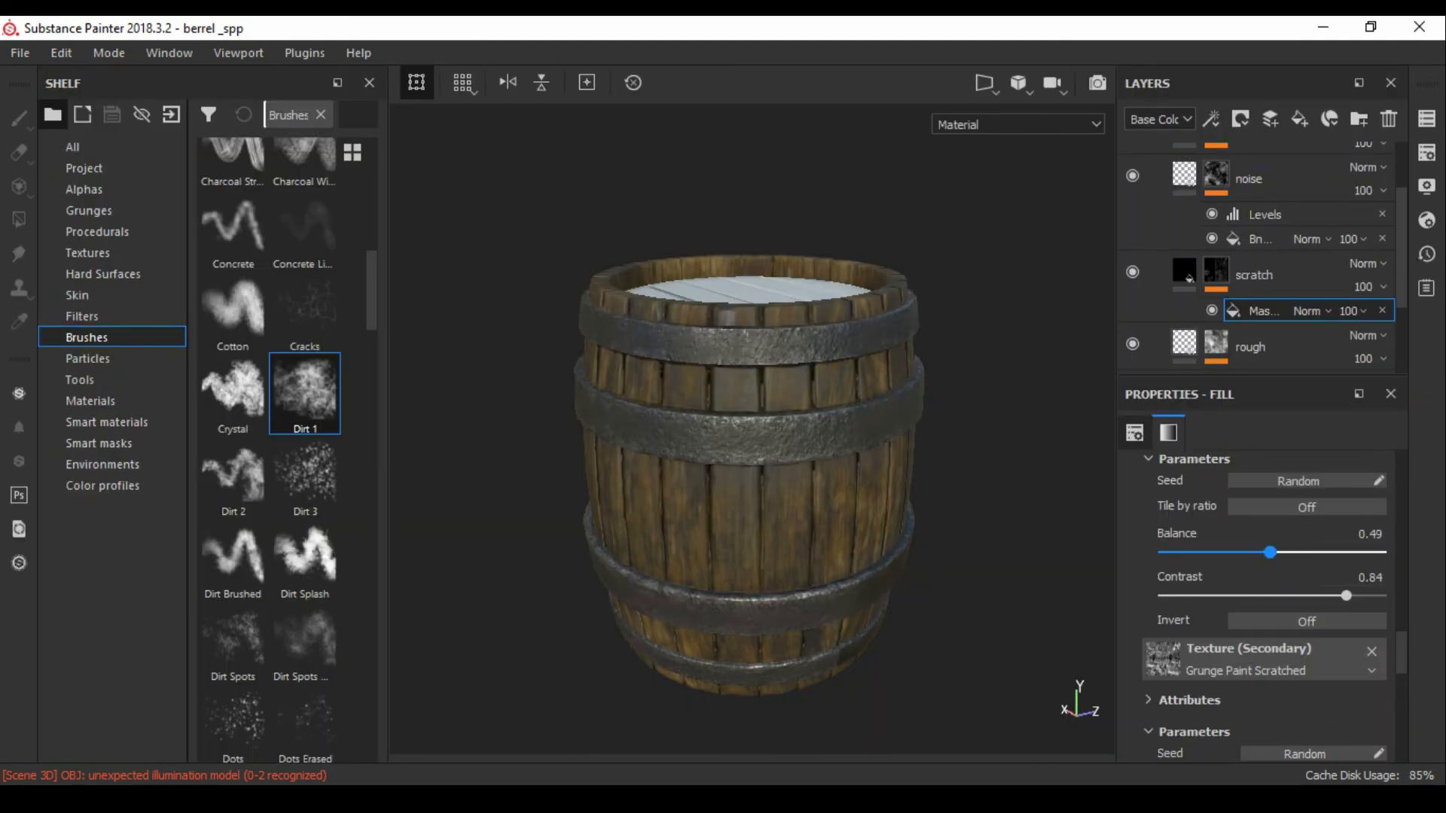
{"action": "left_click", "coordinate": [1097, 83]}
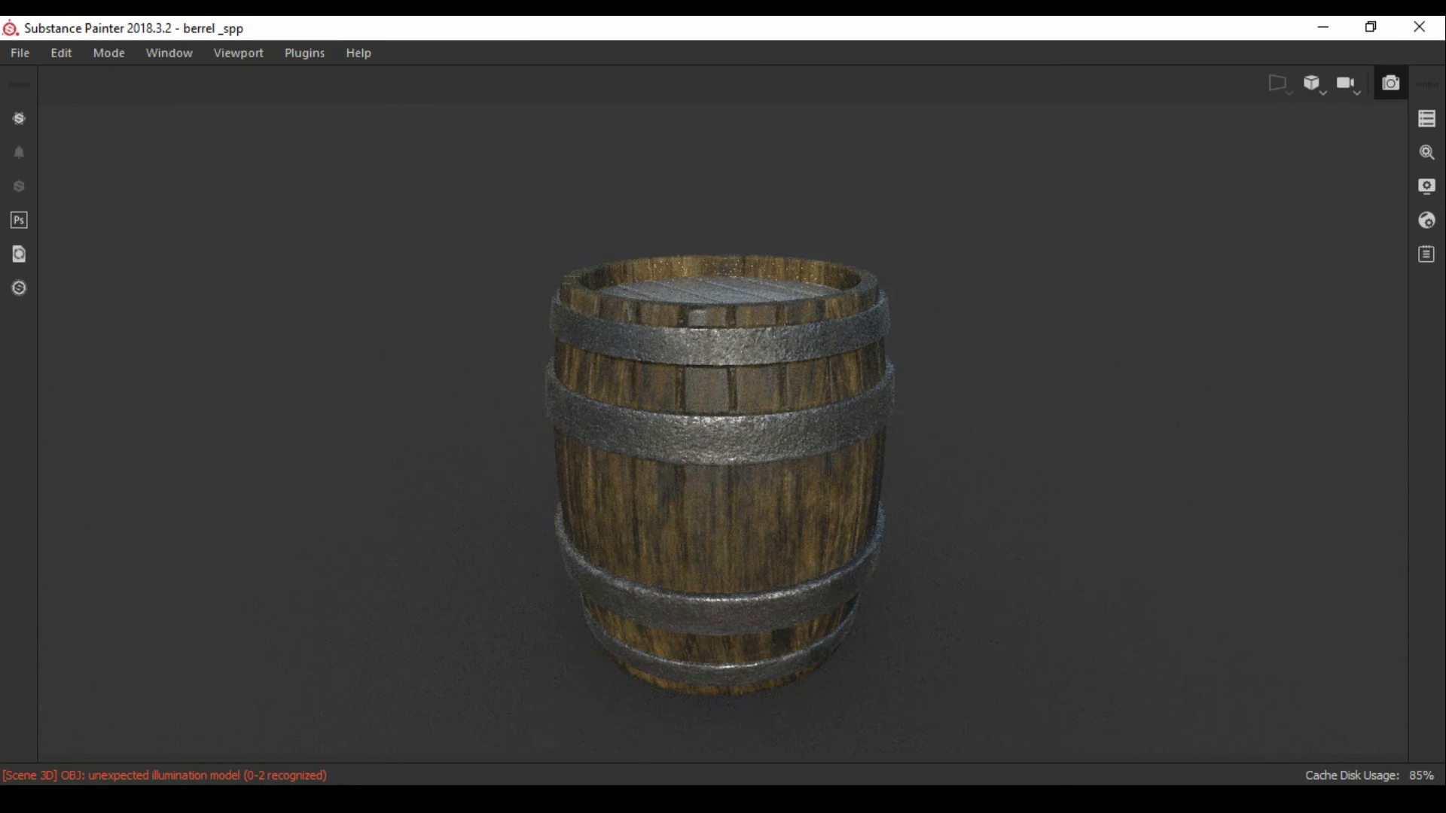
{"action": "left_click", "coordinate": [1390, 83]}
{"action": "left_click", "coordinate": [1368, 264]}
{"action": "left_click", "coordinate": [1368, 263]}
- Set the grains 3 layer's roughness to 0.3956 in the wood vartical folder
{"action": "scroll", "coordinate": [1369, 263], "scroll_direction": "up", "scroll_amount": 2}
{"action": "left_click", "coordinate": [1159, 165]}
{"action": "left_click", "coordinate": [1159, 214]}
{"action": "left_click", "coordinate": [1216, 283]}
{"action": "scroll", "coordinate": [1184, 243], "scroll_direction": "down", "scroll_amount": 2}
{"action": "left_click", "coordinate": [1184, 243]}
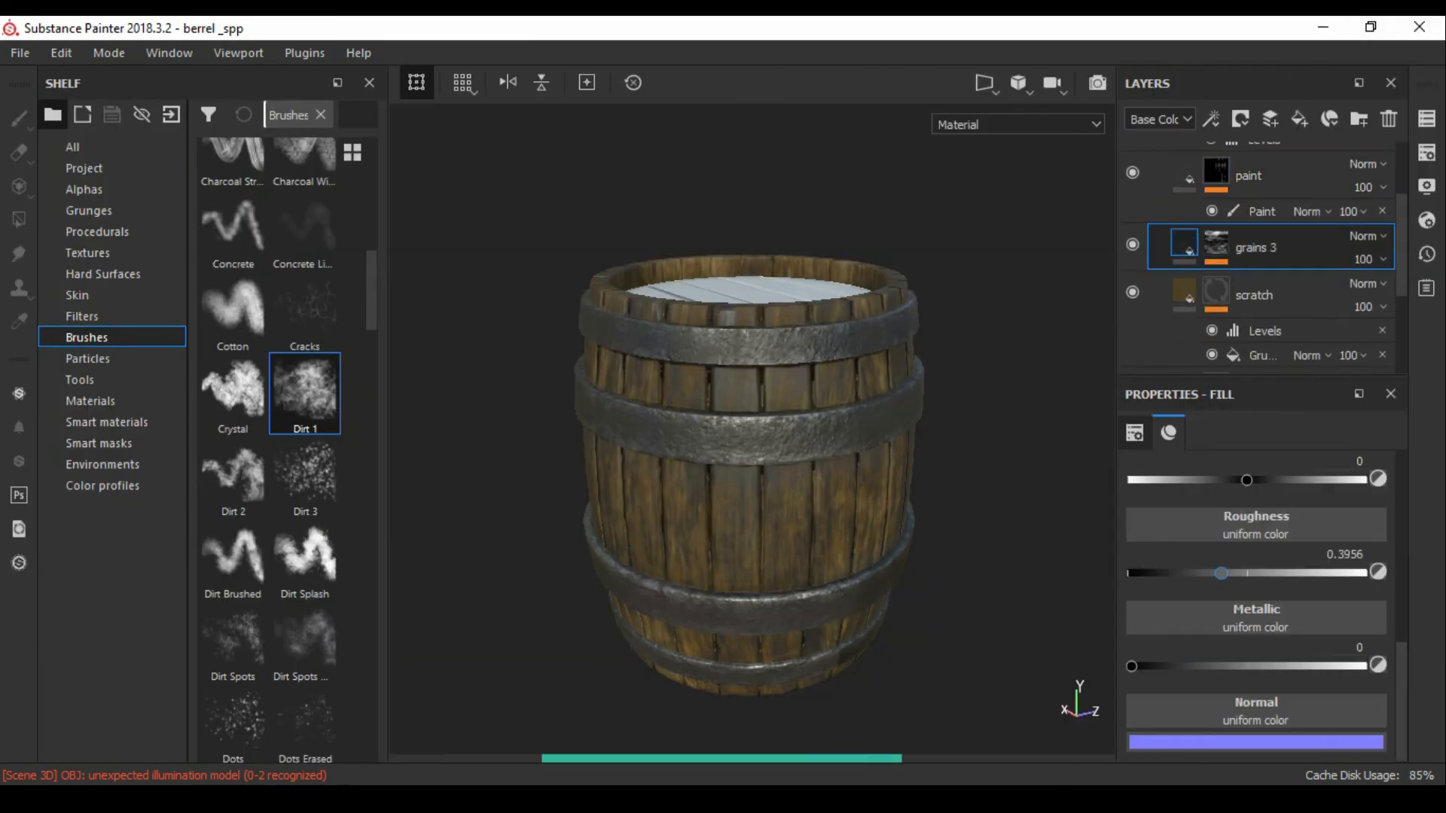
{"action": "left_click_drag", "start_coordinate": [768, 482], "coordinate": [783, 437], "text": "alt"}
- Set the grains mask's Levels input black point to 0.342 and midtones to 0.587, and preview the barrel in rendering mode
{"action": "scroll", "coordinate": [1254, 301], "scroll_direction": "down", "scroll_amount": 3}
{"action": "left_click", "coordinate": [1216, 308], "text": "alt"}
{"action": "left_click", "coordinate": [1266, 348]}
{"action": "left_click_drag", "start_coordinate": [1160, 484], "coordinate": [1177, 484]}
{"action": "left_click", "coordinate": [1263, 370]}
{"action": "left_click", "coordinate": [1184, 308]}
{"action": "mouse_move", "coordinate": [775, 482]}
{"action": "left_mouse_down", "text": "alt"}
{"action": "mouse_move", "coordinate": [772, 444]}
{"action": "mouse_move", "coordinate": [787, 497]}
{"action": "left_mouse_up", "text": "alt"}
{"action": "left_click", "coordinate": [1216, 307]}
{"action": "left_click", "coordinate": [1261, 370]}
{"action": "scroll", "coordinate": [776, 482], "scroll_direction": "up", "scroll_amount": 2}
{"action": "left_click", "coordinate": [1266, 348]}
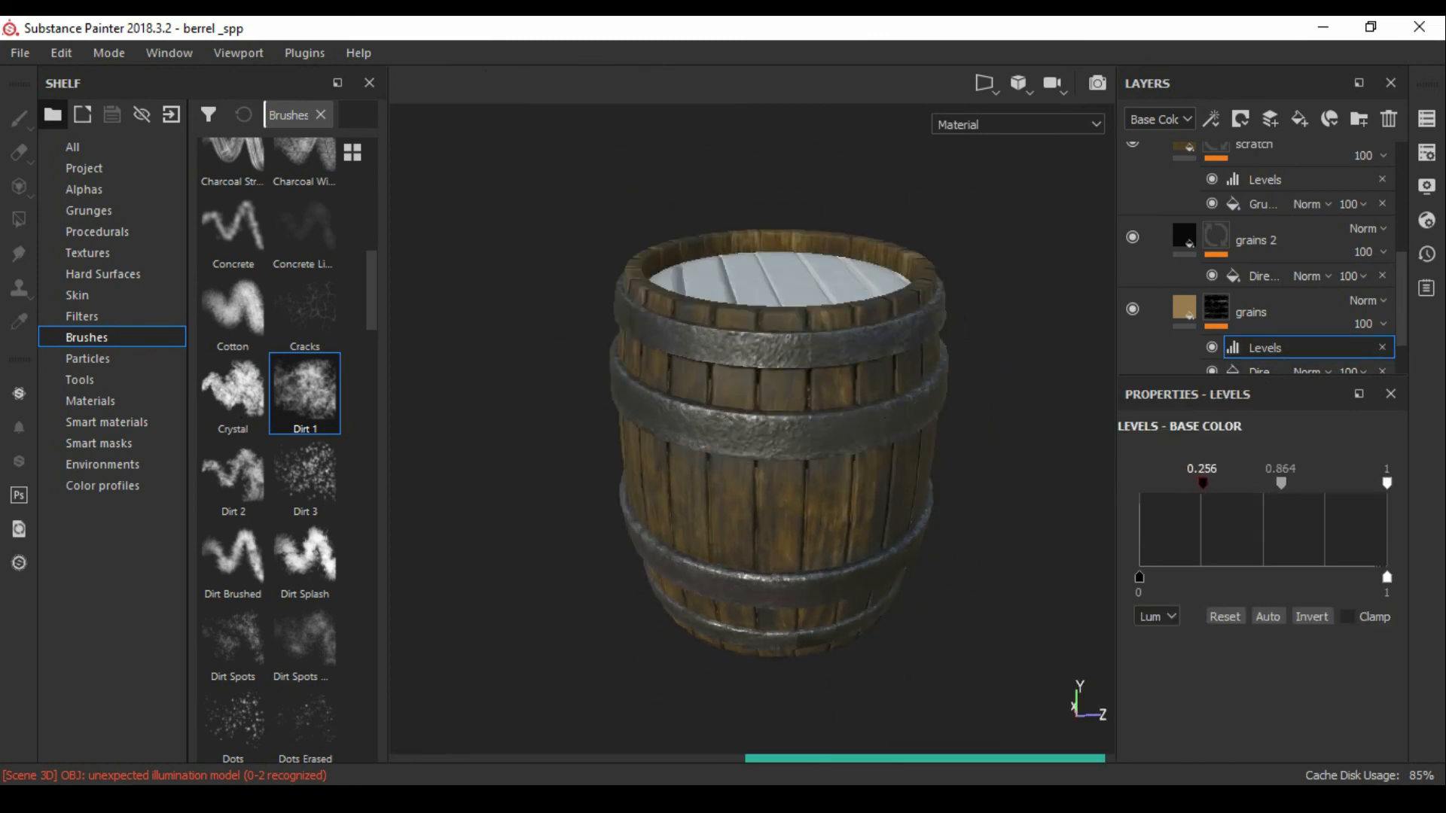
{"action": "left_click_drag", "start_coordinate": [851, 452], "coordinate": [883, 470], "text": "alt"}
{"action": "left_click", "coordinate": [1097, 83]}
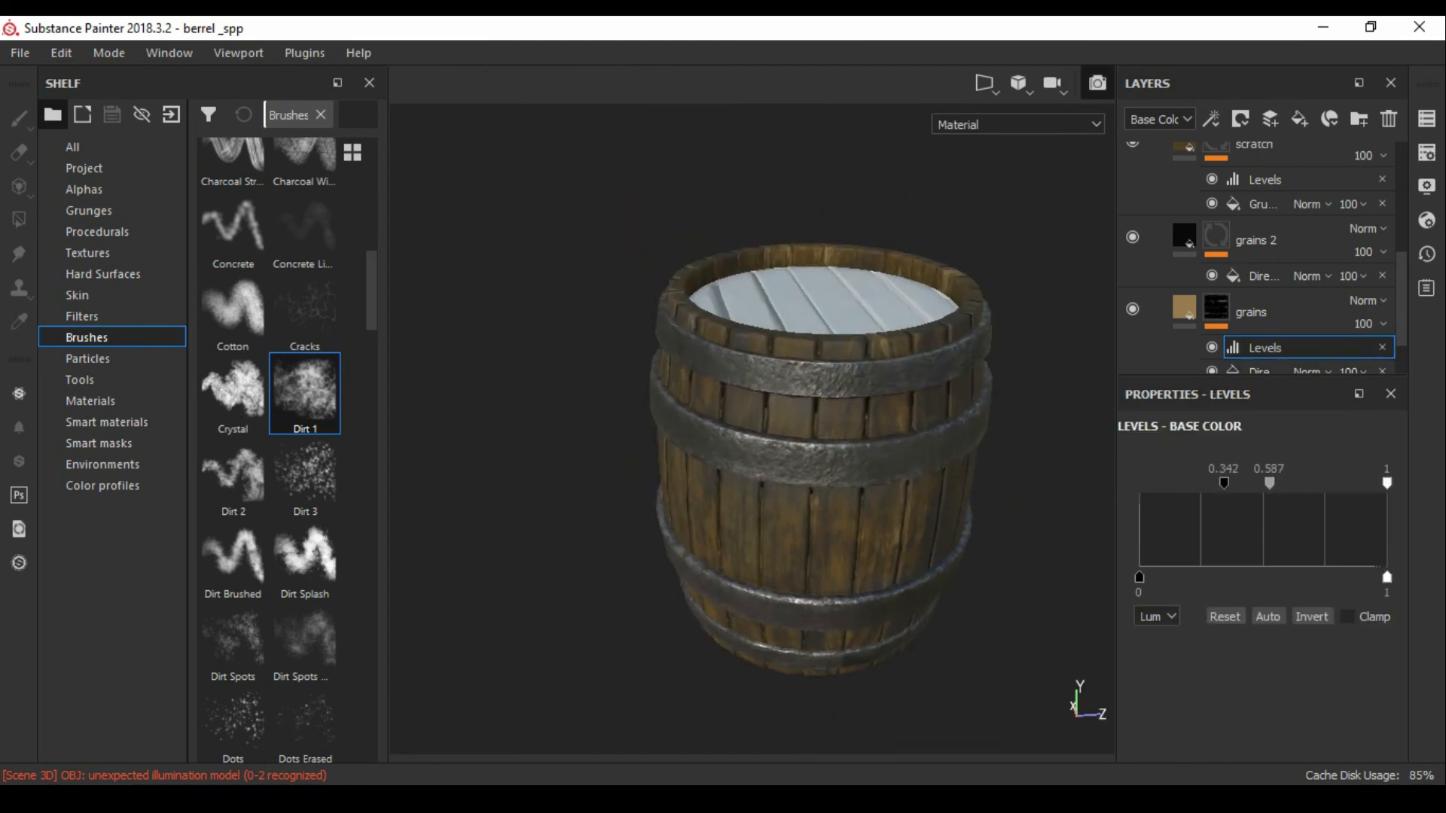
{"action": "left_click", "coordinate": [1391, 83]}
- Add a masked folder named "wood horizontal" above the wood vartical folder
{"action": "scroll", "coordinate": [1266, 256], "scroll_direction": "up", "scroll_amount": 4}
{"action": "left_click", "coordinate": [1160, 214]}
{"action": "left_click", "coordinate": [1358, 119]}
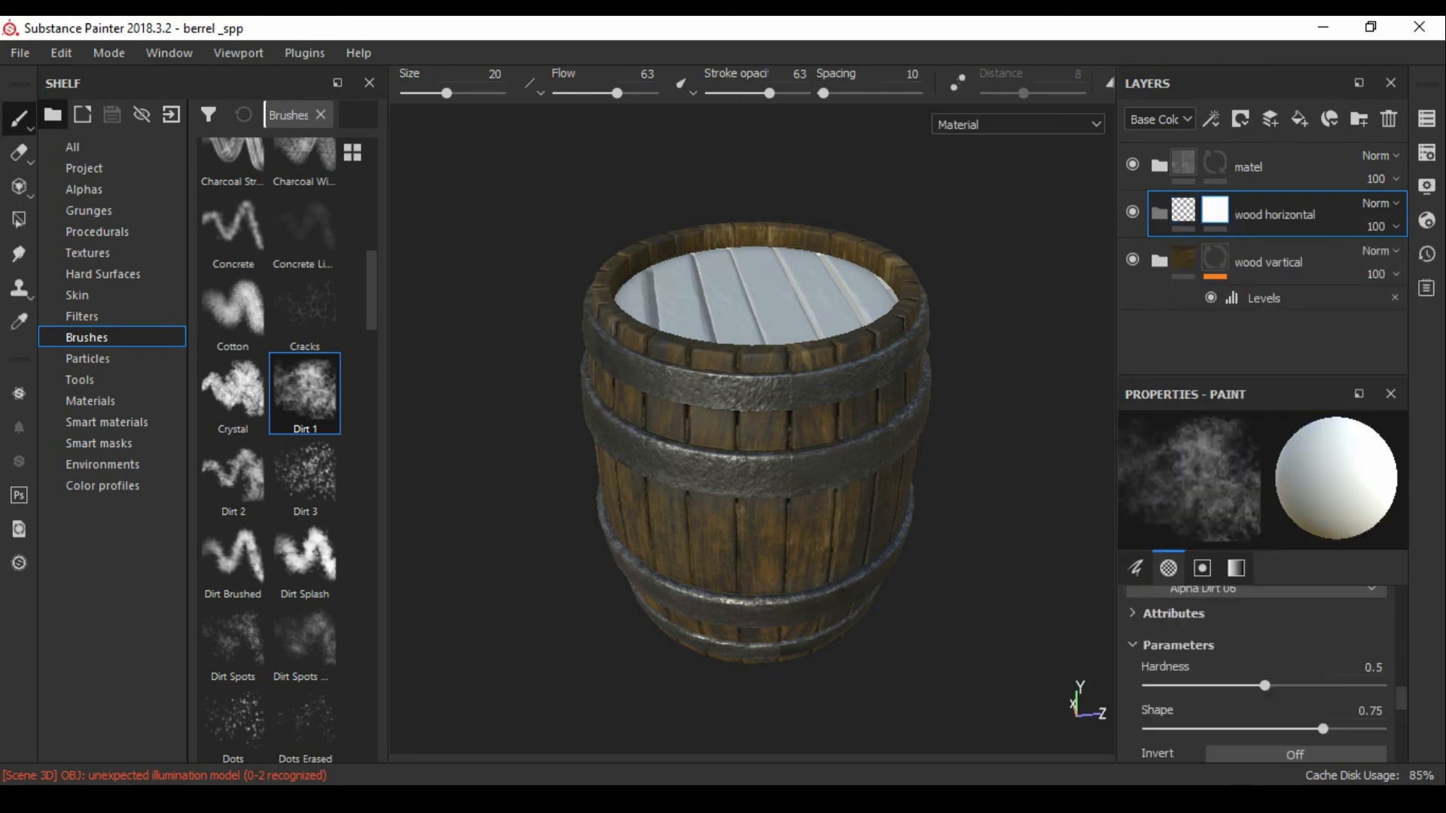
- Fill the two round lid islands into the wood horizontal folder's black mask using the 3D/2D view, and return to 3D only
{"action": "left_click", "coordinate": [984, 83]}
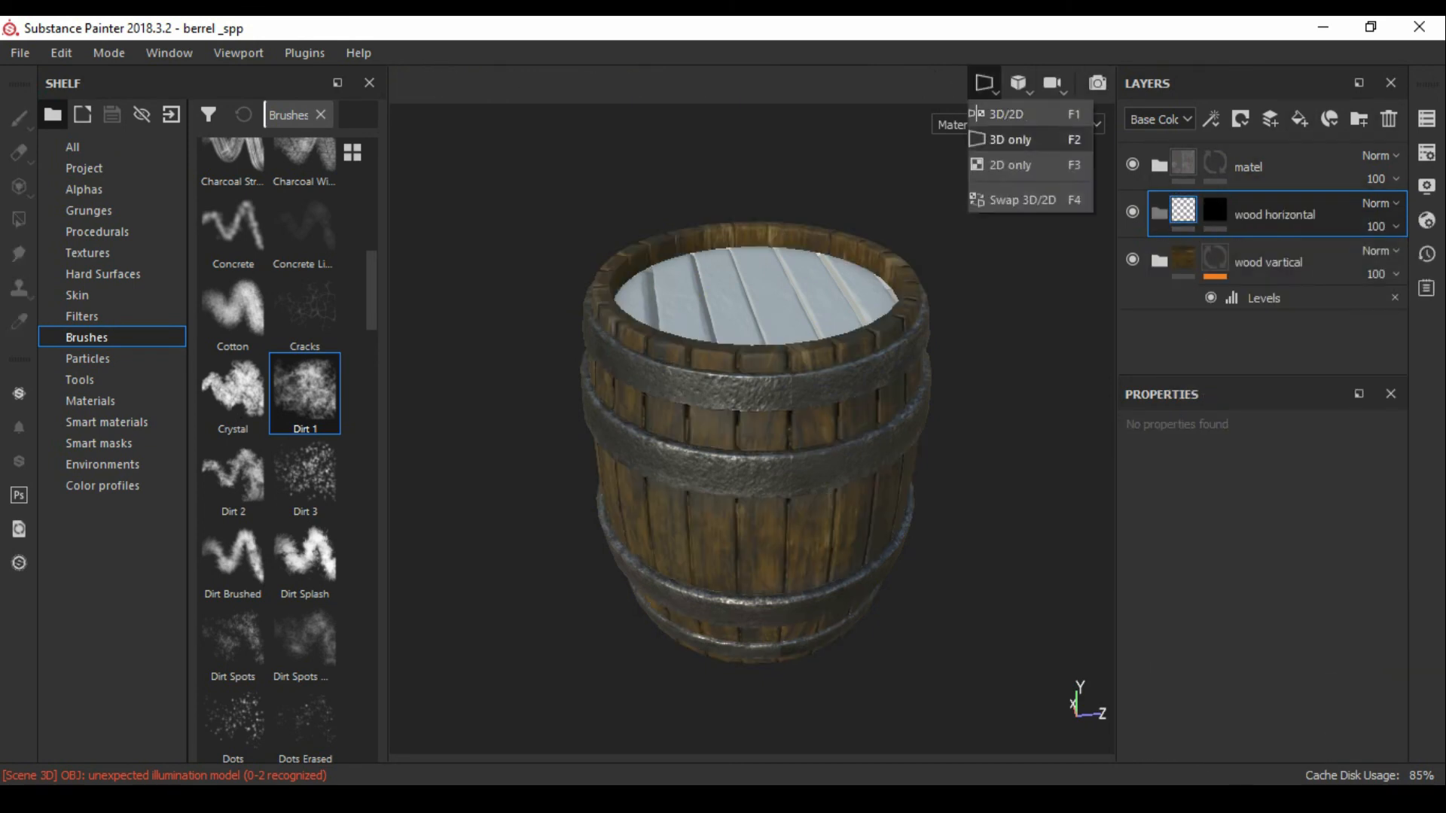
{"action": "left_click", "coordinate": [1011, 113]}
{"action": "left_click", "coordinate": [1215, 210], "text": "alt"}
{"action": "left_click", "coordinate": [19, 220]}
{"action": "left_click", "coordinate": [823, 411]}
{"action": "left_click", "coordinate": [873, 512]}
{"action": "left_click", "coordinate": [1183, 211]}
{"action": "left_click_drag", "start_coordinate": [904, 301], "coordinate": [949, 301], "text": "alt"}
{"action": "left_click", "coordinate": [984, 83]}
{"action": "left_click", "coordinate": [1006, 139]}
{"action": "left_click_drag", "start_coordinate": [746, 421], "coordinate": [787, 430], "text": "alt"}
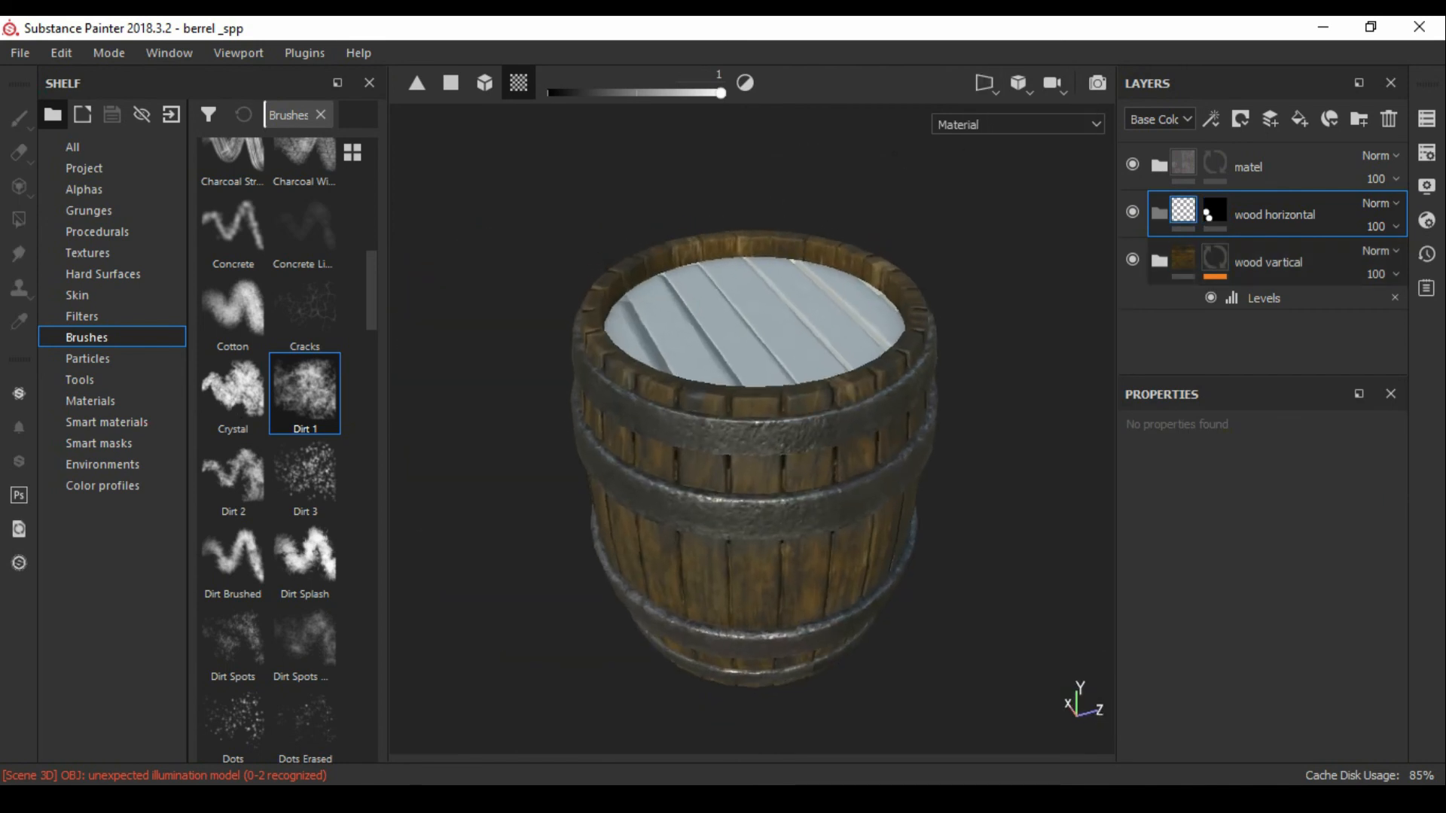
- Duplicate the wood vartical folder in place of the wood horizontal folder, and give the copy a black mask
{"action": "left_click", "coordinate": [1159, 261]}
{"action": "left_click", "coordinate": [1216, 330]}
{"action": "scroll", "coordinate": [1250, 301], "scroll_direction": "down", "scroll_amount": 6}
{"action": "scroll", "coordinate": [1250, 301], "scroll_direction": "up", "scroll_amount": 6}
{"action": "left_click", "coordinate": [1184, 212]}
{"action": "key", "text": "Delete"}
{"action": "right_click", "coordinate": [1215, 211]}
{"action": "left_click", "coordinate": [1247, 245]}
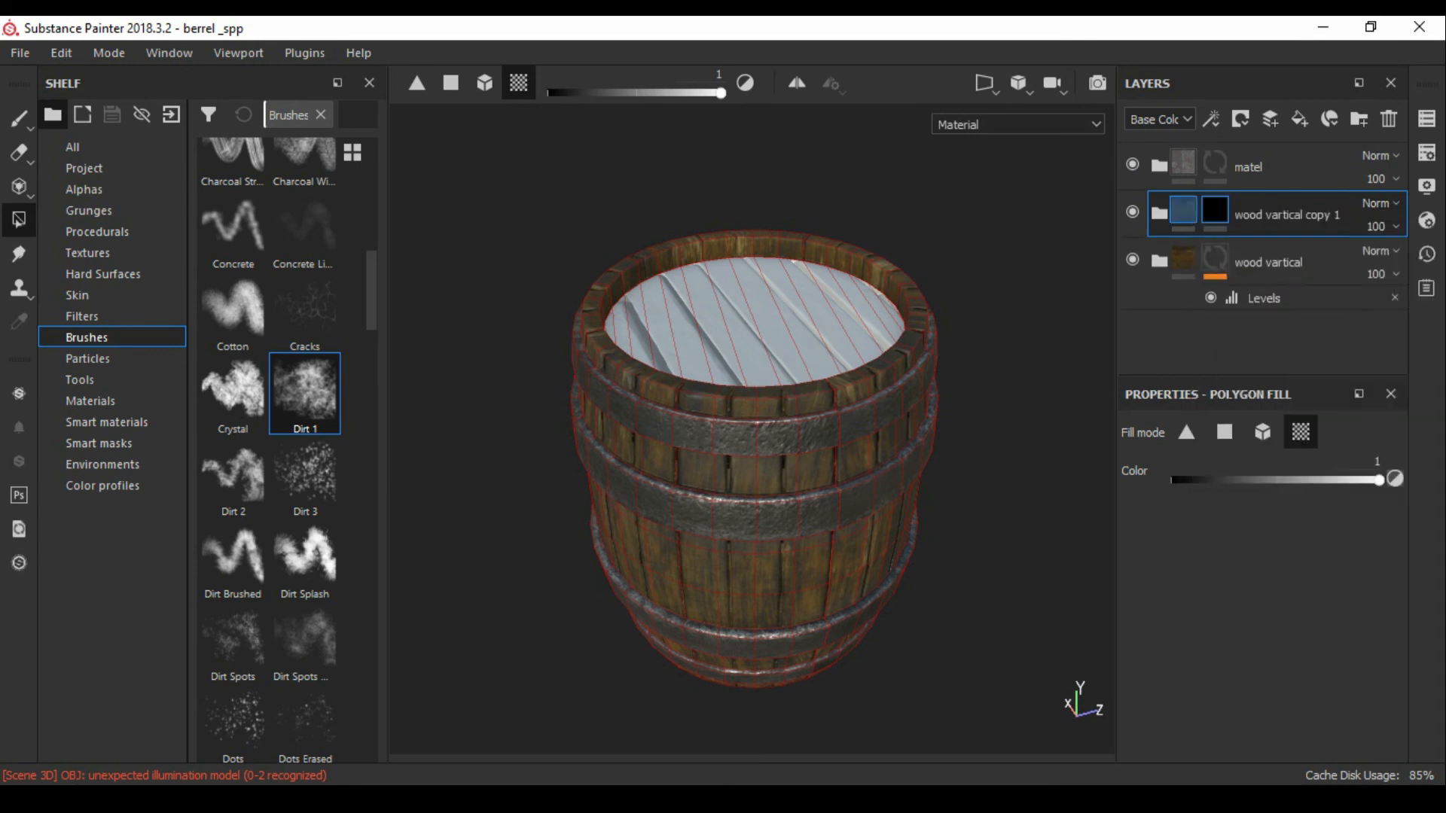
- Fill the two round lid islands into the copied wood folder's mask using the 3D/2D view, and return to 3D only
{"action": "left_click", "coordinate": [984, 83]}
{"action": "left_click", "coordinate": [1005, 139]}
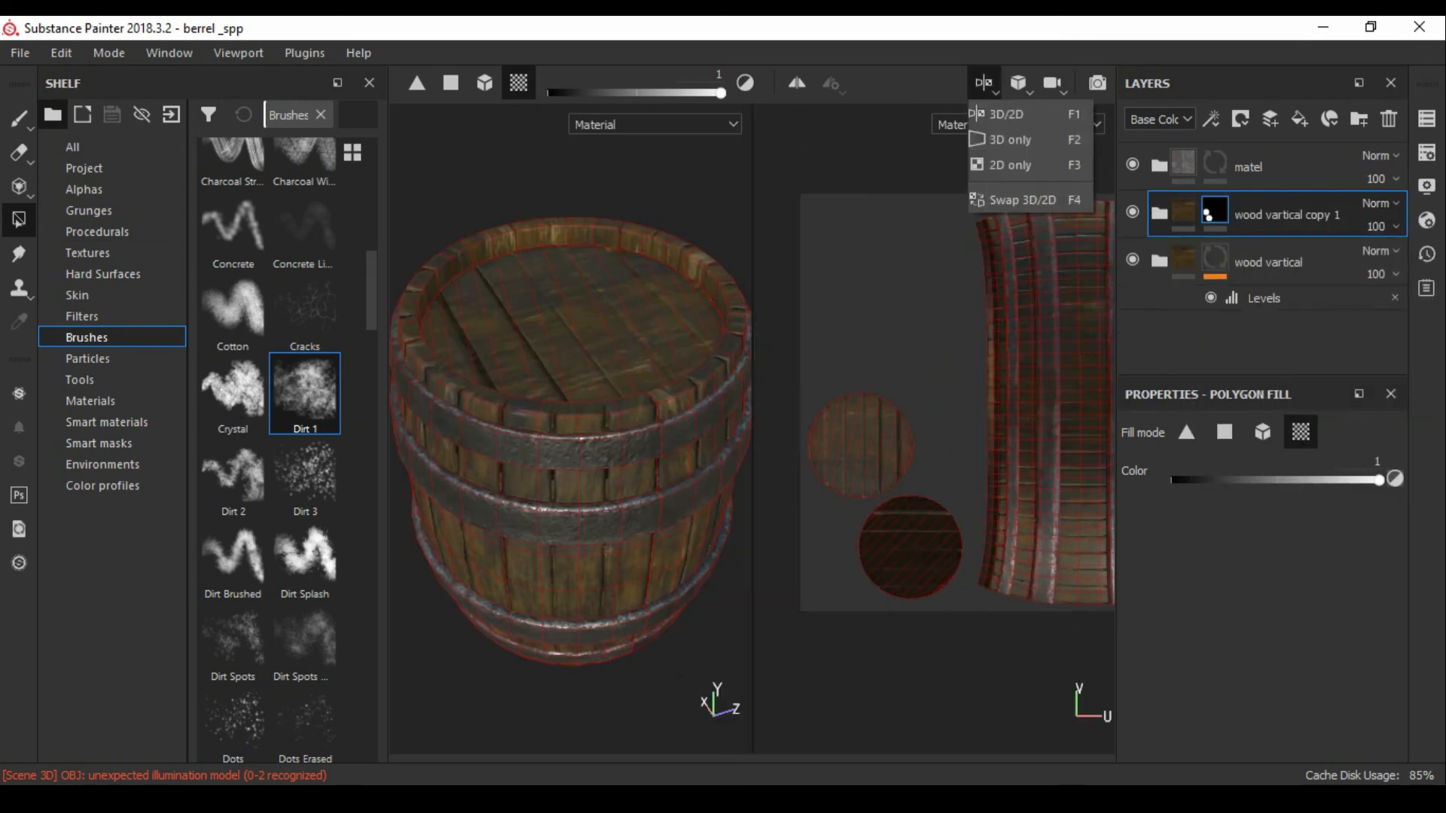
{"action": "left_click", "coordinate": [985, 83]}
{"action": "left_click", "coordinate": [1012, 148]}
{"action": "left_click", "coordinate": [19, 119]}
- Set the rotation of the grains 3 mask's Directional Noise 3 fill to 90 in the copied wood folder
{"action": "left_click", "coordinate": [1159, 214]}
{"action": "left_click", "coordinate": [1216, 258]}
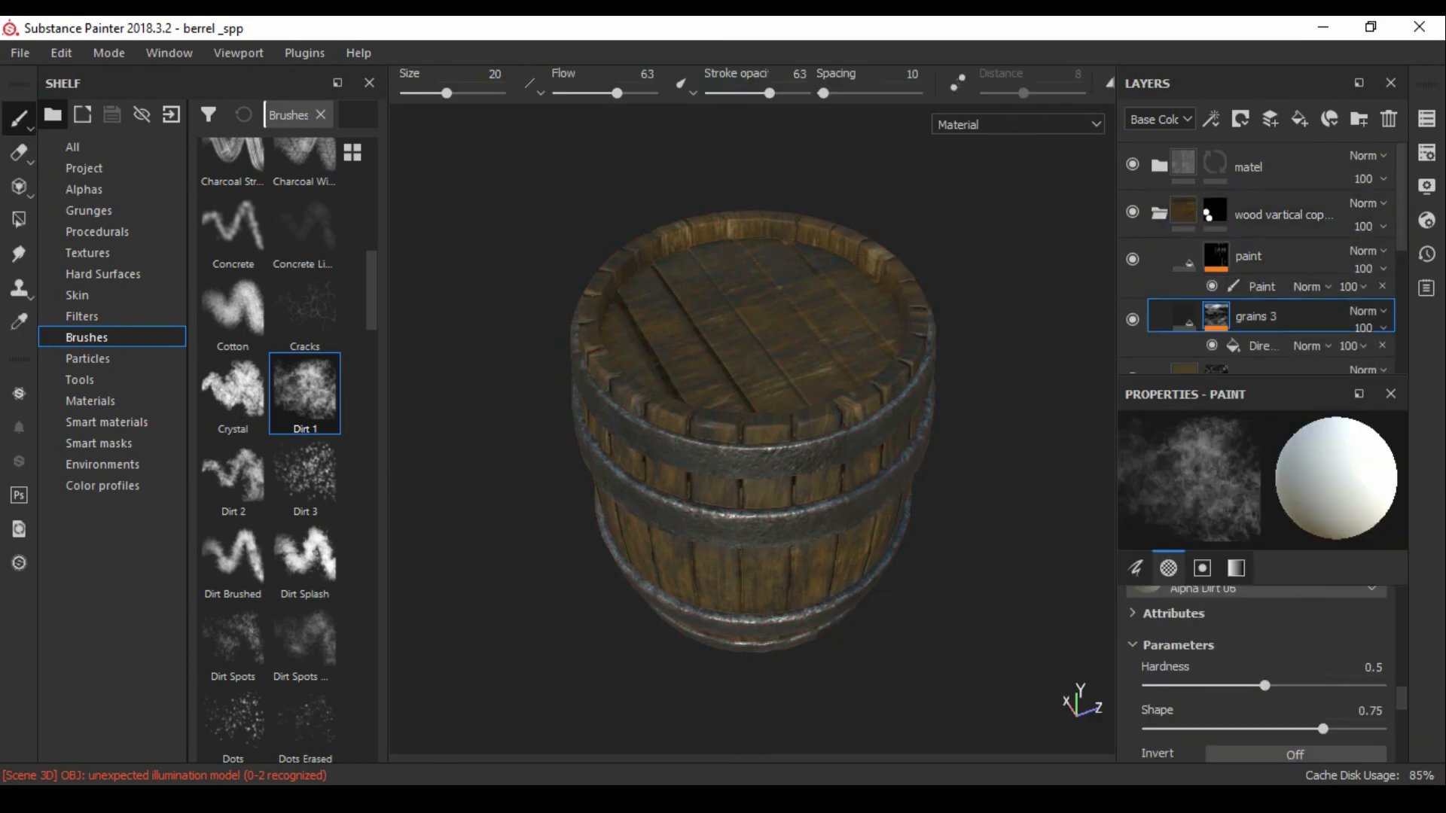
{"action": "left_click", "coordinate": [1215, 330]}
{"action": "scroll", "coordinate": [1235, 301], "scroll_direction": "down", "scroll_amount": 3}
{"action": "left_click", "coordinate": [1265, 263]}
{"action": "scroll", "coordinate": [1281, 558], "scroll_direction": "up", "scroll_amount": 5}
{"action": "left_click", "coordinate": [1371, 608]}
{"action": "type", "text": "90"}
{"action": "key", "text": "Return"}
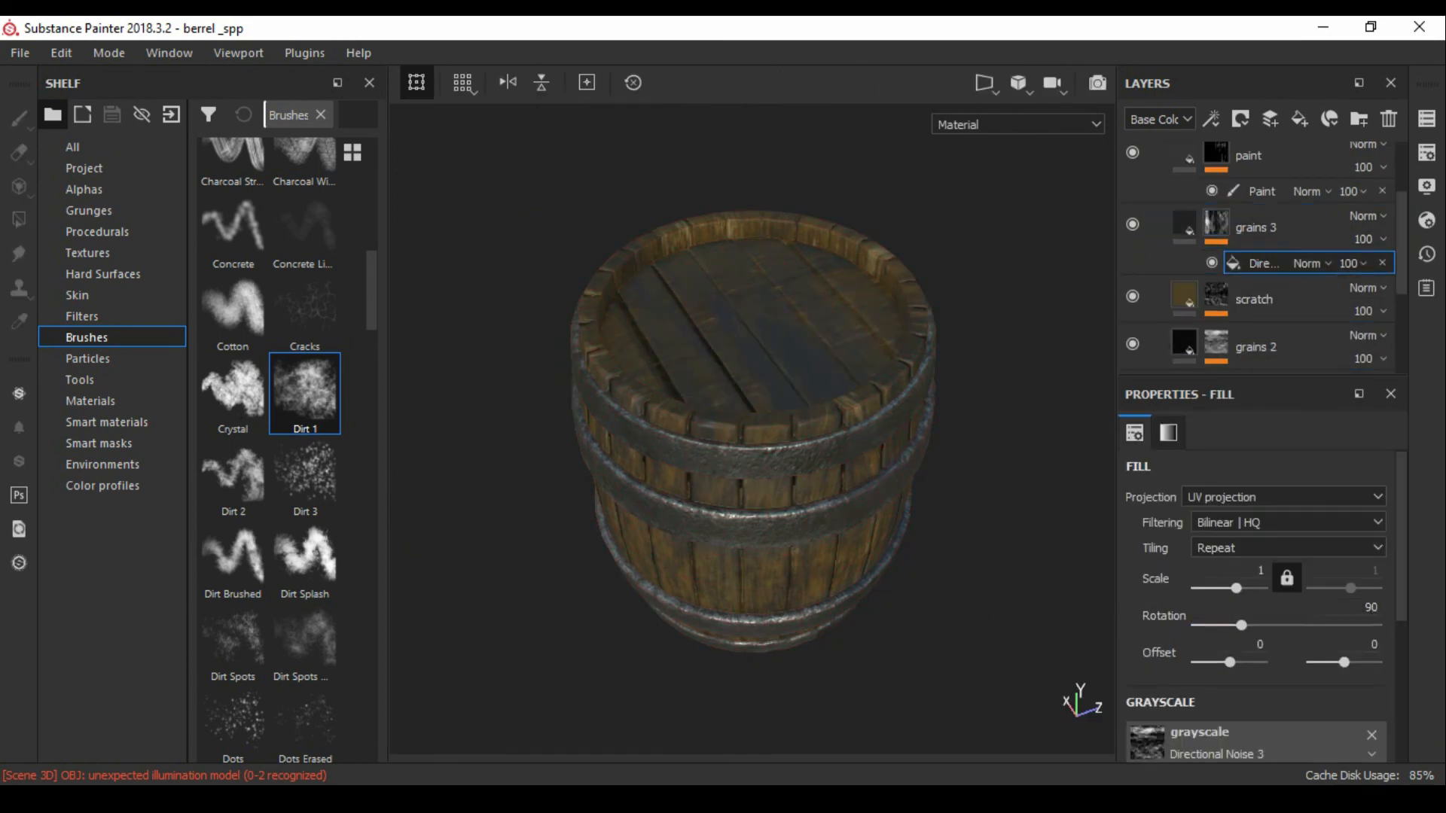
- Set the rotation of the scratch mask's Grunge Paint Scratched fill and the grains 2 mask's fill to 90 in the copied wood folder
{"action": "left_click", "coordinate": [1215, 294]}
{"action": "scroll", "coordinate": [1235, 294], "scroll_direction": "down", "scroll_amount": 3}
{"action": "left_click", "coordinate": [1264, 260]}
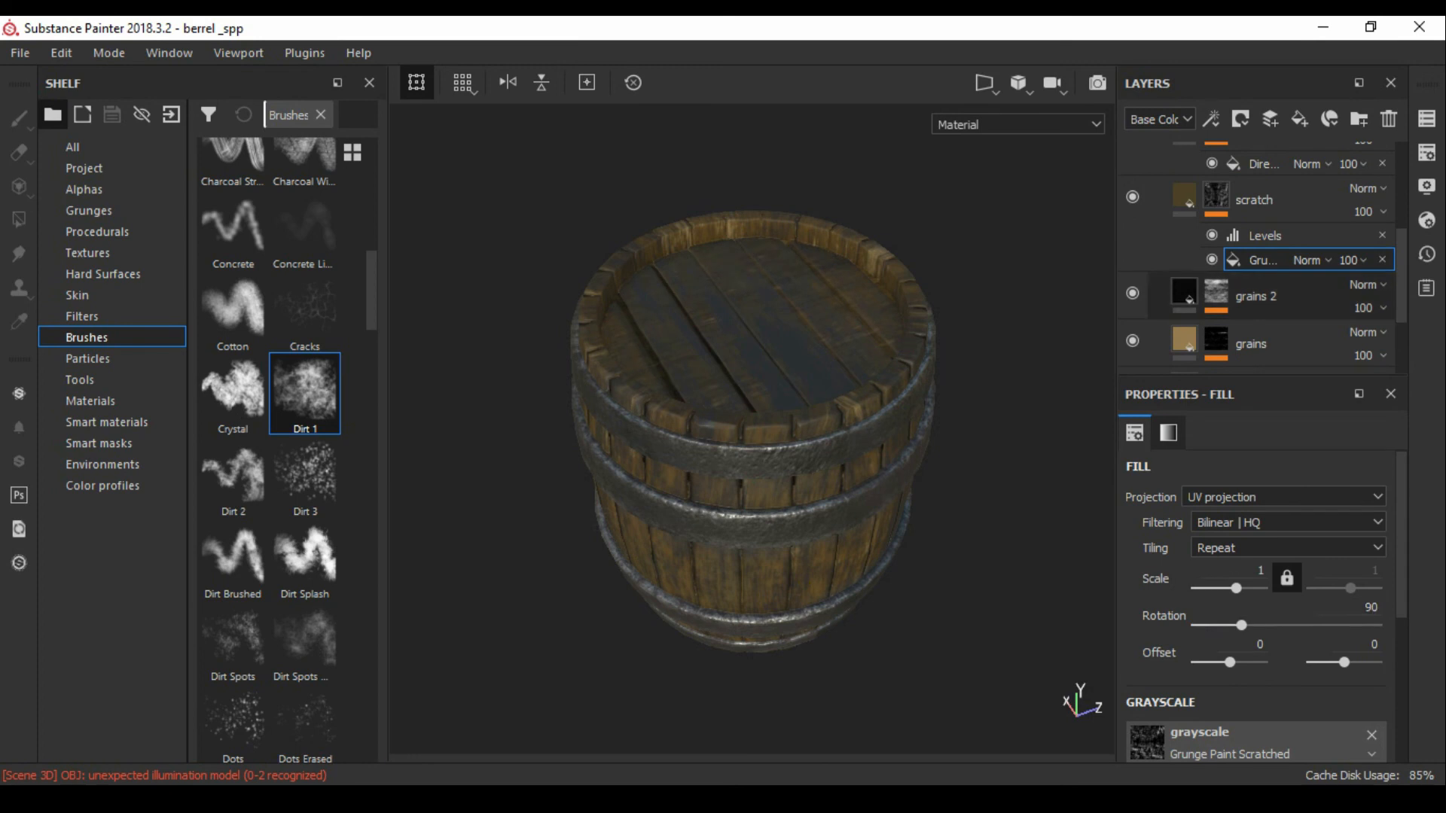
{"action": "left_click", "coordinate": [1216, 292]}
{"action": "left_click", "coordinate": [1264, 332]}
- Set the rotation of the grains mask's Directional Noise 2 fill to 90 in the copied wood folder
{"action": "left_click", "coordinate": [1216, 363]}
{"action": "scroll", "coordinate": [1265, 256], "scroll_direction": "down", "scroll_amount": 3}
{"action": "left_click", "coordinate": [1263, 261]}
{"action": "type", "text": "90"}
{"action": "left_click", "coordinate": [1251, 297]}
{"action": "left_click", "coordinate": [1264, 261]}
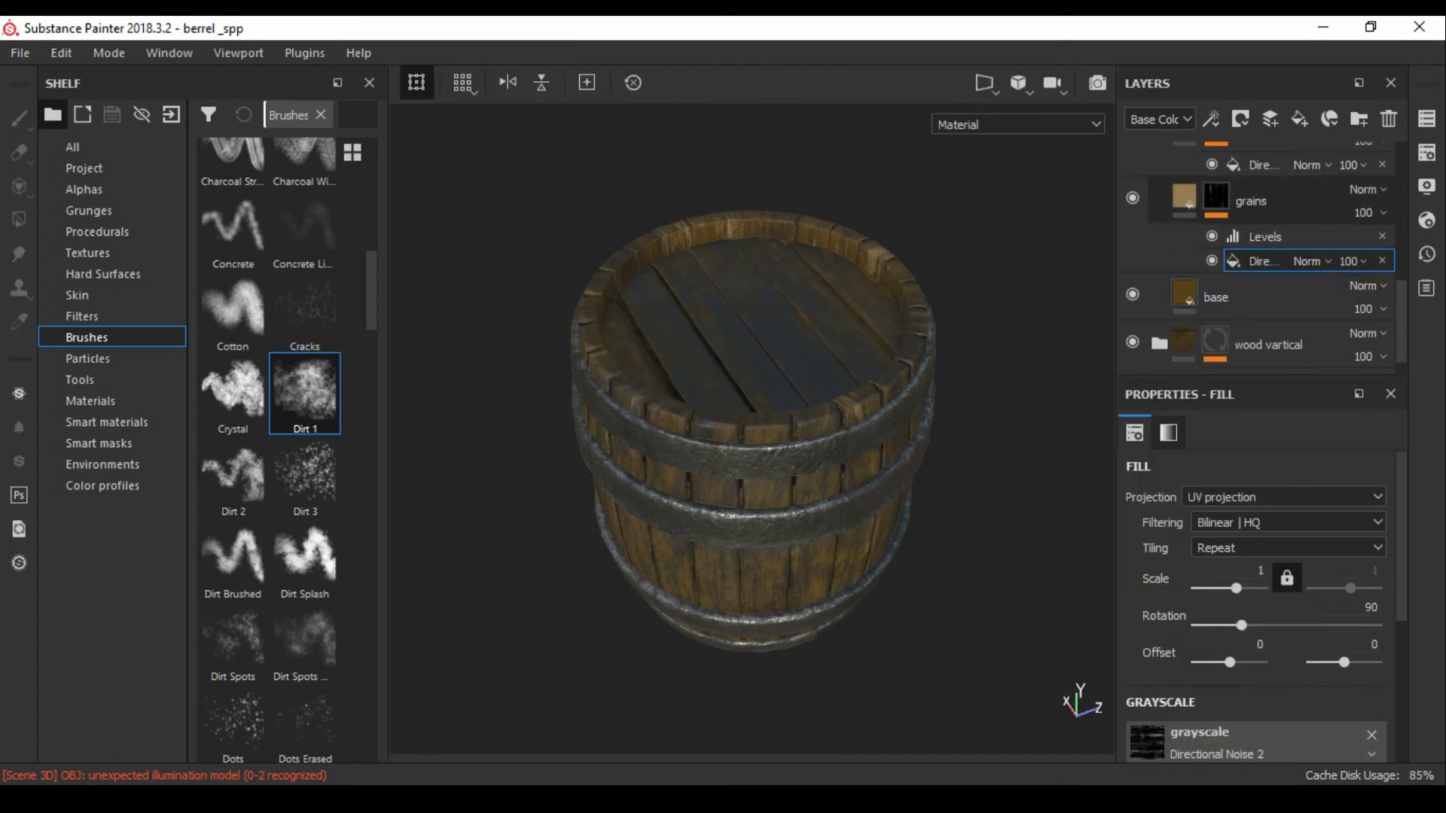
- Lower the balance of the grains 3 mask's Directional Noise 3 fill in the copied wood folder, checking the lid
{"action": "scroll", "coordinate": [1264, 308], "scroll_direction": "up", "scroll_amount": 6}
{"action": "left_click", "coordinate": [1264, 353]}
{"action": "scroll", "coordinate": [1265, 649], "scroll_direction": "down", "scroll_amount": 4}
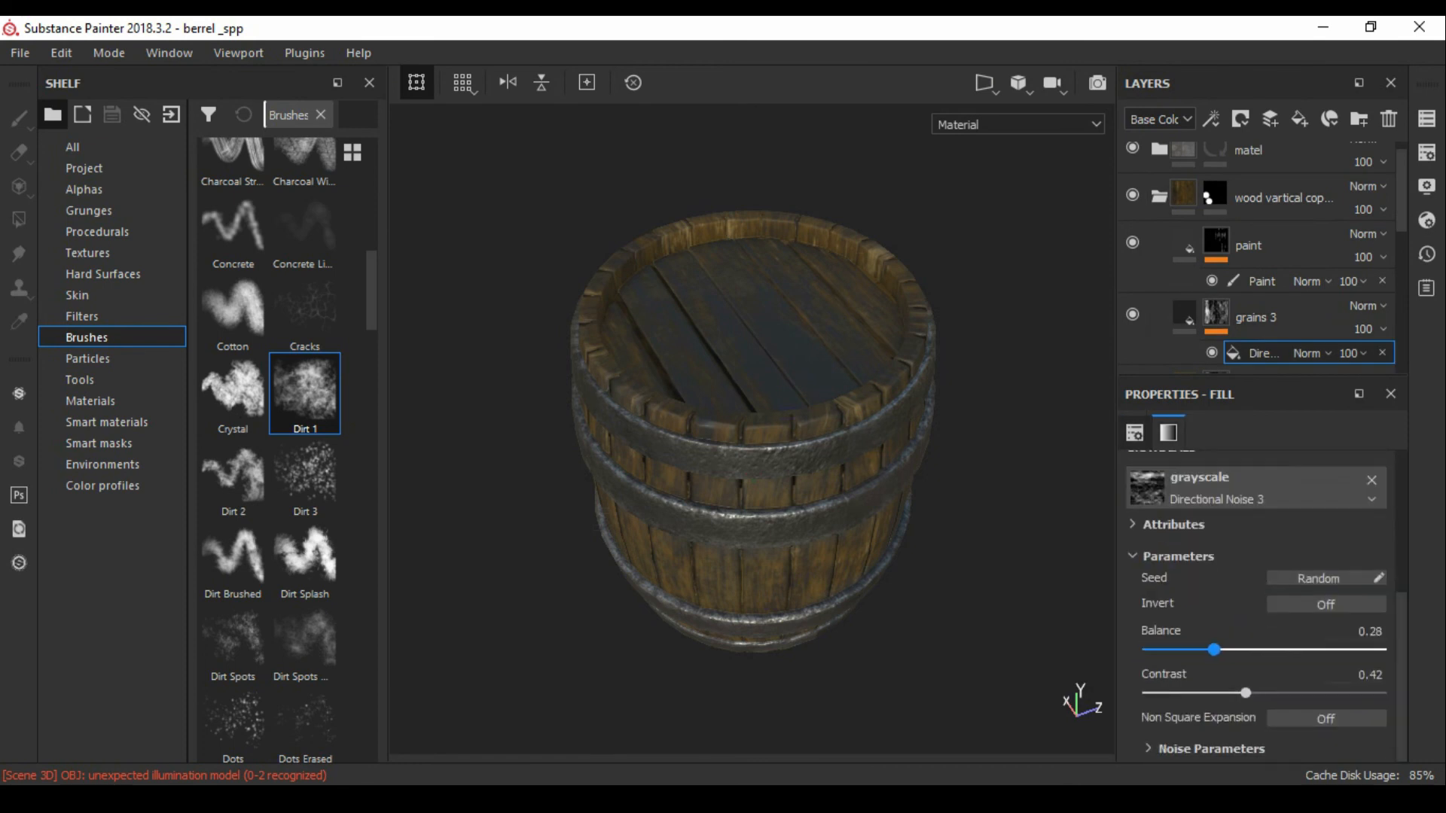
{"action": "mouse_move", "coordinate": [761, 467]}
{"action": "left_mouse_down", "text": "alt"}
{"action": "mouse_move", "coordinate": [798, 339]}
{"action": "mouse_move", "coordinate": [761, 471]}
{"action": "left_mouse_up", "text": "alt"}
{"action": "left_click_drag", "start_coordinate": [1201, 650], "coordinate": [1180, 650]}
{"action": "mouse_move", "coordinate": [760, 437]}
{"action": "left_mouse_down", "text": "alt"}
{"action": "mouse_move", "coordinate": [764, 482]}
{"action": "mouse_move", "coordinate": [771, 422]}
{"action": "mouse_move", "coordinate": [780, 431]}
{"action": "left_mouse_up", "text": "alt"}
{"action": "left_click_drag", "start_coordinate": [1181, 649], "coordinate": [1192, 650]}
- Inspect the lid, collapse the copied wood folder, and select the paint layer inside the wood vartical folder
{"action": "left_click", "coordinate": [1262, 281]}
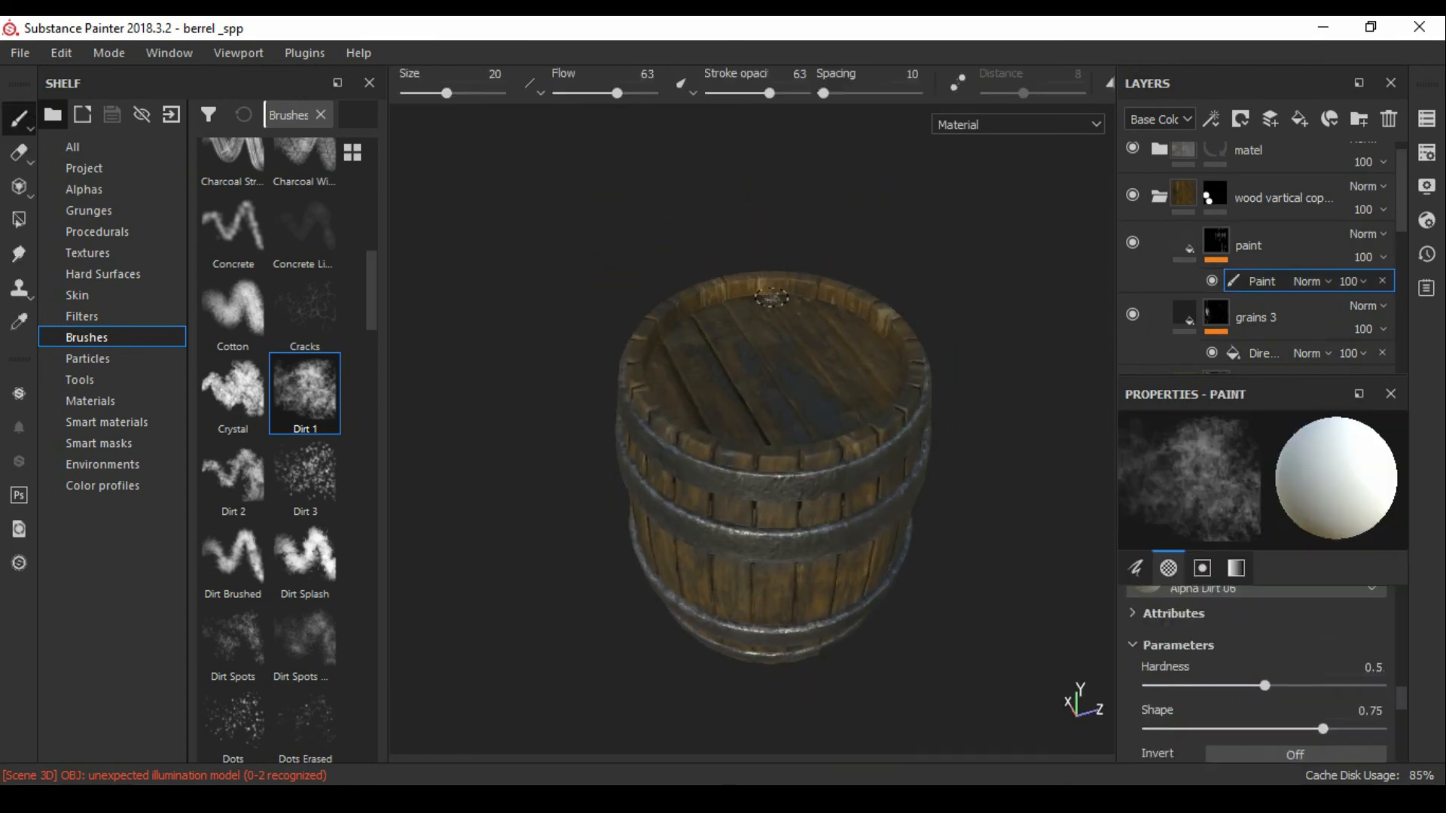
{"action": "left_click_drag", "start_coordinate": [667, 385], "coordinate": [812, 402], "text": "alt"}
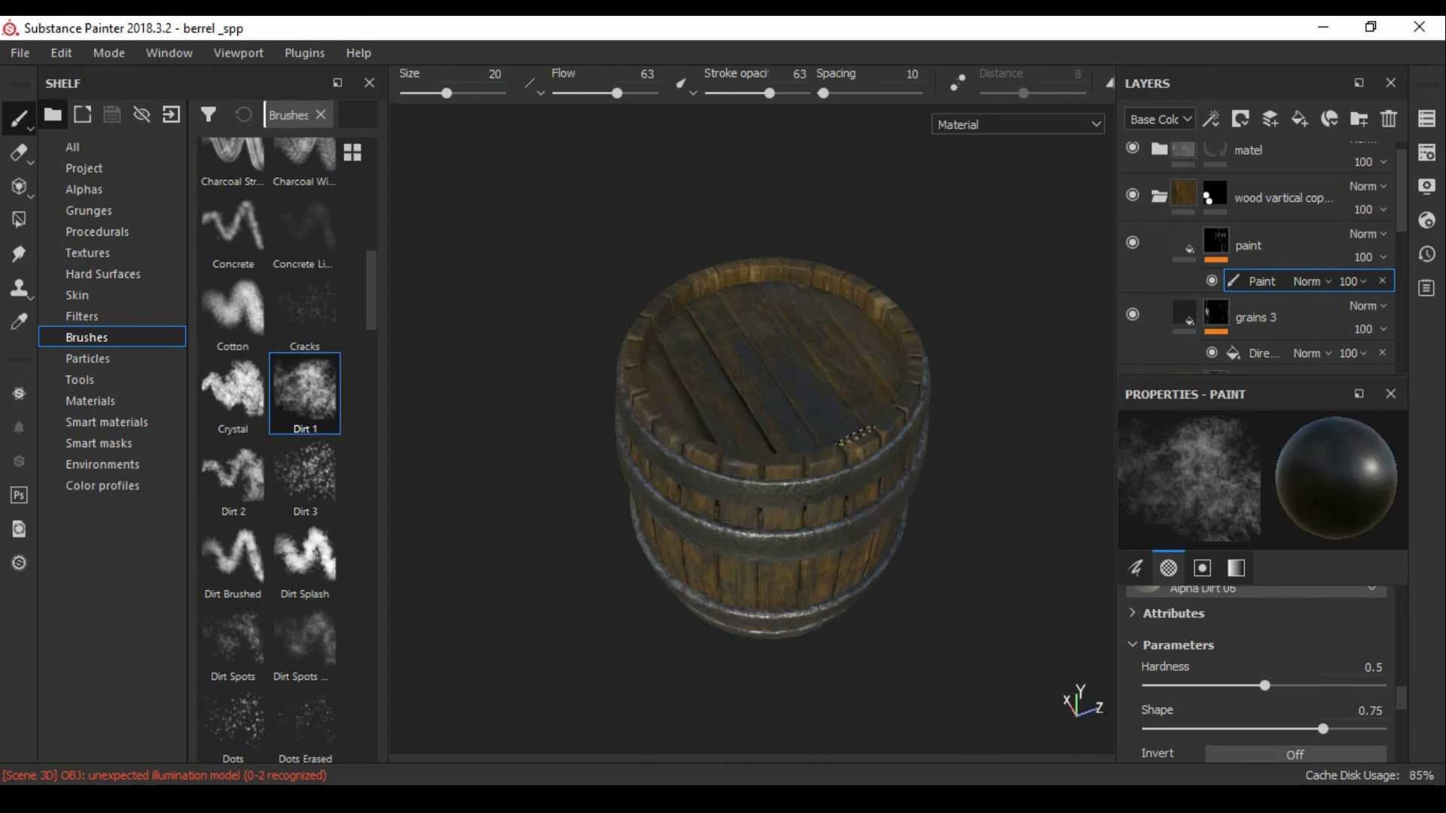
{"action": "left_click_drag", "start_coordinate": [817, 295], "coordinate": [809, 240], "text": "alt"}
{"action": "left_click", "coordinate": [1159, 197]}
{"action": "left_click", "coordinate": [1159, 260]}
{"action": "left_click", "coordinate": [1185, 307]}
- Turn the viewport shadows off to compare the barrel's shading, and turn them back on
{"action": "left_click", "coordinate": [1427, 186]}
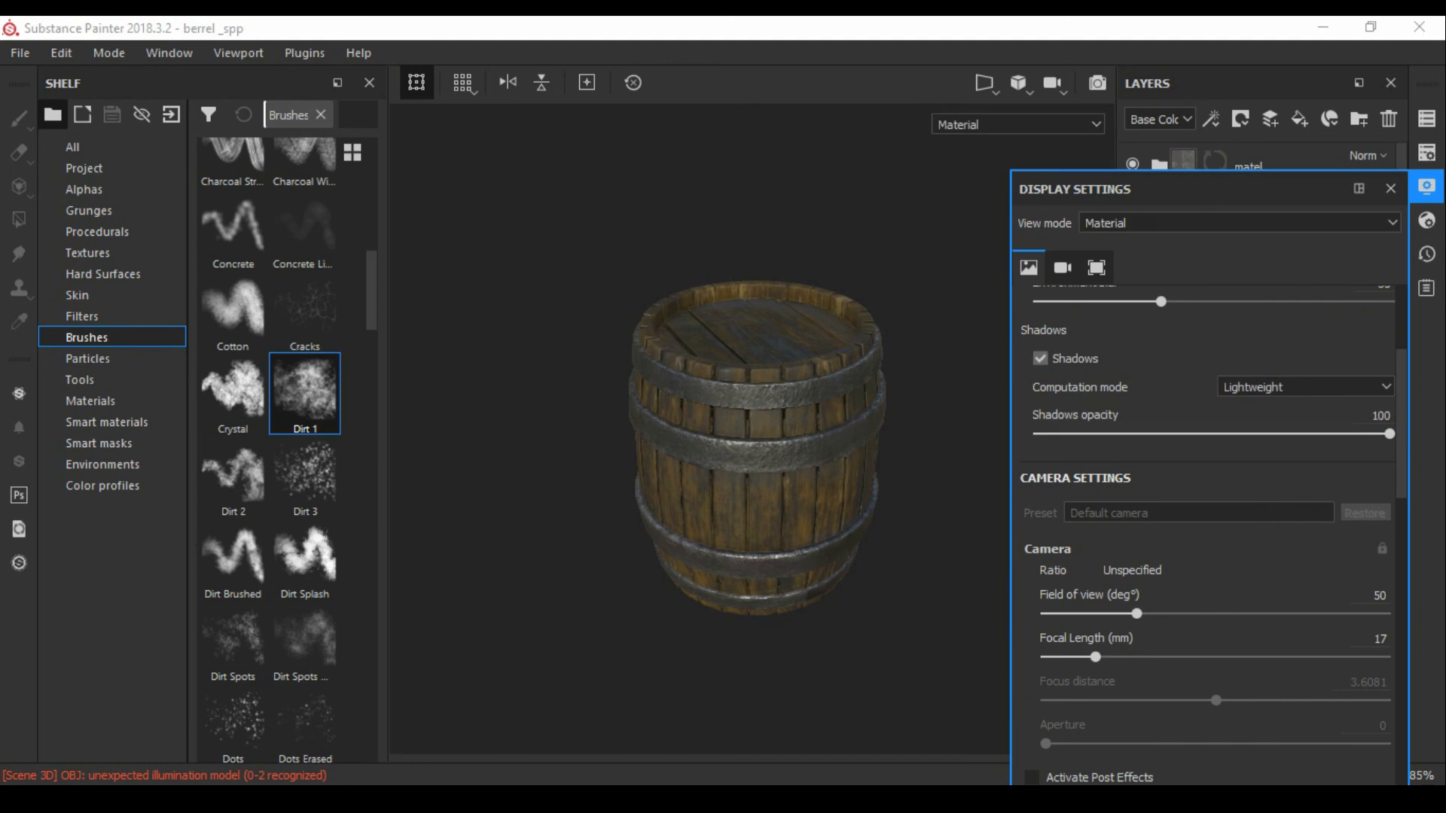
{"action": "left_click", "coordinate": [1027, 359]}
{"action": "left_click_drag", "start_coordinate": [814, 391], "coordinate": [825, 343], "text": "alt"}
{"action": "middle_click_drag", "start_coordinate": [824, 342], "coordinate": [787, 284], "text": "alt"}
{"action": "mouse_move", "coordinate": [787, 294]}
{"action": "left_mouse_down", "text": "alt"}
{"action": "mouse_move", "coordinate": [774, 330]}
{"action": "mouse_move", "coordinate": [762, 292]}
{"action": "left_mouse_up", "text": "alt"}
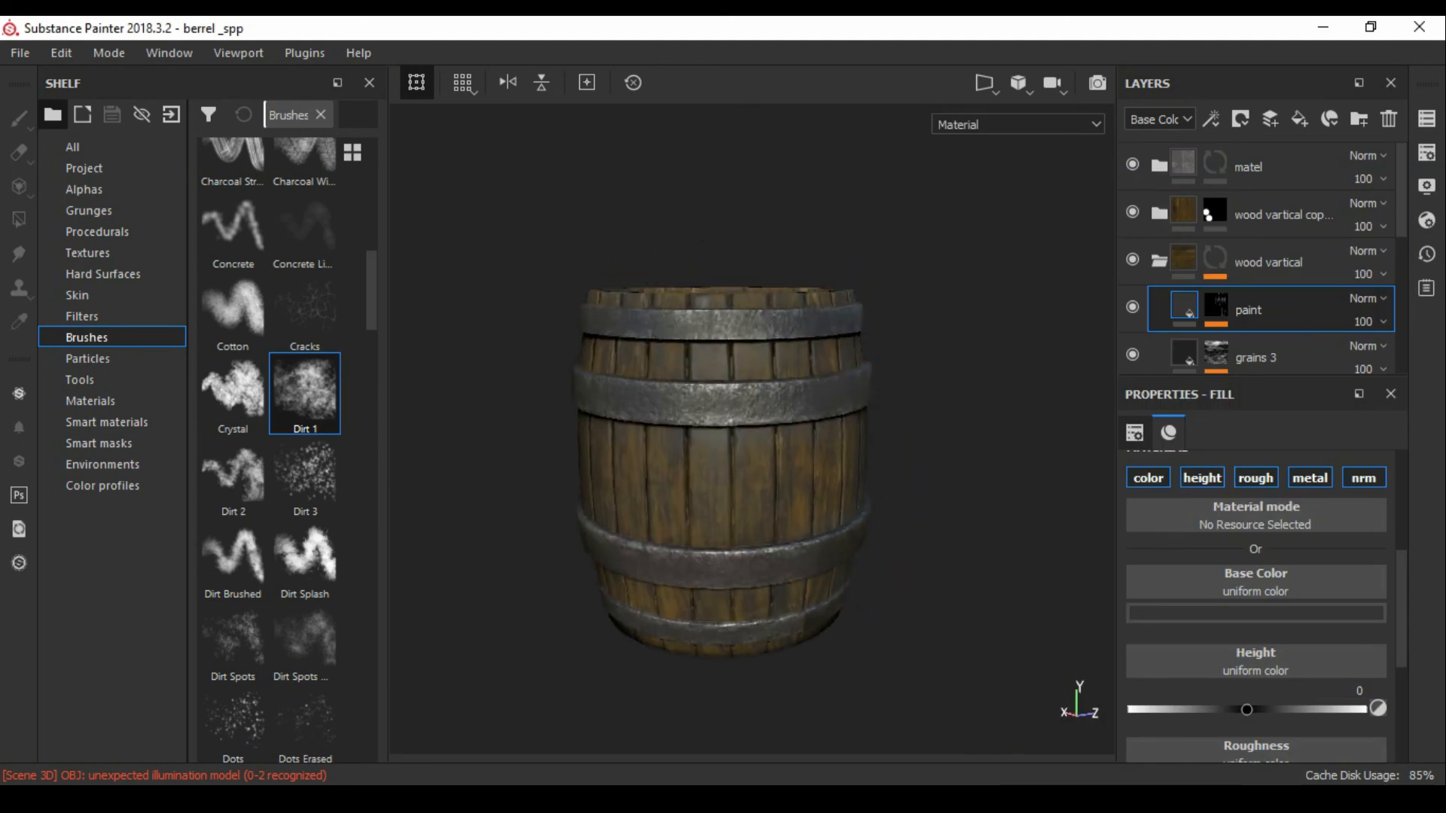
{"action": "left_click", "coordinate": [1426, 186]}
{"action": "left_click", "coordinate": [1040, 359]}
{"action": "left_click_drag", "start_coordinate": [828, 384], "coordinate": [809, 425], "text": "alt"}
{"action": "left_click", "coordinate": [1426, 186]}
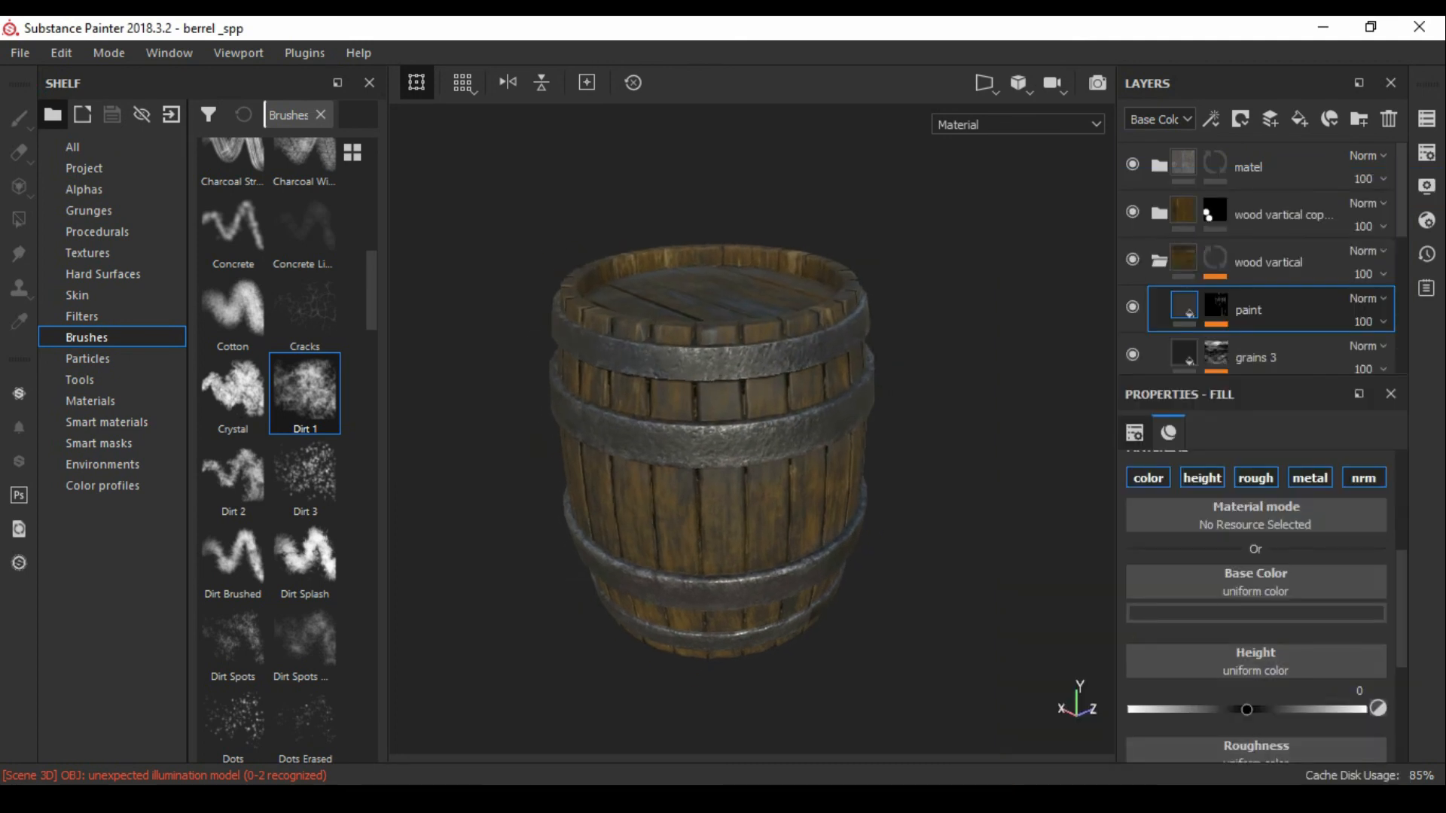
- Set the balance of the grains 3 mask's Directional Noise 3 fill to 0.36 in the wood vartical folder
{"action": "scroll", "coordinate": [1272, 293], "scroll_direction": "down", "scroll_amount": 1}
{"action": "left_click", "coordinate": [1266, 361]}
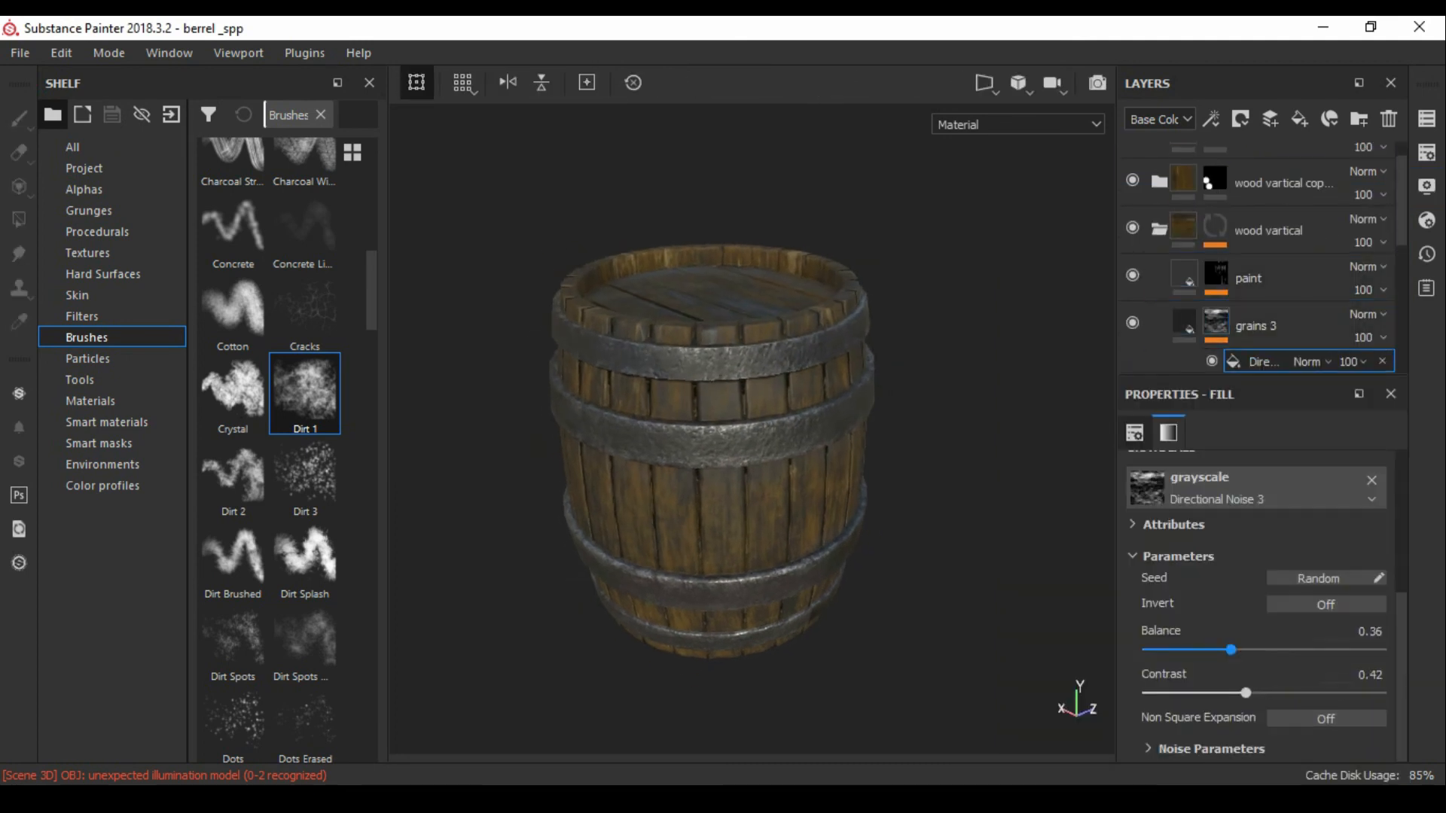
{"action": "mouse_move", "coordinate": [708, 376]}
{"action": "left_mouse_down", "text": "alt"}
{"action": "mouse_move", "coordinate": [727, 512]}
{"action": "mouse_move", "coordinate": [715, 331]}
{"action": "left_mouse_up", "text": "alt"}
{"action": "left_click_drag", "start_coordinate": [1209, 650], "coordinate": [1230, 650]}
{"action": "mouse_move", "coordinate": [716, 377]}
{"action": "left_mouse_down", "text": "alt"}
{"action": "mouse_move", "coordinate": [723, 482]}
{"action": "mouse_move", "coordinate": [731, 437]}
{"action": "left_mouse_up", "text": "alt"}
- Add a paint effect to the grains 3 mask in the wood vartical folder and check the staves around the barrel
{"action": "left_click", "coordinate": [1239, 167]}
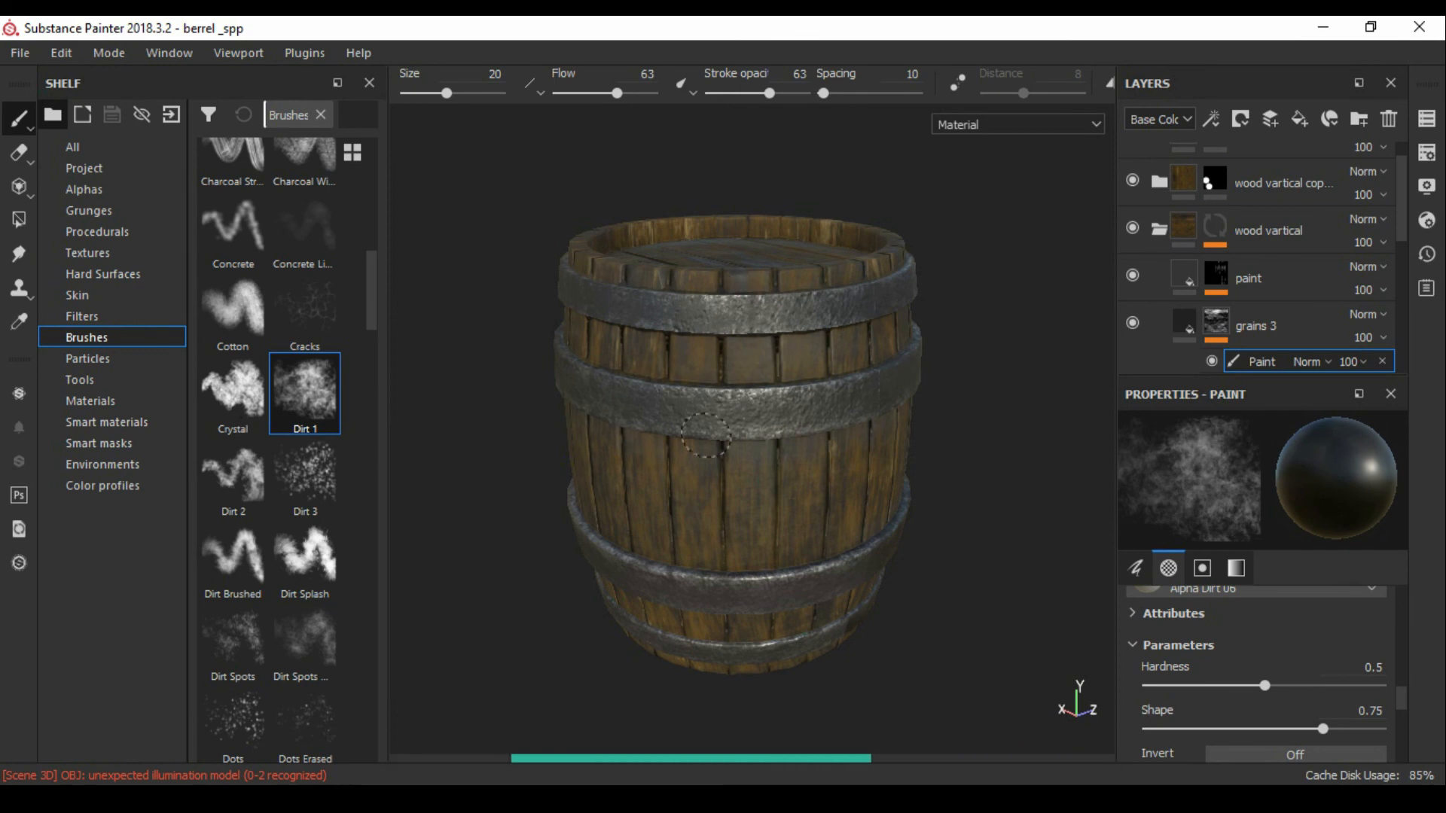
{"action": "left_click_drag", "start_coordinate": [862, 342], "coordinate": [812, 599], "text": "alt"}
{"action": "scroll", "coordinate": [753, 361], "scroll_direction": "up", "scroll_amount": 3}
{"action": "scroll", "coordinate": [753, 362], "scroll_direction": "down", "scroll_amount": 4}
{"action": "left_click_drag", "start_coordinate": [753, 362], "coordinate": [875, 393], "text": "alt"}
{"action": "left_click_drag", "start_coordinate": [648, 388], "coordinate": [708, 364], "text": "alt"}
- Adjust the grains mask's Levels in the wood vartical folder and set its Directional Noise 2 fill's balance to 0.42
{"action": "scroll", "coordinate": [871, 378], "scroll_direction": "down", "scroll_amount": 2}
{"action": "left_click_drag", "start_coordinate": [1400, 199], "coordinate": [1401, 332]}
{"action": "left_click", "coordinate": [1273, 284]}
{"action": "left_click_drag", "start_coordinate": [1224, 483], "coordinate": [1200, 482]}
{"action": "left_click", "coordinate": [1264, 308]}
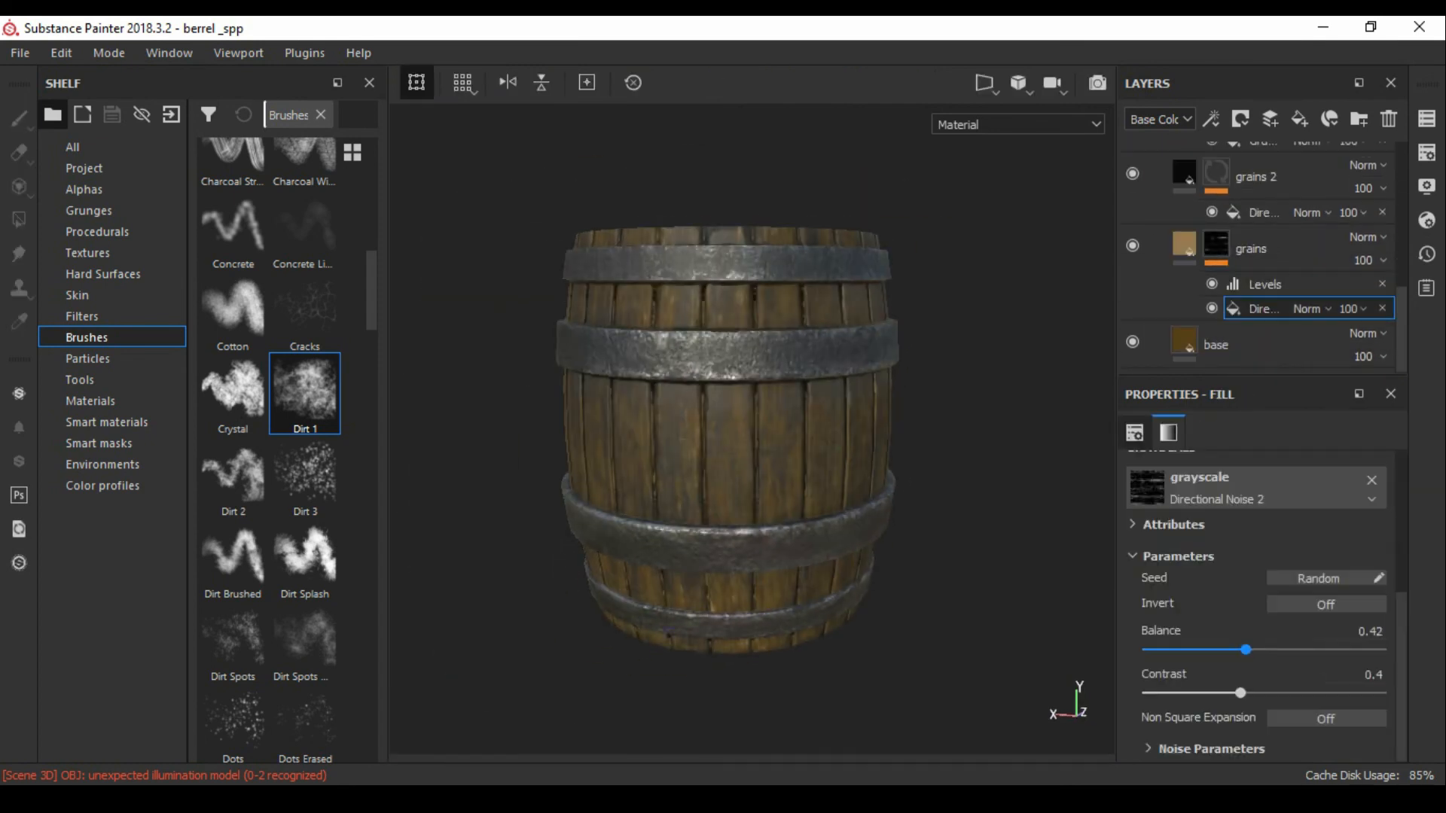
{"action": "left_click_drag", "start_coordinate": [1279, 650], "coordinate": [1283, 650]}
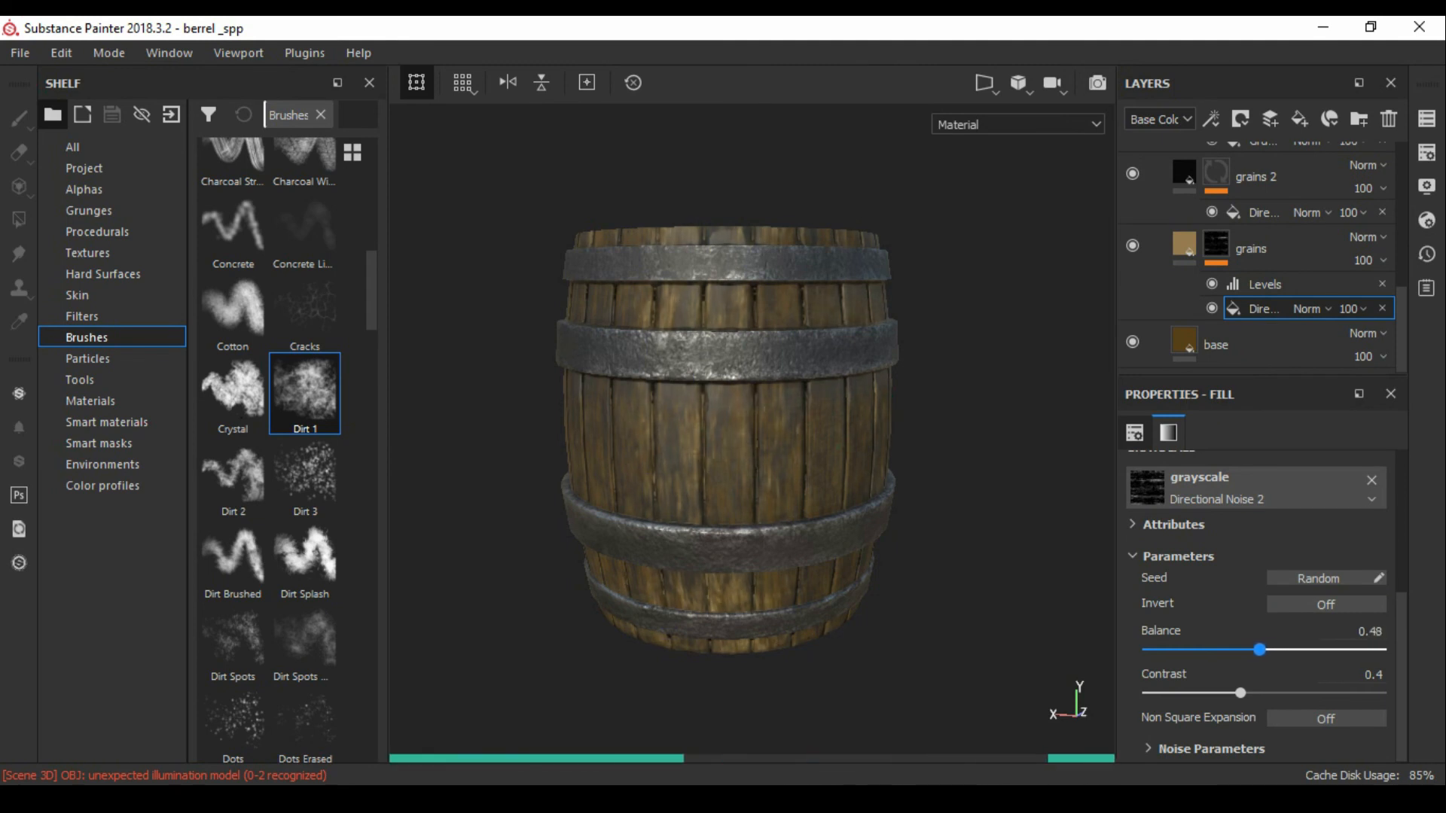
- Add a paint effect between the Levels and the Directional Noise 2 fill in the grains mask of the wood vartical folder
{"action": "mouse_move", "coordinate": [738, 369]}
{"action": "left_mouse_down", "text": "alt"}
{"action": "mouse_move", "coordinate": [734, 460]}
{"action": "mouse_move", "coordinate": [757, 428]}
{"action": "mouse_move", "coordinate": [753, 361]}
{"action": "mouse_move", "coordinate": [750, 506]}
{"action": "left_mouse_up", "text": "alt"}
{"action": "left_click", "coordinate": [1211, 119]}
{"action": "left_click", "coordinate": [1235, 168]}
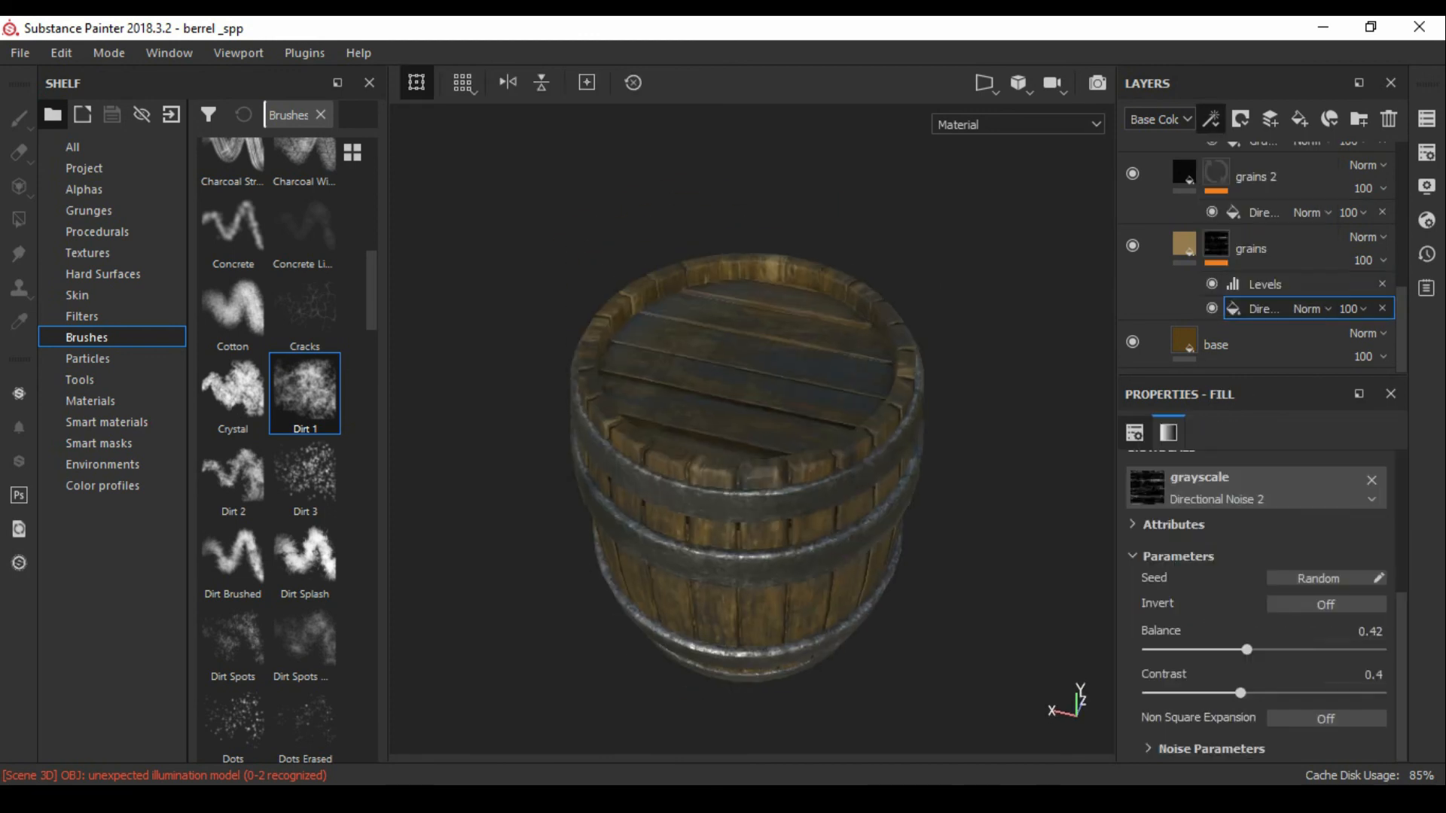
{"action": "scroll", "coordinate": [803, 263], "scroll_direction": "down", "scroll_amount": 4}
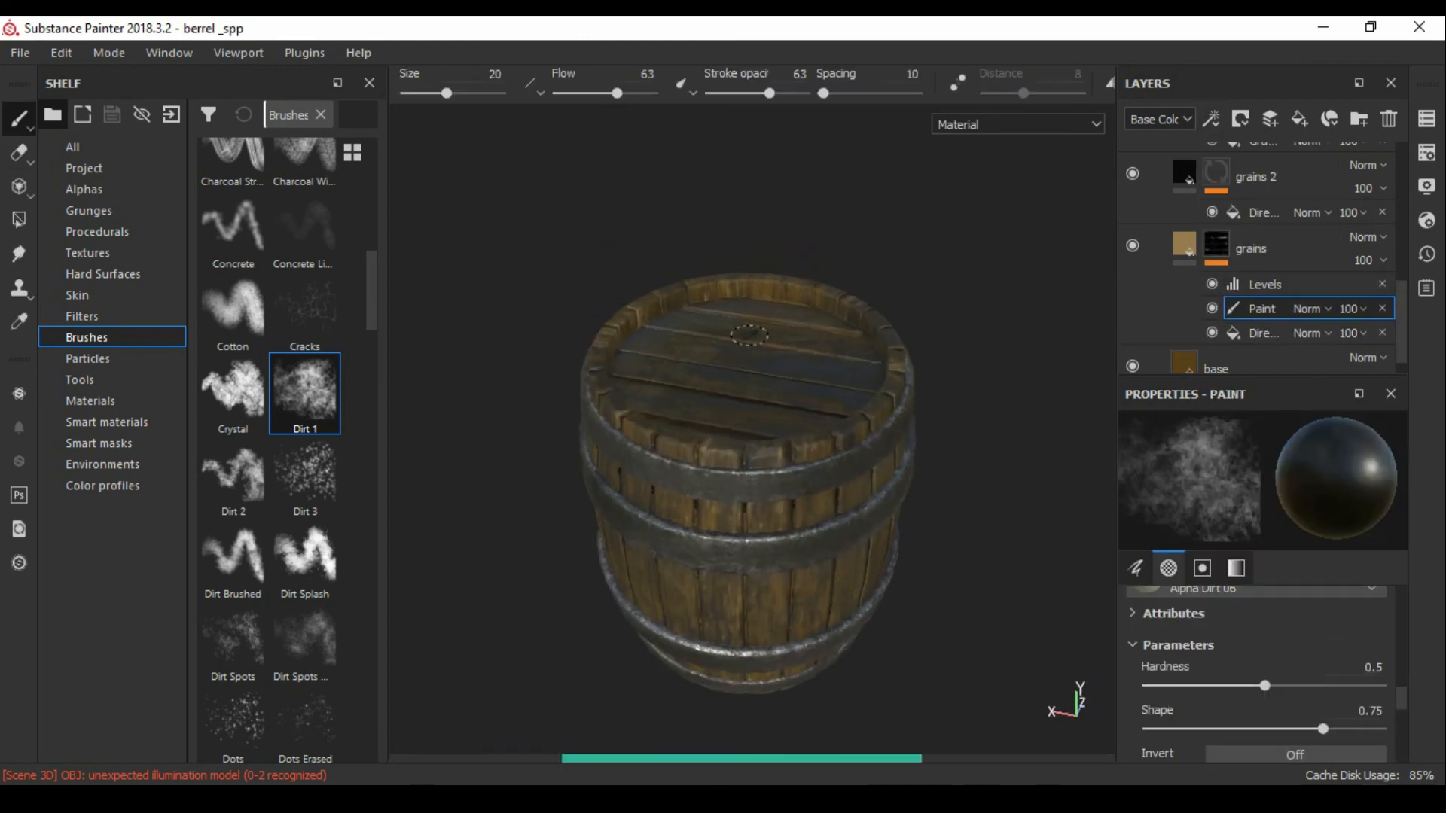
{"action": "left_click_drag", "start_coordinate": [803, 264], "coordinate": [796, 203], "text": "alt"}
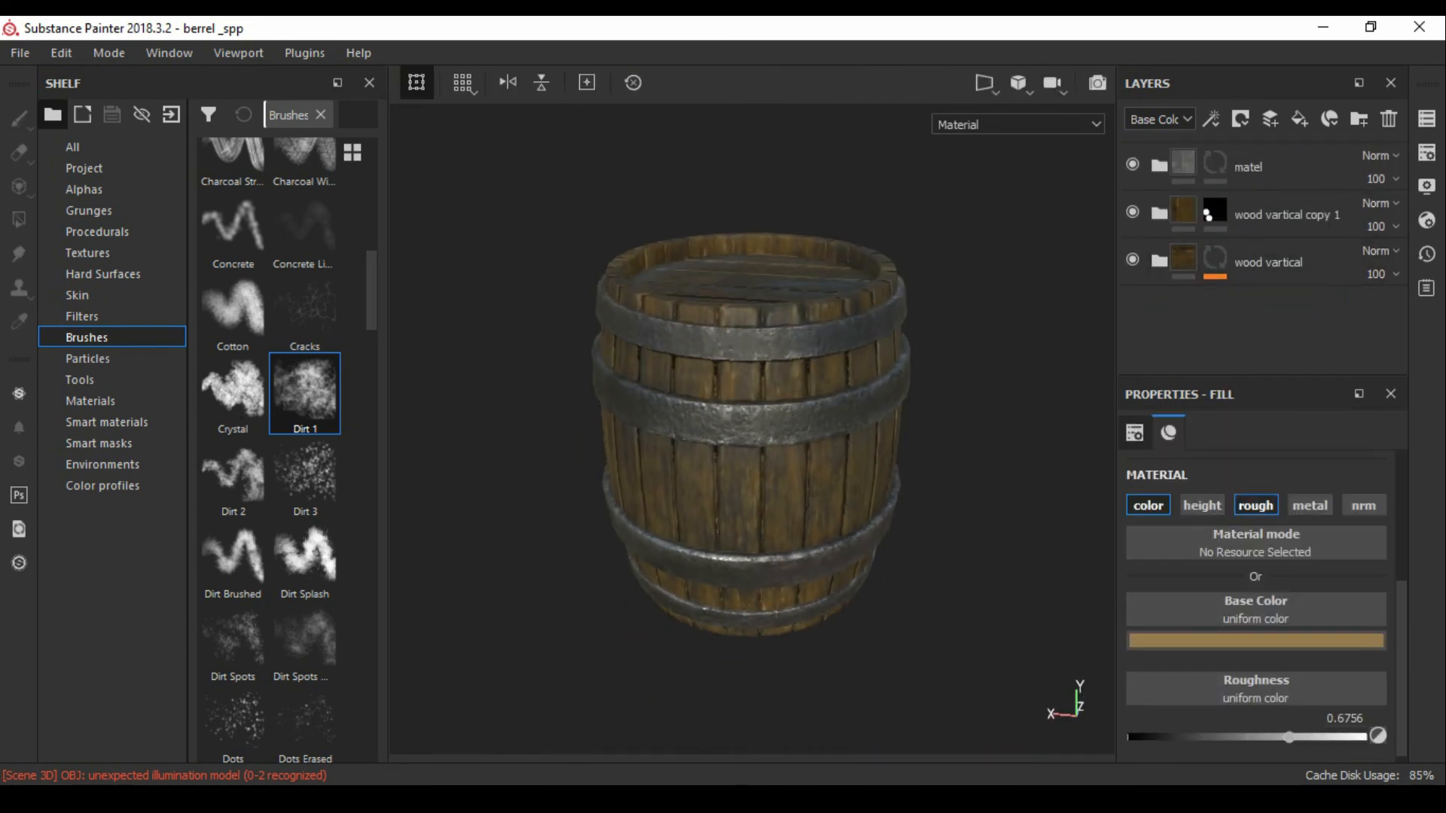
- Activate the camera post effects in the display settings and switch to the Iray rendering mode
{"action": "left_click", "coordinate": [1427, 186]}
{"action": "scroll", "coordinate": [1209, 527], "scroll_direction": "down", "scroll_amount": 10}
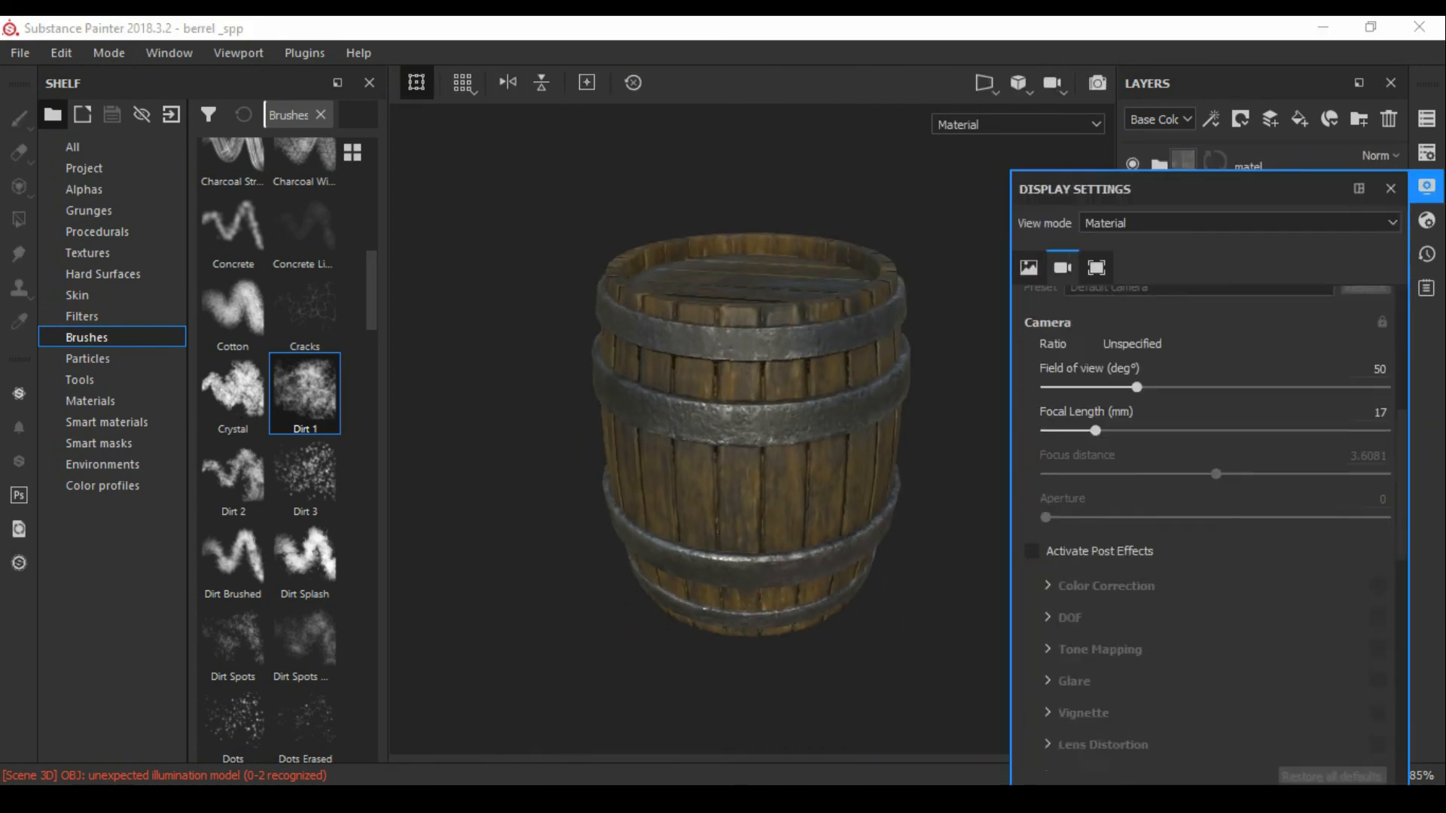
{"action": "left_click", "coordinate": [1032, 401]}
{"action": "left_click", "coordinate": [1097, 83]}
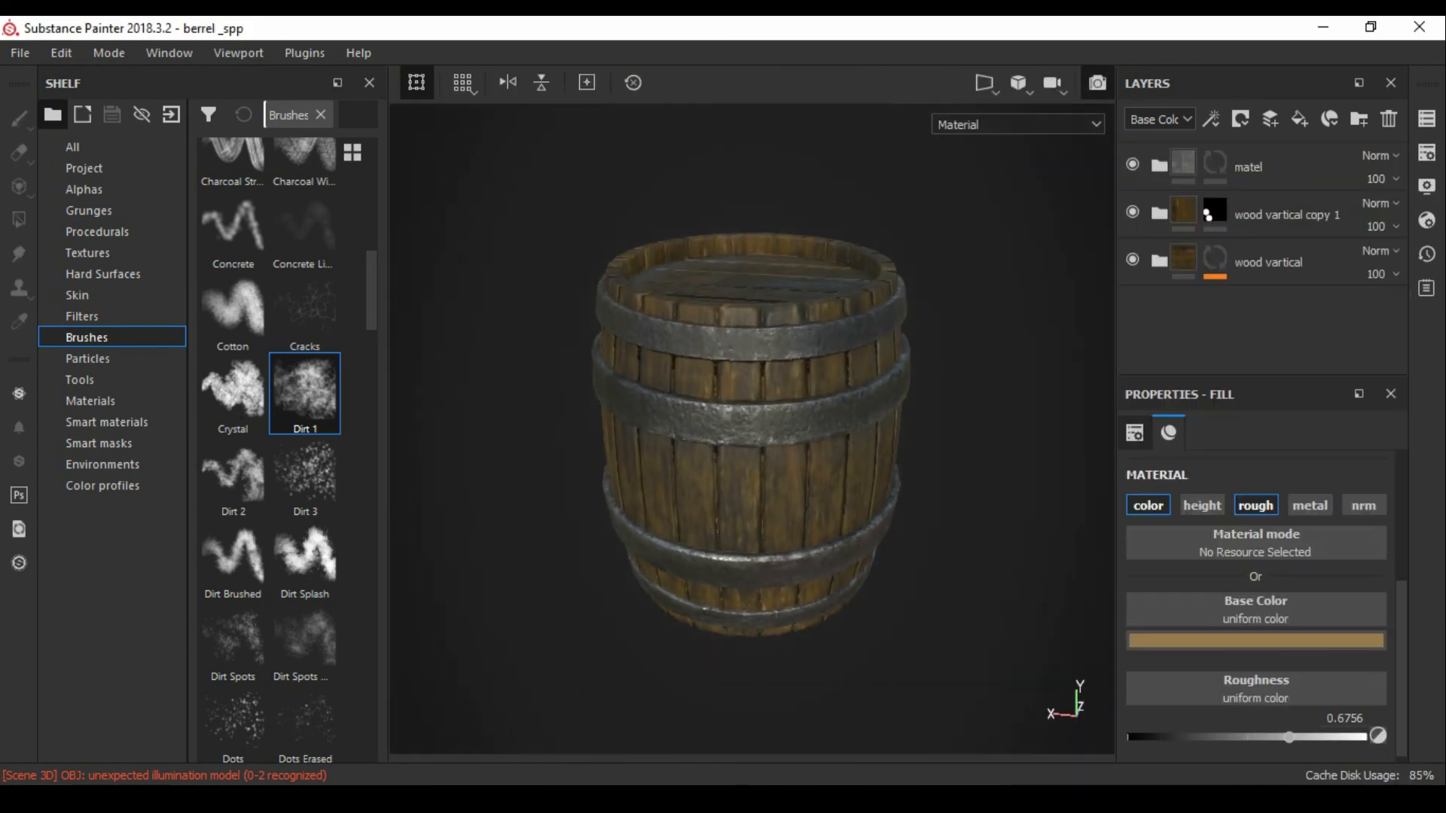